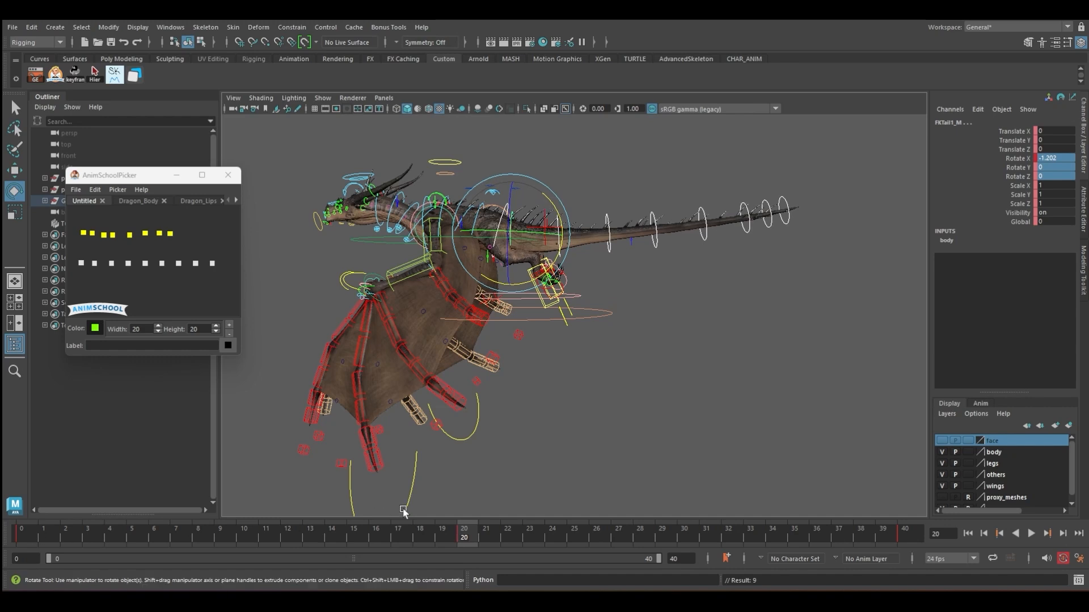
Set both pre-infinity and post-infinity to Cycle for the selected tail controls' animation curves, and frame the curves in the Graph Editor.
{"action": "key", "text": "alt+v"}
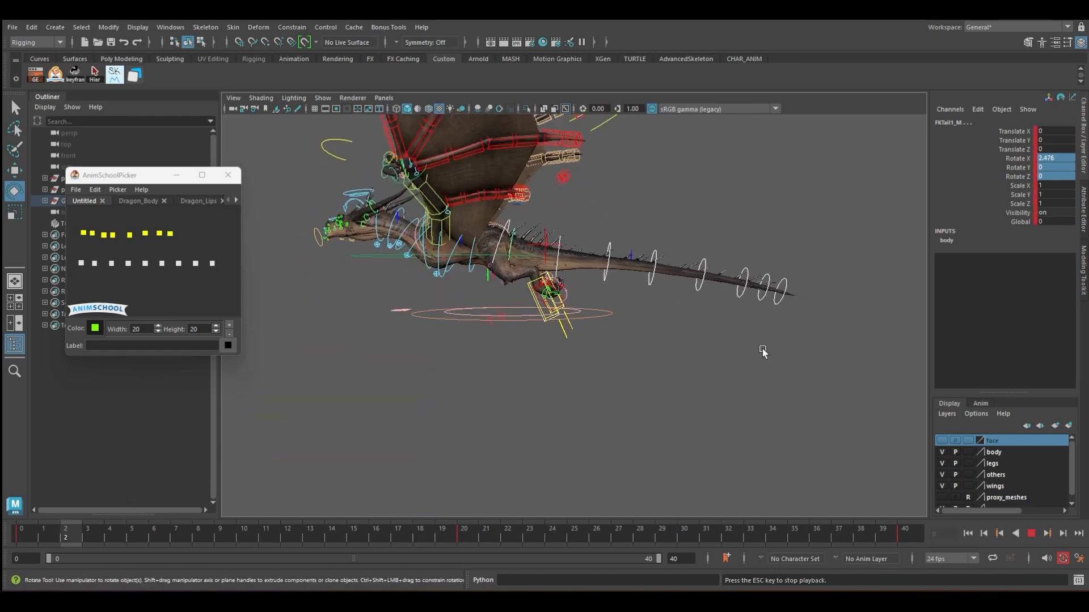
{"action": "left_click", "coordinate": [73, 73]}
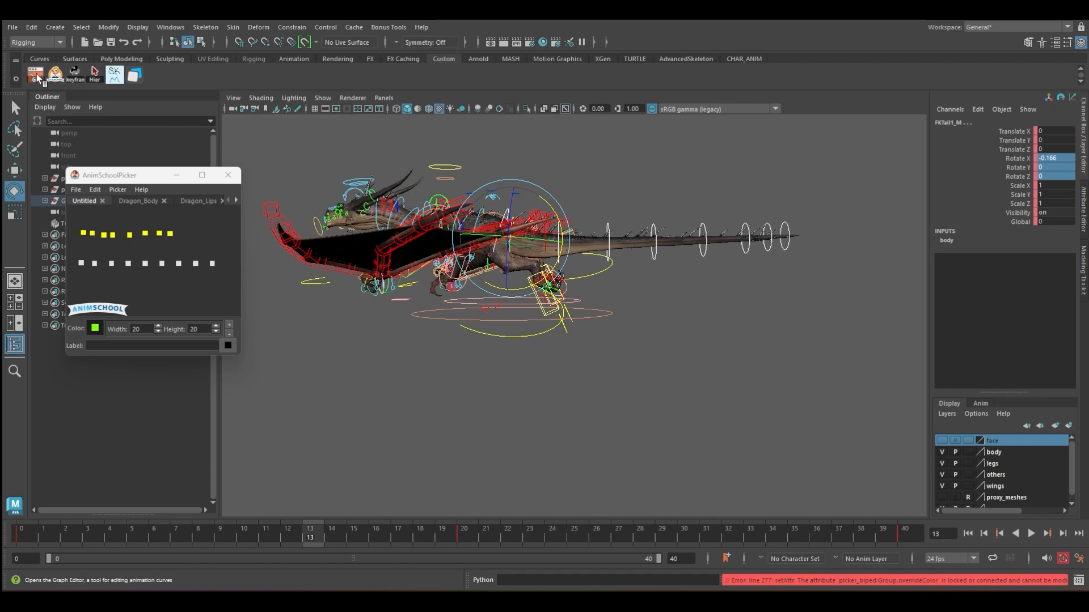
{"action": "left_click", "coordinate": [36, 75]}
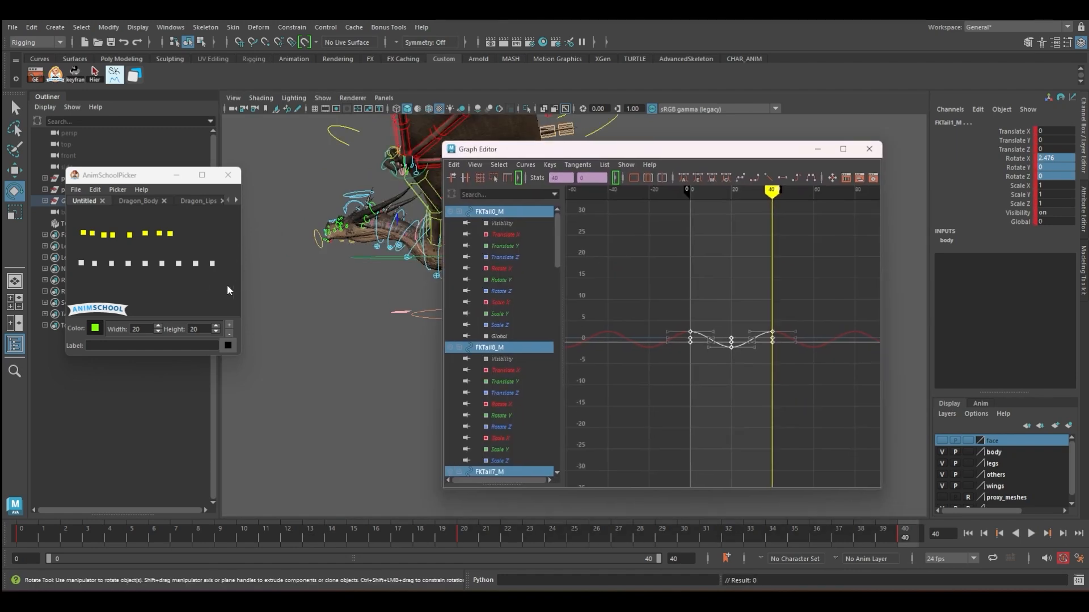
{"action": "left_click", "coordinate": [525, 165]}
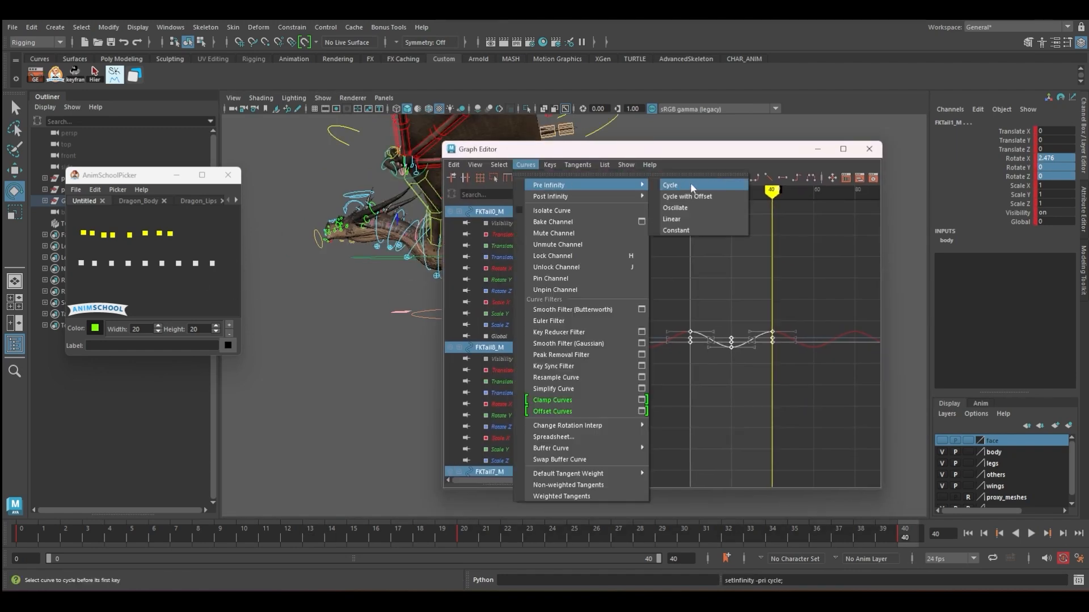
{"action": "mouse_move", "coordinate": [625, 197]}
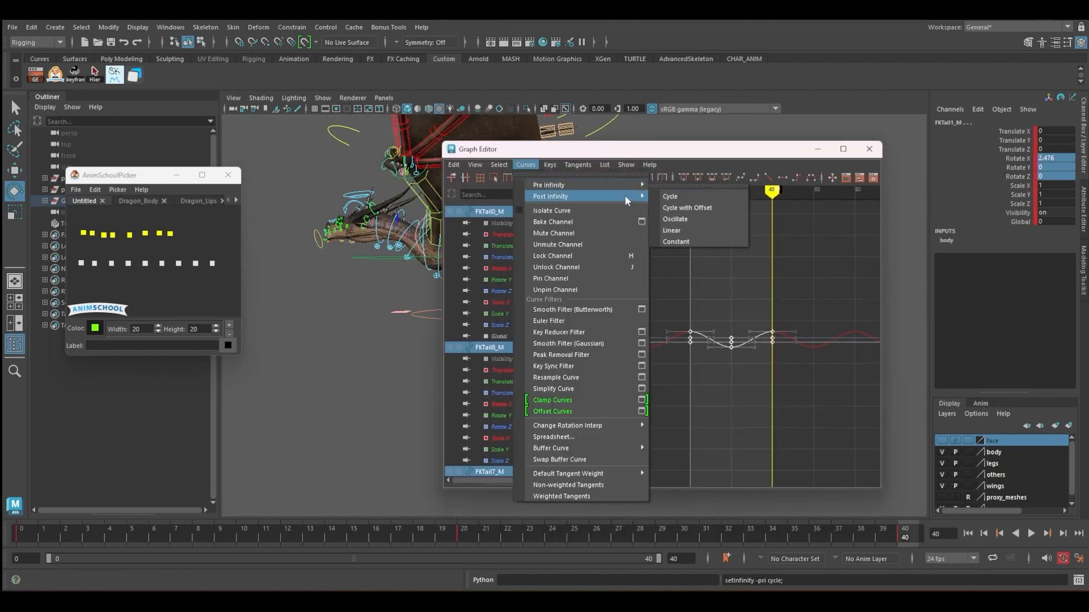
{"action": "left_click", "coordinate": [683, 197]}
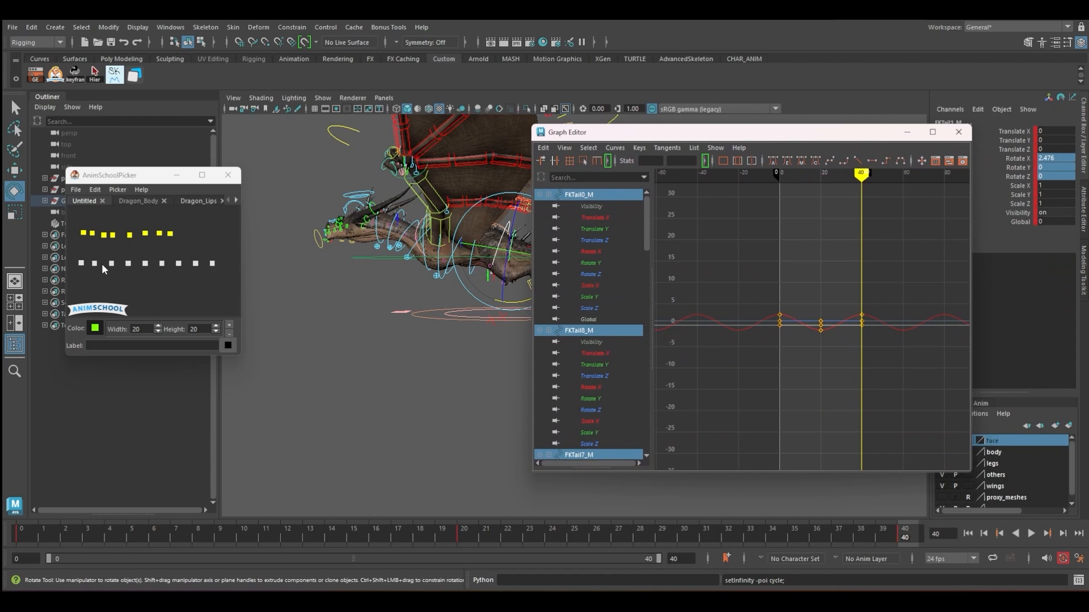
{"action": "key", "text": "f"}
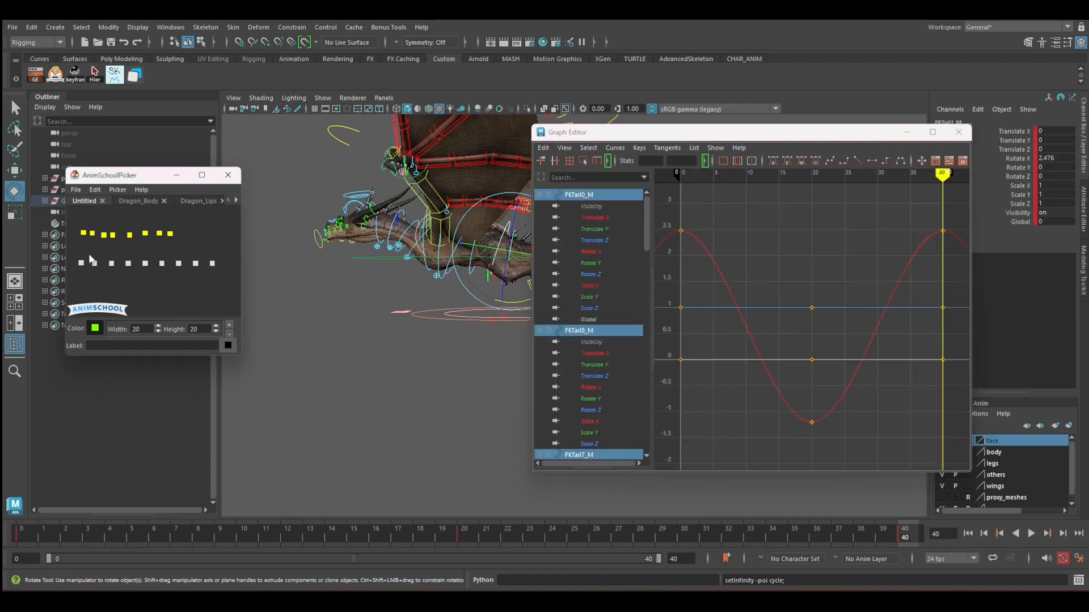
Shift all keys of the tail controls from the second one onward 2 frames later, leaving the first control out of the selection.
{"action": "left_click_drag", "start_coordinate": [88, 248], "coordinate": [218, 279]}
{"action": "left_click_drag", "start_coordinate": [73, 246], "coordinate": [243, 277]}
{"action": "left_click", "coordinate": [81, 264], "text": "ctrl"}
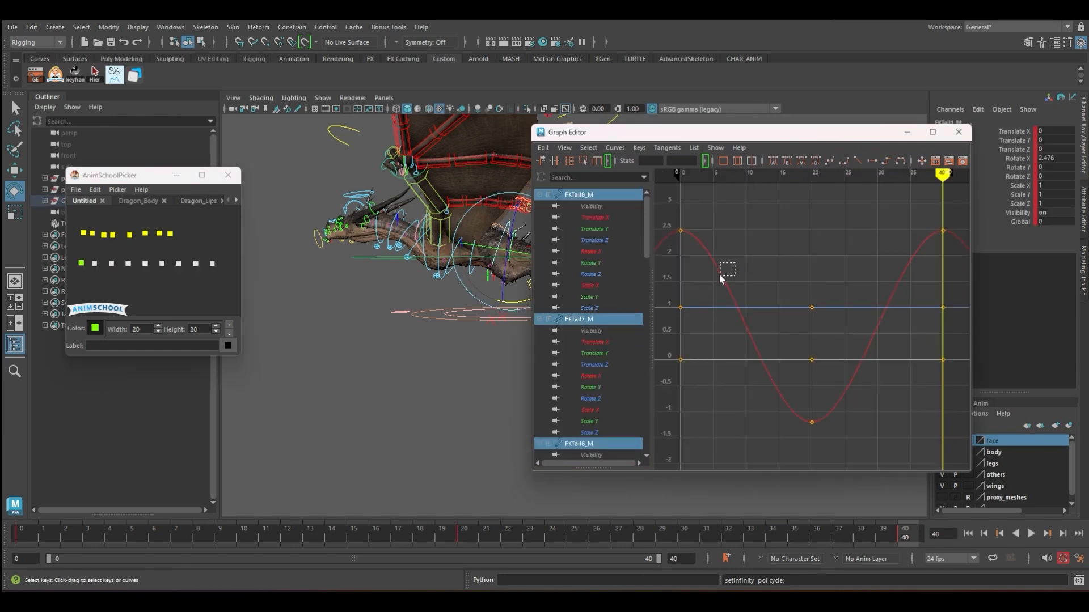
{"action": "left_click_drag", "start_coordinate": [719, 274], "coordinate": [712, 403]}
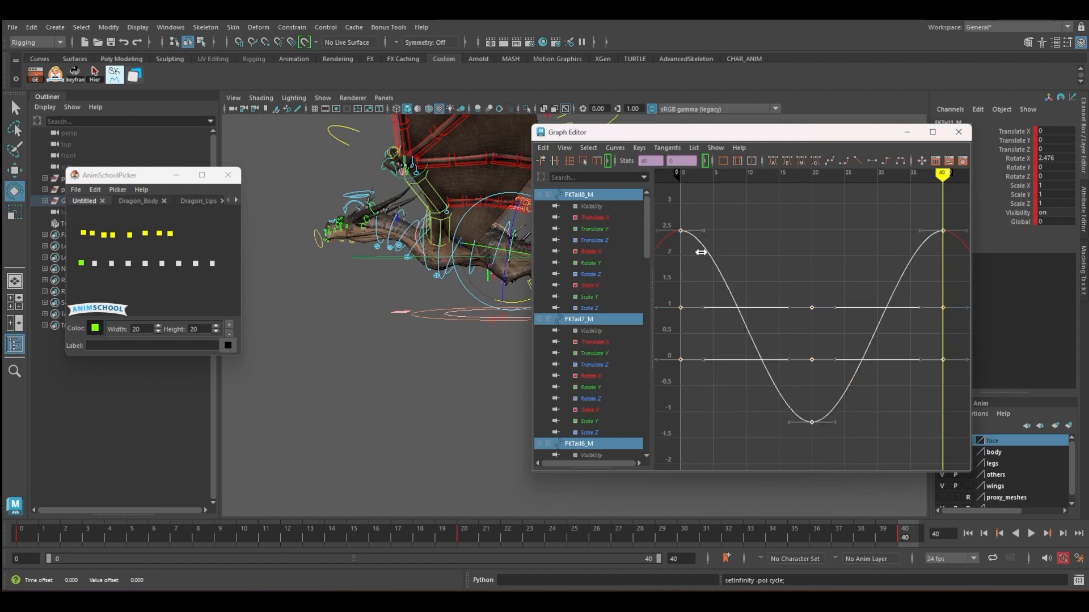
{"action": "middle_click_drag", "start_coordinate": [701, 252], "coordinate": [714, 252], "text": "shift"}
Shift the keys 2 frames later for the third tail control onward, and again for the fourth control onward.
{"action": "left_click_drag", "start_coordinate": [105, 254], "coordinate": [229, 284]}
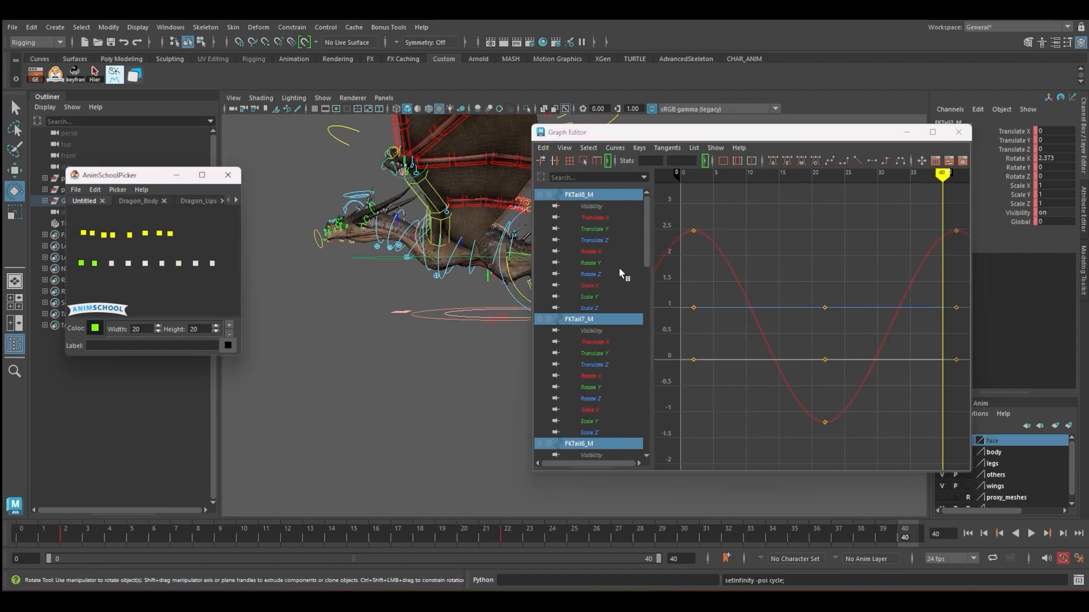
{"action": "left_click_drag", "start_coordinate": [765, 240], "coordinate": [727, 298]}
{"action": "middle_click_drag", "start_coordinate": [736, 221], "coordinate": [752, 228], "text": "shift"}
{"action": "left_click_drag", "start_coordinate": [122, 251], "coordinate": [320, 269]}
{"action": "left_click_drag", "start_coordinate": [767, 234], "coordinate": [744, 366]}
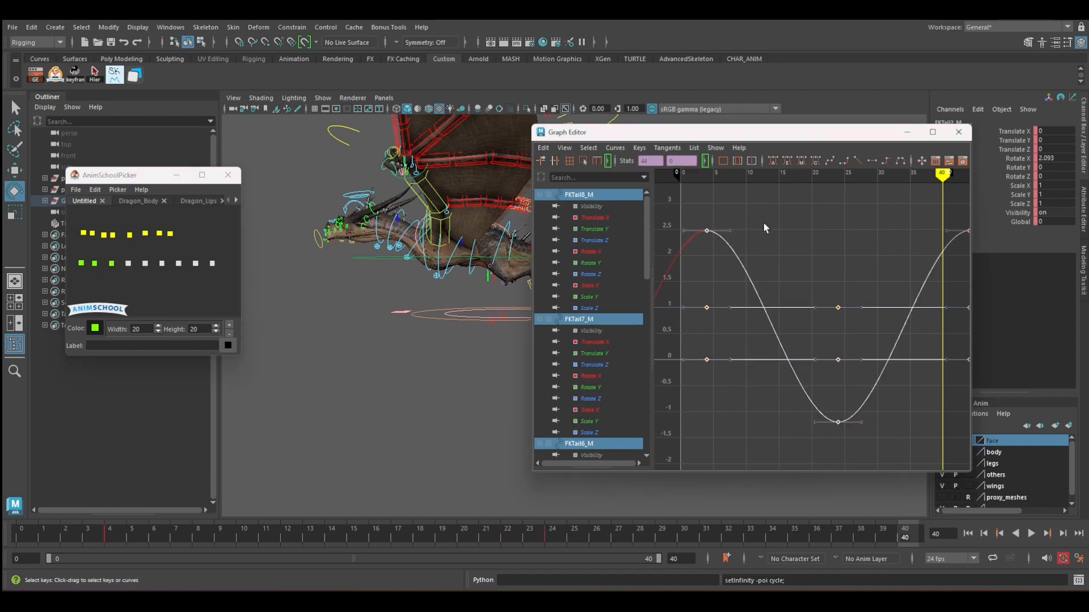
{"action": "middle_click_drag", "start_coordinate": [763, 223], "coordinate": [781, 222], "text": "shift"}
Shift the keys 2 frames later for the fifth tail control onward, and again for the sixth control onward.
{"action": "left_click_drag", "start_coordinate": [141, 250], "coordinate": [250, 282]}
{"action": "left_click_drag", "start_coordinate": [788, 242], "coordinate": [754, 411]}
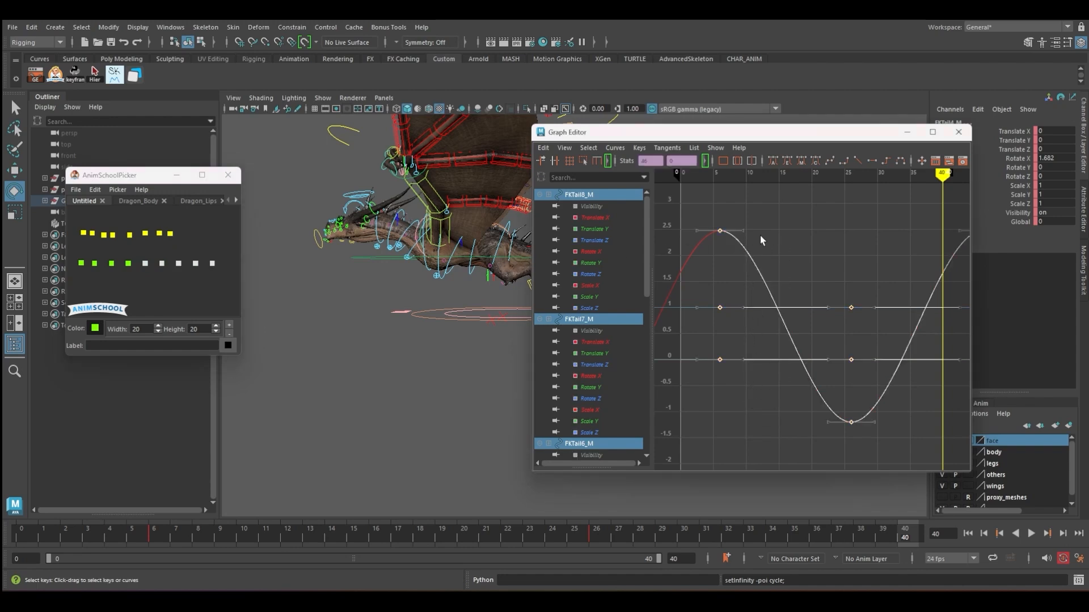
{"action": "middle_click_drag", "start_coordinate": [763, 234], "coordinate": [779, 235], "text": "shift"}
{"action": "left_click_drag", "start_coordinate": [151, 250], "coordinate": [224, 279]}
{"action": "left_click_drag", "start_coordinate": [799, 259], "coordinate": [770, 392]}
{"action": "middle_click_drag", "start_coordinate": [794, 239], "coordinate": [808, 240], "text": "shift"}
Shift the keys 2 frames later for the seventh tail control onward, and again for the last two controls.
{"action": "left_click_drag", "start_coordinate": [170, 252], "coordinate": [222, 277]}
{"action": "left_click_drag", "start_coordinate": [794, 252], "coordinate": [768, 391]}
{"action": "middle_click_drag", "start_coordinate": [797, 228], "coordinate": [811, 229], "text": "shift"}
{"action": "left_click_drag", "start_coordinate": [189, 253], "coordinate": [222, 276]}
{"action": "left_click_drag", "start_coordinate": [817, 255], "coordinate": [793, 372]}
{"action": "middle_click_drag", "start_coordinate": [800, 244], "coordinate": [813, 244], "text": "shift"}
Shift the keys of only the last tail control another 2 frames later and minimize the Graph Editor.
{"action": "left_click", "coordinate": [212, 263]}
{"action": "left_click_drag", "start_coordinate": [850, 255], "coordinate": [816, 389]}
{"action": "middle_click_drag", "start_coordinate": [828, 243], "coordinate": [841, 244], "text": "shift"}
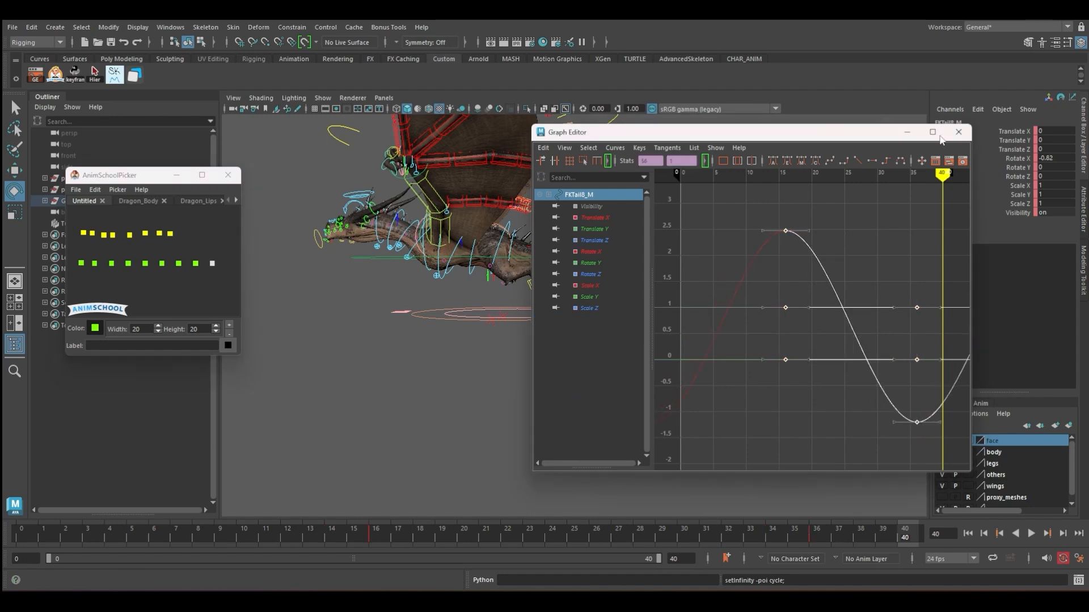
{"action": "left_click", "coordinate": [907, 132]}
Play back the dragon's animation from the side to check the overlapping motion along the tail.
{"action": "left_click", "coordinate": [40, 532]}
{"action": "key", "text": "alt+v"}
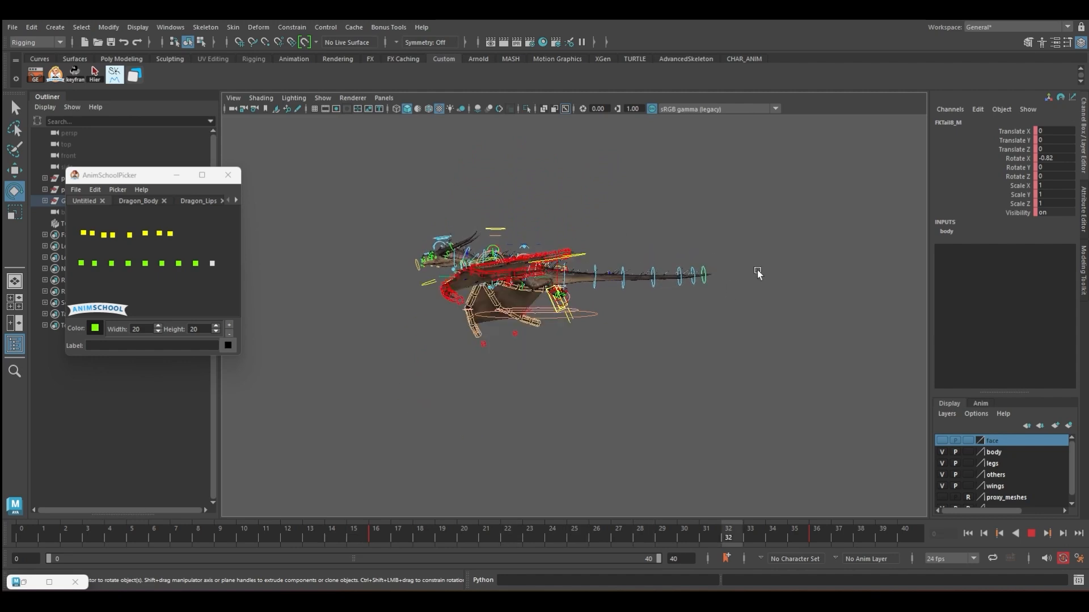
{"action": "key", "text": "Escape"}
{"action": "scroll", "coordinate": [584, 311], "scroll_direction": "up", "scroll_amount": 5}
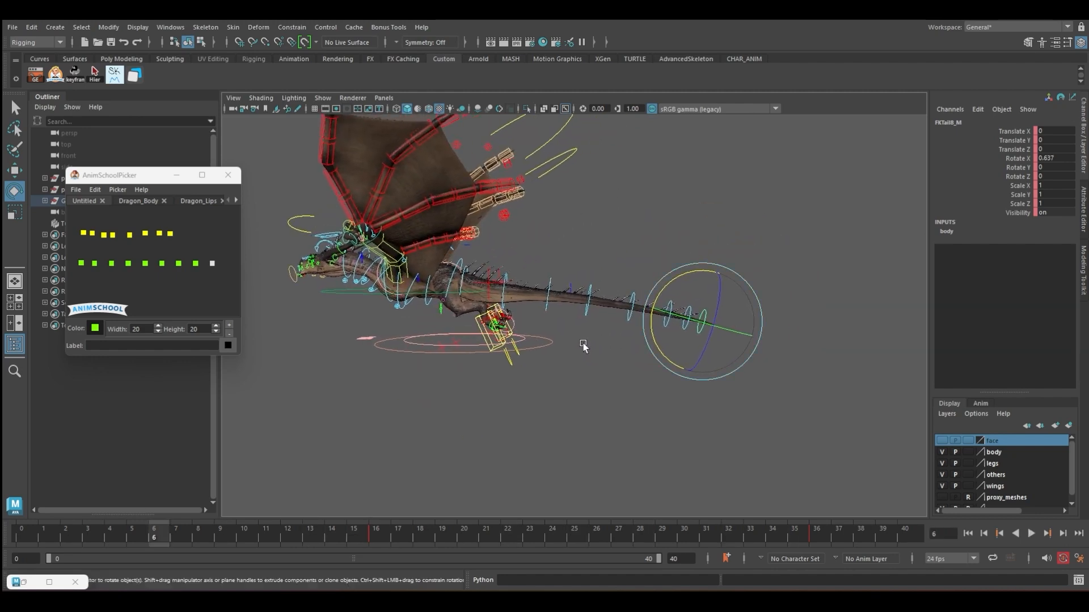
{"action": "key", "text": "q"}
{"action": "key", "text": "alt+v"}
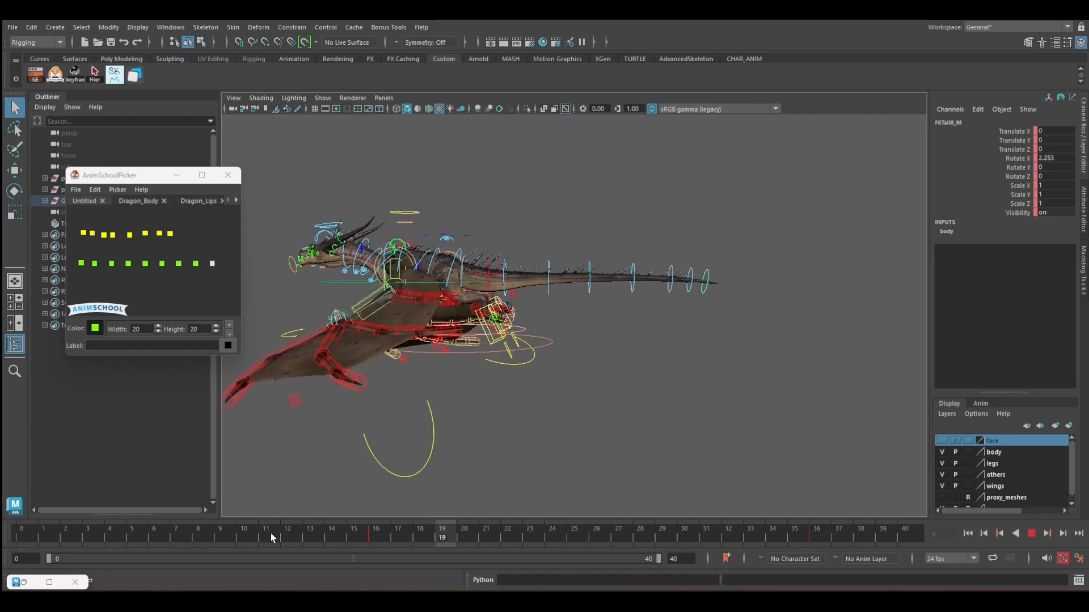
{"action": "left_click", "coordinate": [257, 520]}
Exaggerate FKTail3_M's Rotate X curve by raising its two upper keys to about 4 and lowering the bottom key to about -3.9.
{"action": "left_click", "coordinate": [548, 300]}
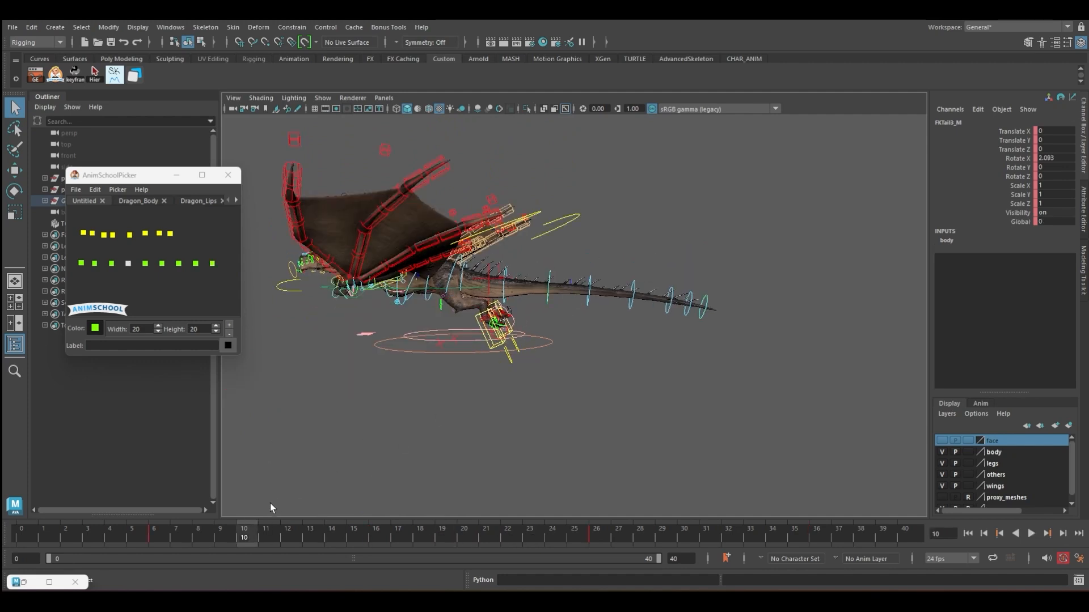
{"action": "left_click", "coordinate": [37, 74]}
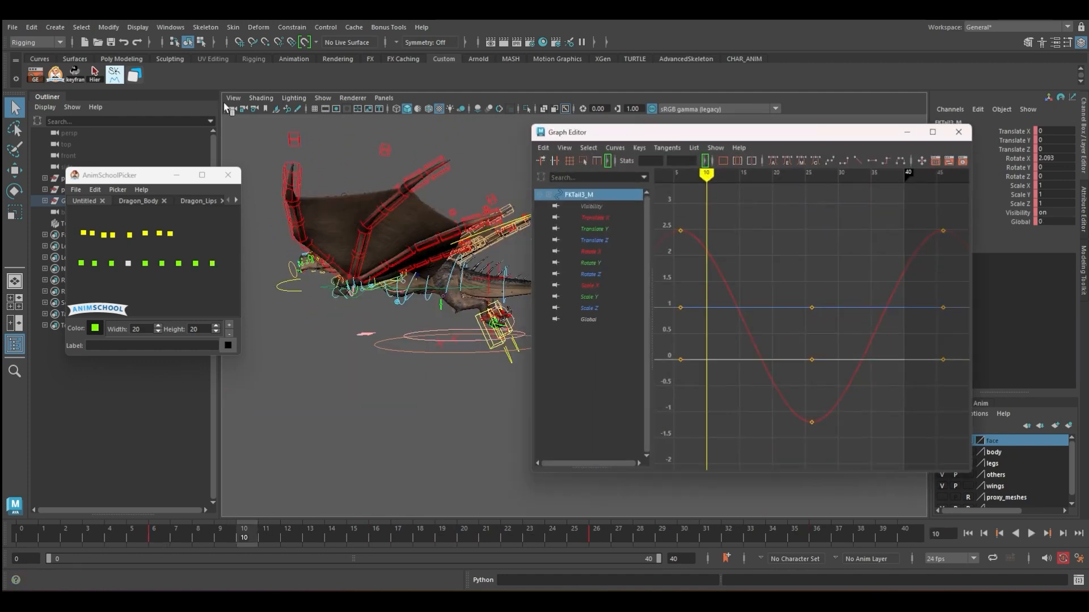
{"action": "left_click_drag", "start_coordinate": [731, 135], "coordinate": [866, 130]}
{"action": "scroll", "coordinate": [880, 289], "scroll_direction": "down", "scroll_amount": 3}
{"action": "left_click", "coordinate": [882, 289]}
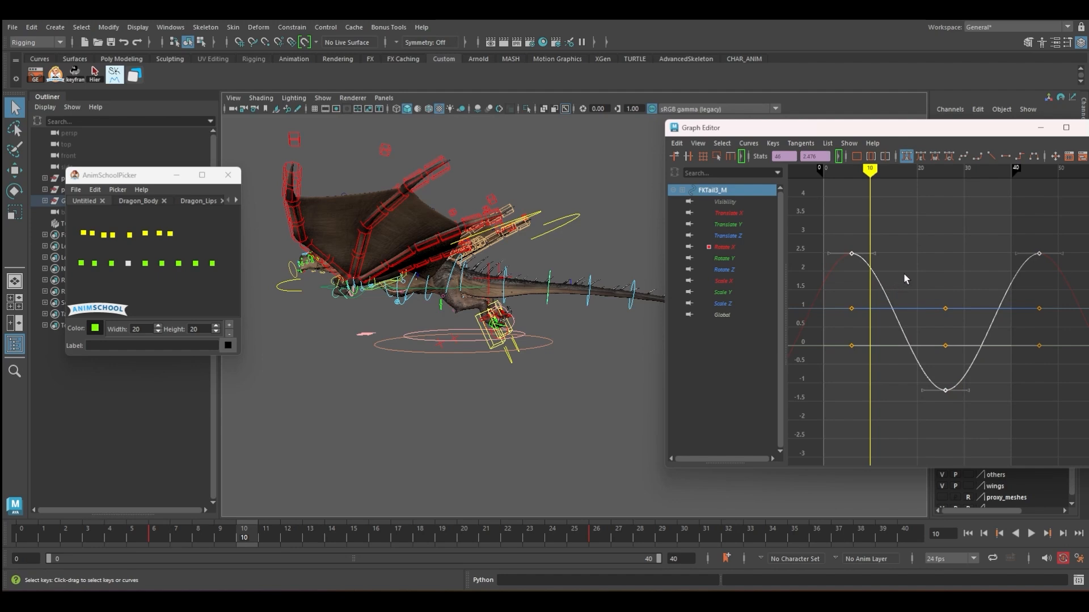
{"action": "mouse_move", "coordinate": [910, 276]}
{"action": "middle_mouse_down", "text": "shift"}
{"action": "mouse_move", "coordinate": [907, 374]}
{"action": "mouse_move", "coordinate": [910, 219]}
{"action": "mouse_move", "coordinate": [913, 277]}
{"action": "middle_mouse_up", "text": "shift"}
{"action": "key", "text": "ctrl+z"}
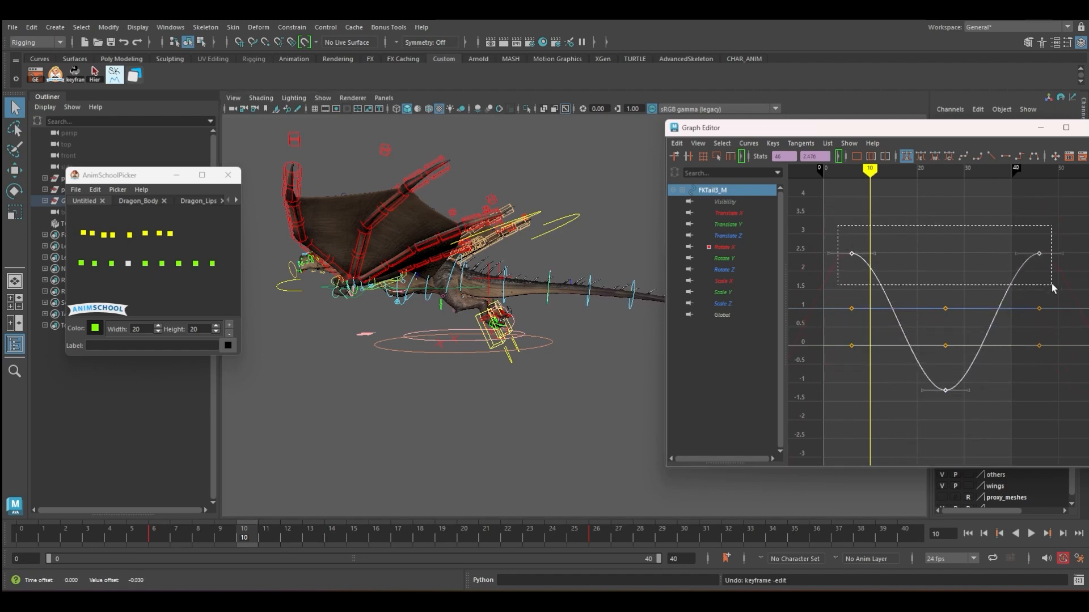
{"action": "left_click_drag", "start_coordinate": [1052, 288], "coordinate": [1052, 287]}
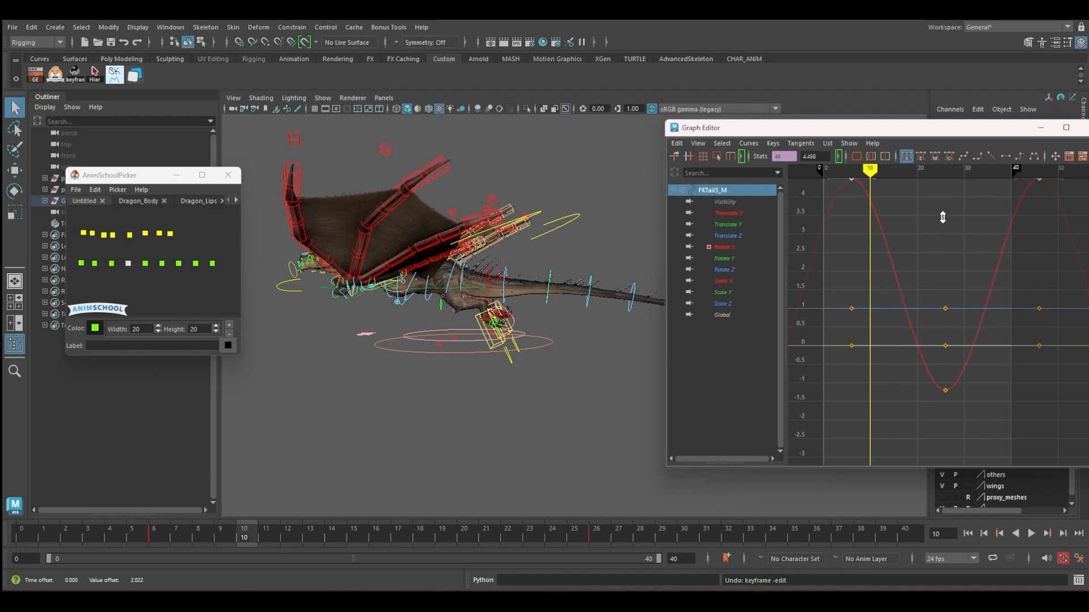
{"action": "scroll", "coordinate": [946, 245], "scroll_direction": "down", "scroll_amount": 5}
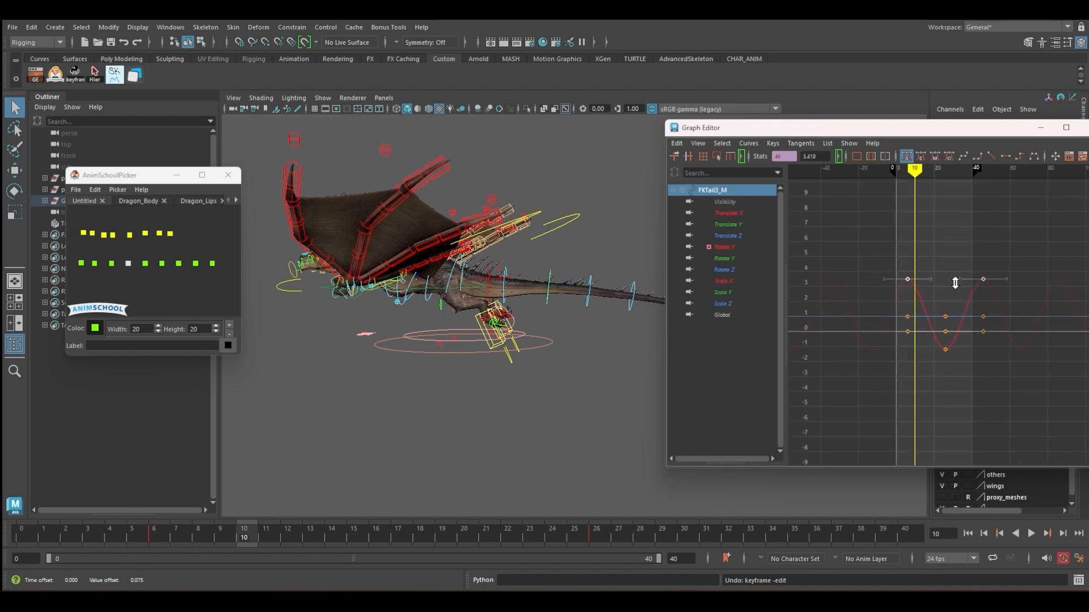
{"action": "left_click", "coordinate": [945, 349]}
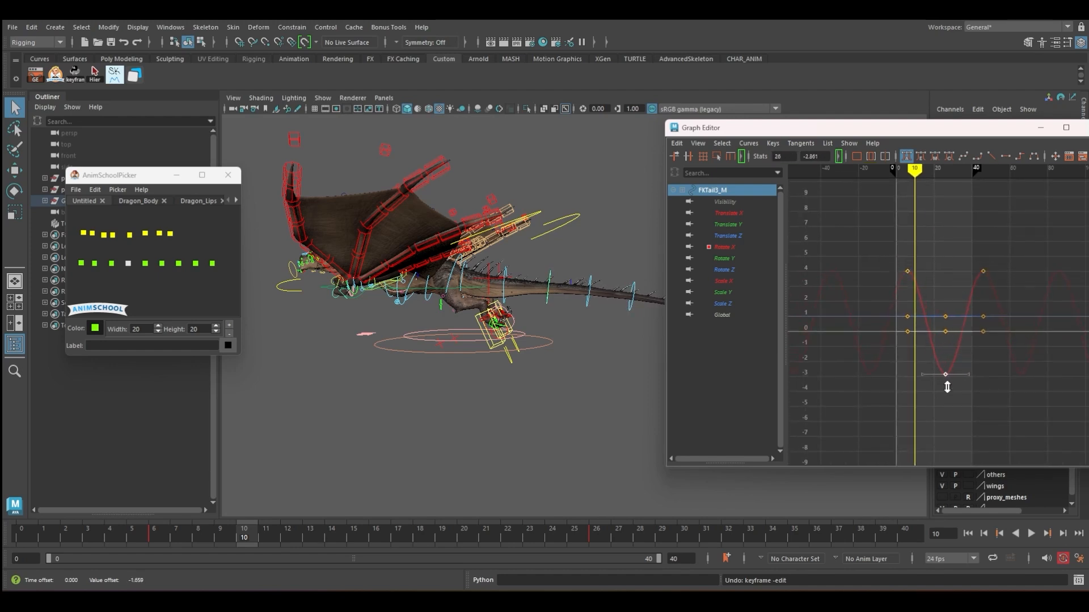
Play back the animation and inspect the tail's larger swing from another angle.
{"action": "key", "text": "alt+v"}
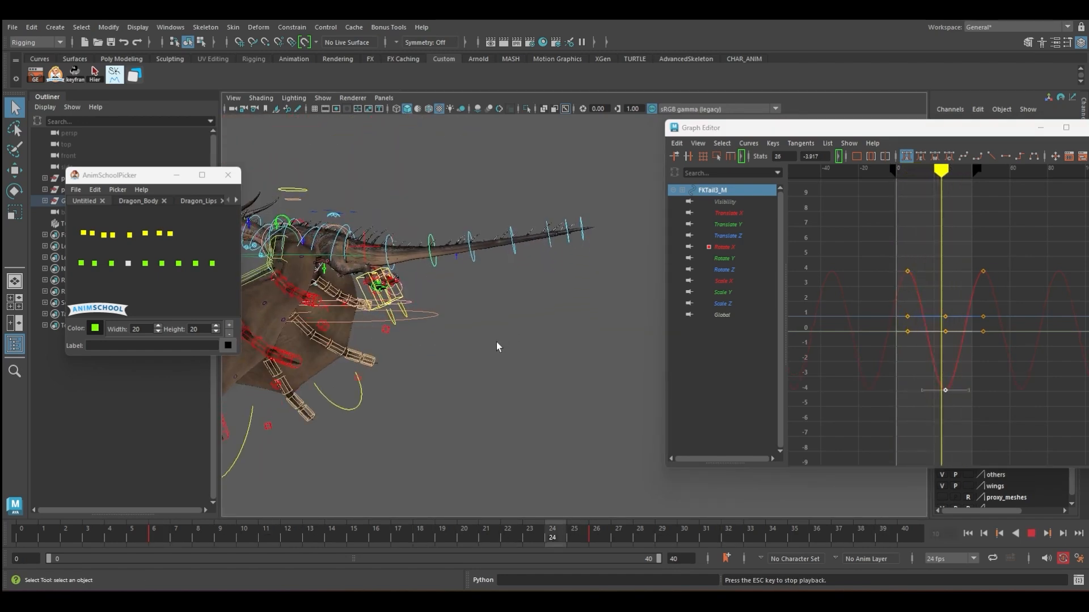
{"action": "key", "text": "Escape"}
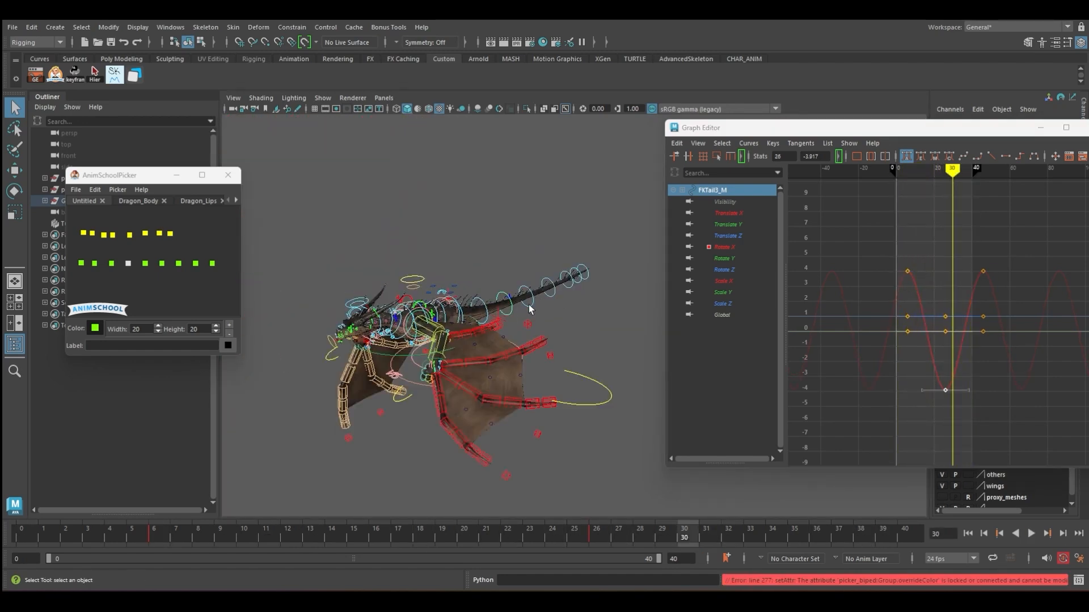
{"action": "left_click_drag", "start_coordinate": [591, 312], "coordinate": [484, 321], "text": "alt"}
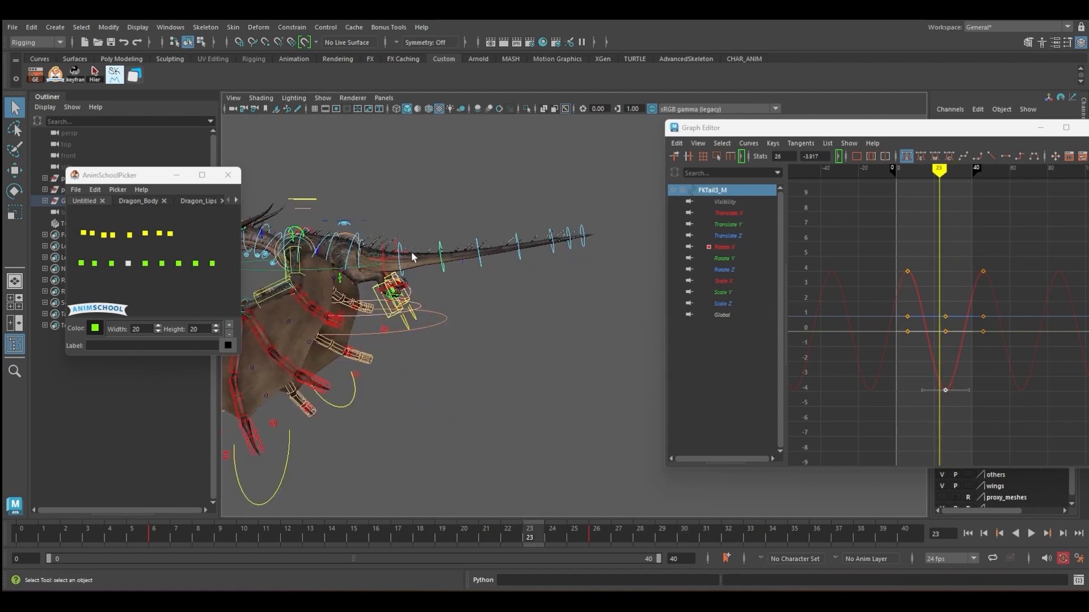
Try moving the bottom Rotate X key of FKTail0_M, undo the move, and select the curve's two upper keys.
{"action": "left_click", "coordinate": [83, 264]}
{"action": "scroll", "coordinate": [934, 319], "scroll_direction": "down", "scroll_amount": 3}
{"action": "left_click_drag", "start_coordinate": [930, 353], "coordinate": [961, 382]}
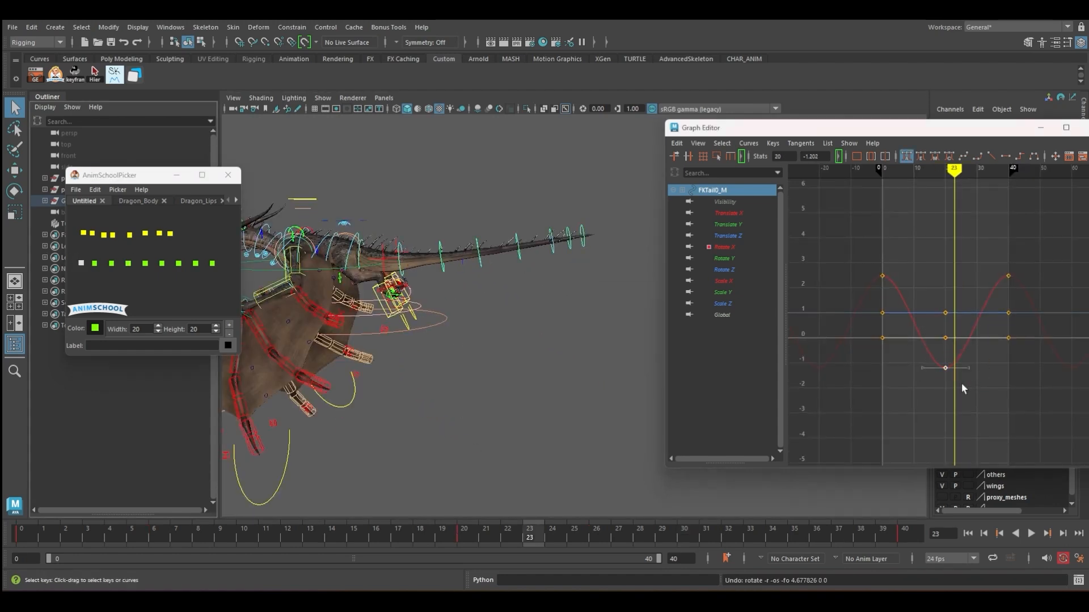
{"action": "middle_click_drag", "start_coordinate": [961, 383], "coordinate": [957, 377]}
{"action": "key", "text": "ctrl+z"}
{"action": "left_click_drag", "start_coordinate": [860, 257], "coordinate": [1032, 288]}
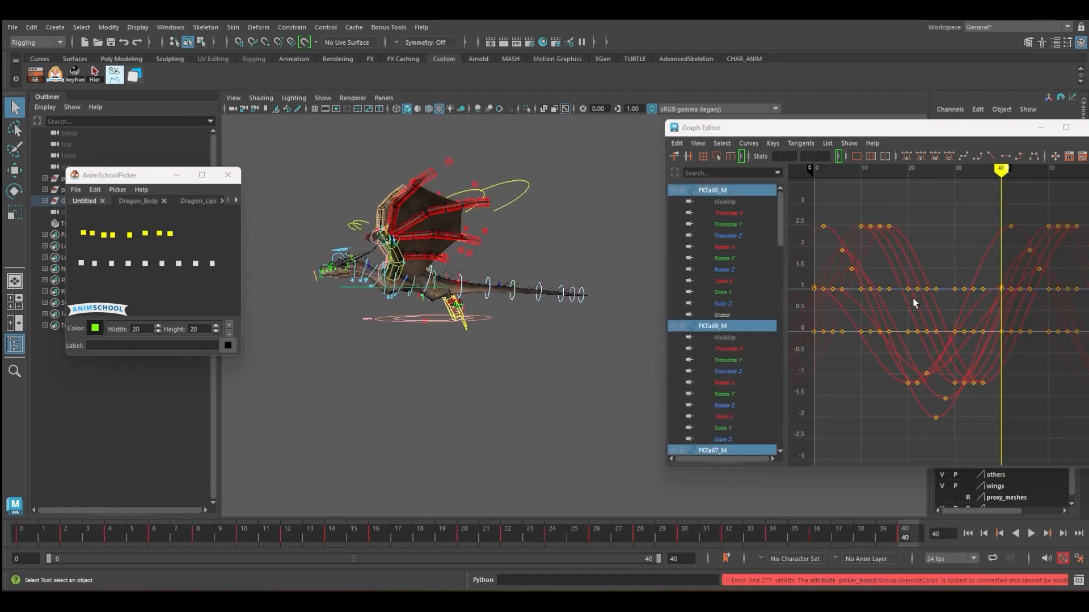
Examine the offset curves of all tail controls and play back the animation to review the tail motion.
{"action": "scroll", "coordinate": [952, 312], "scroll_direction": "down", "scroll_amount": 2}
{"action": "scroll", "coordinate": [952, 312], "scroll_direction": "up", "scroll_amount": 3}
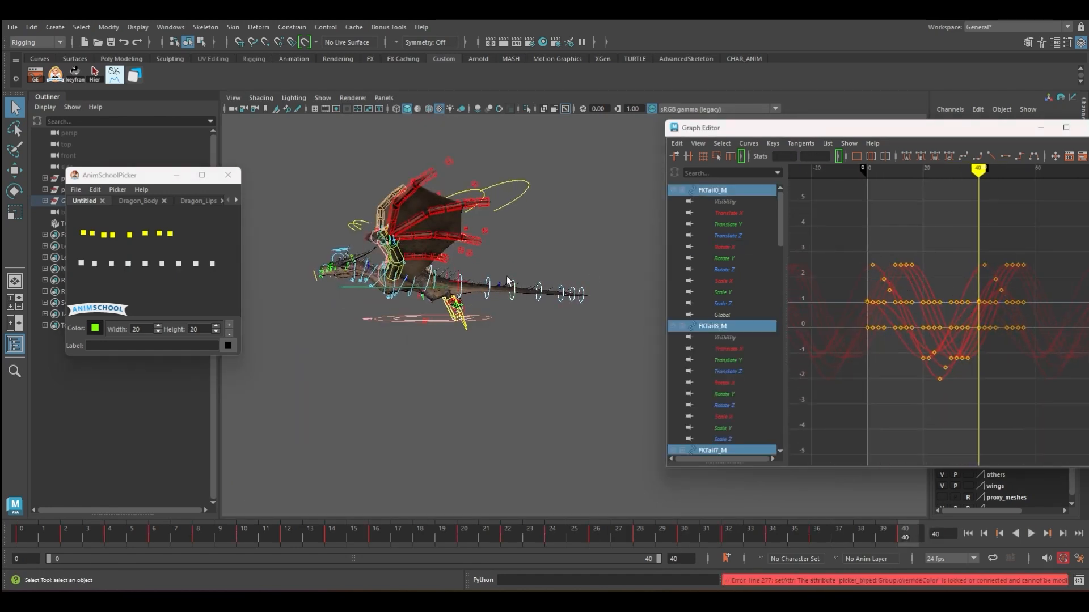
{"action": "key", "text": "alt+v"}
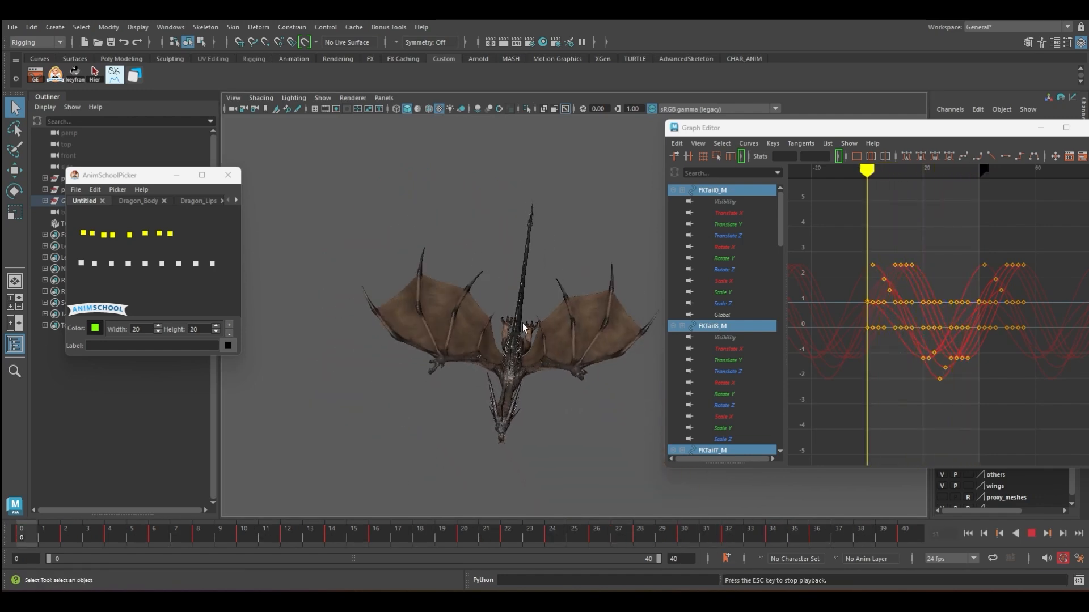
{"action": "key", "text": "Escape"}
{"action": "key", "text": "e"}
{"action": "mouse_move", "coordinate": [552, 360]}
{"action": "left_mouse_down"}
{"action": "mouse_move", "coordinate": [563, 357]}
{"action": "mouse_move", "coordinate": [549, 366]}
{"action": "left_mouse_up"}
{"action": "key", "text": "ctrl+z"}
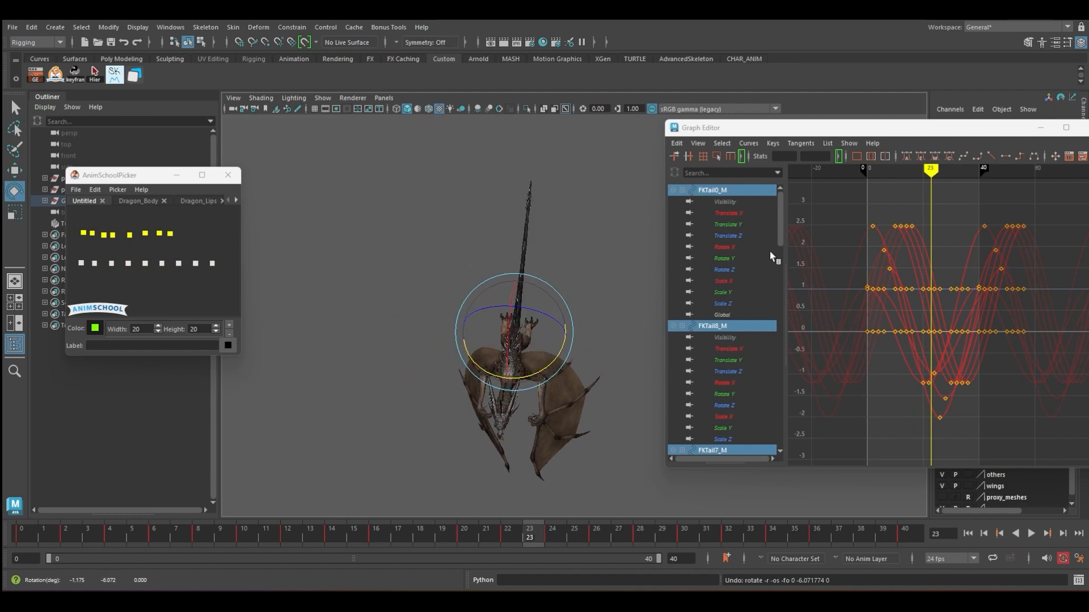
Isolate the Rotate Y curves of all the FK tail controls, from FKTail0_M through FKTail8_M, in the Graph Editor.
{"action": "left_click", "coordinate": [725, 258]}
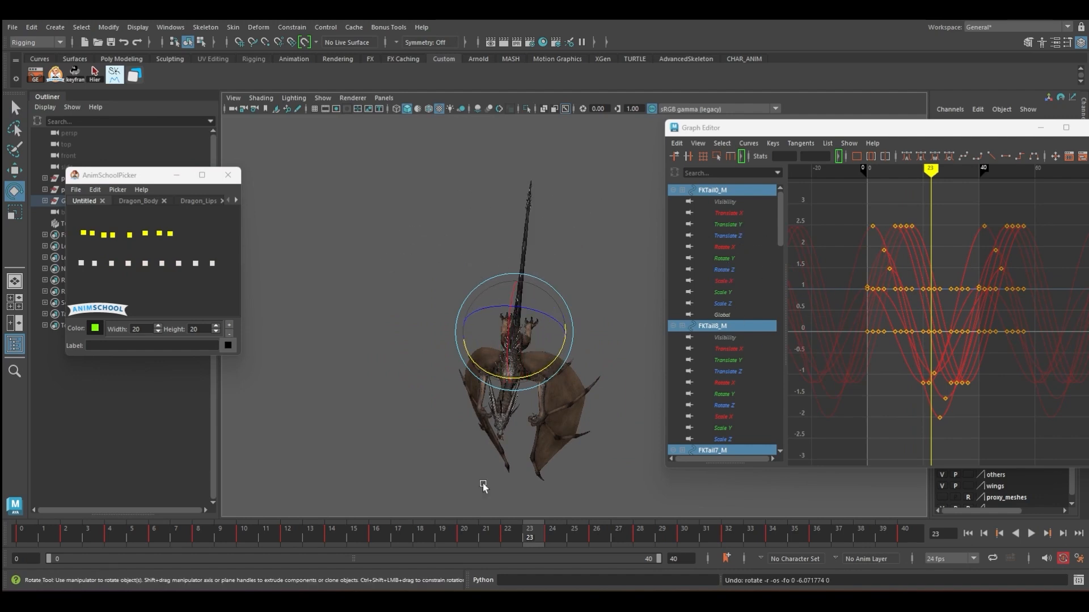
{"action": "left_click", "coordinate": [736, 395], "text": "ctrl"}
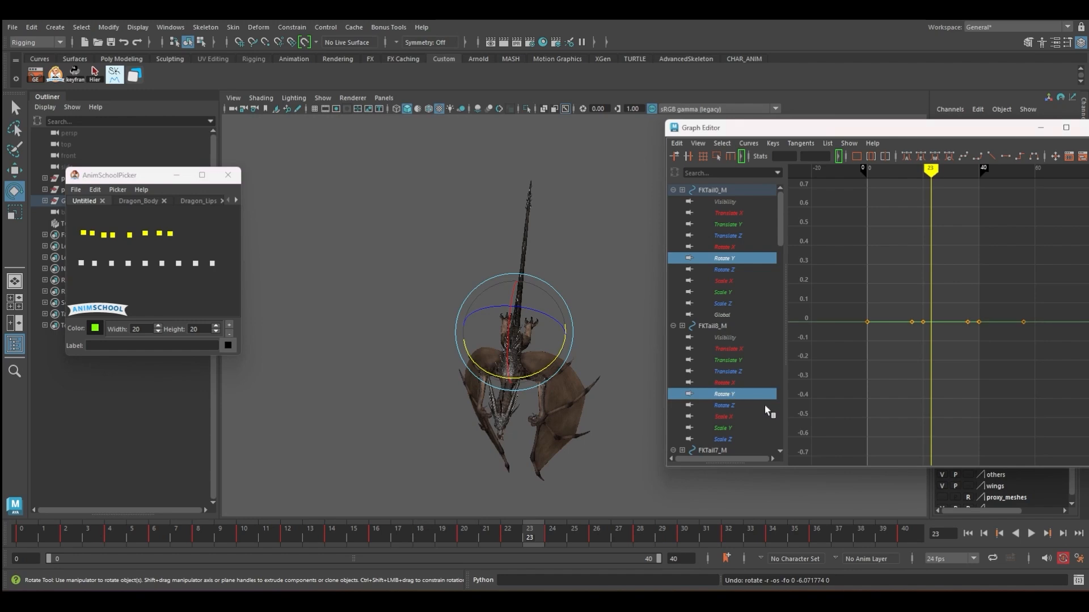
{"action": "scroll", "coordinate": [766, 406], "scroll_direction": "down", "scroll_amount": 5}
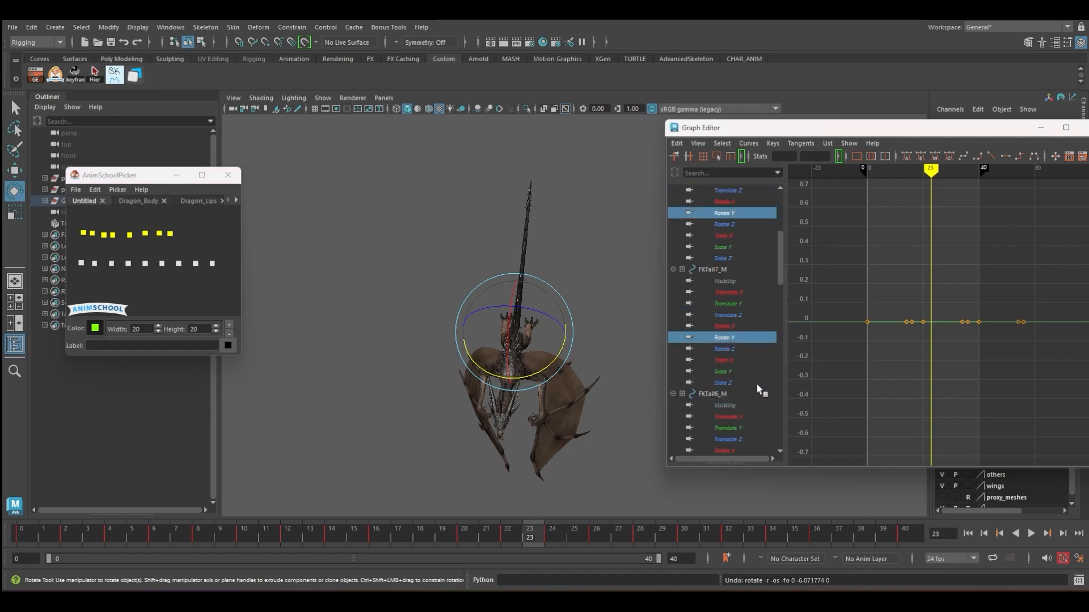
{"action": "scroll", "coordinate": [733, 428], "scroll_direction": "down", "scroll_amount": 5}
{"action": "left_click", "coordinate": [732, 419], "text": "ctrl"}
{"action": "scroll", "coordinate": [736, 399], "scroll_direction": "down", "scroll_amount": 6}
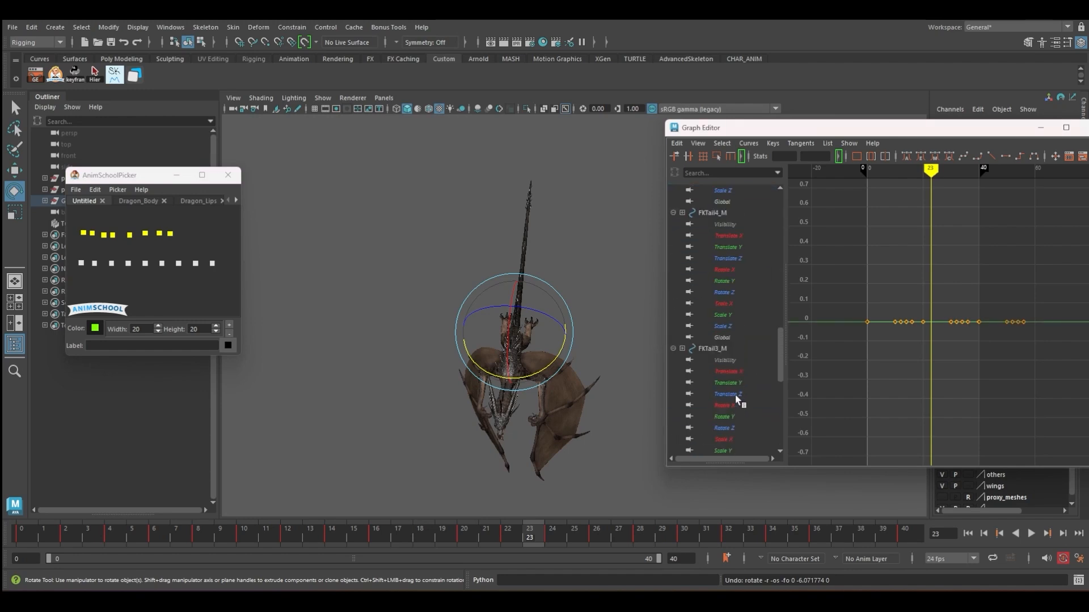
{"action": "scroll", "coordinate": [736, 385], "scroll_direction": "up", "scroll_amount": 2}
{"action": "left_click", "coordinate": [737, 371], "text": "ctrl"}
{"action": "scroll", "coordinate": [737, 377], "scroll_direction": "down", "scroll_amount": 4}
{"action": "left_click", "coordinate": [734, 327], "text": "ctrl"}
{"action": "scroll", "coordinate": [740, 370], "scroll_direction": "down", "scroll_amount": 4}
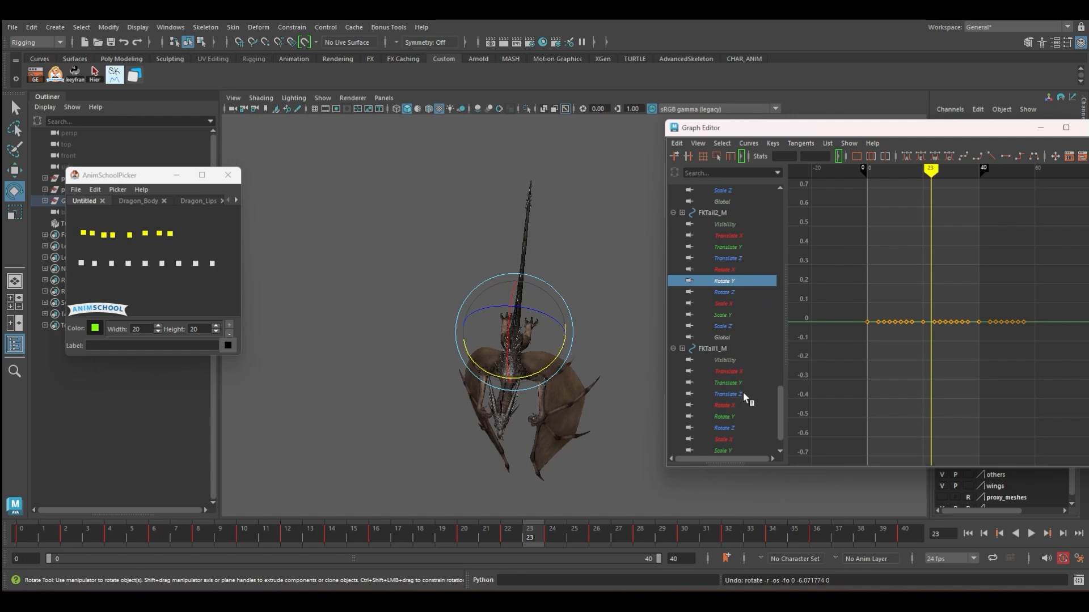
{"action": "left_click", "coordinate": [728, 416], "text": "ctrl"}
{"action": "scroll", "coordinate": [730, 411], "scroll_direction": "down", "scroll_amount": 2}
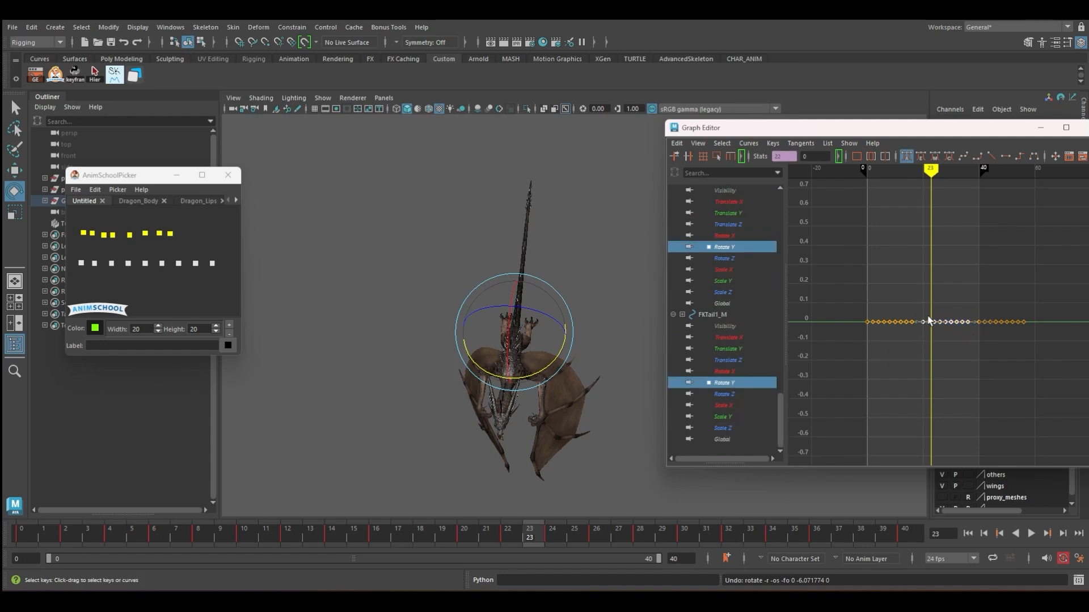
Shape the tail's Rotate Y curves into waves with middle keys at about 0.29 and outer keys at about -0.3, and play them back.
{"action": "middle_click_drag", "start_coordinate": [947, 359], "coordinate": [953, 300], "text": "shift"}
{"action": "left_click_drag", "start_coordinate": [844, 301], "coordinate": [1048, 343]}
{"action": "middle_click_drag", "start_coordinate": [948, 345], "coordinate": [942, 402], "text": "shift"}
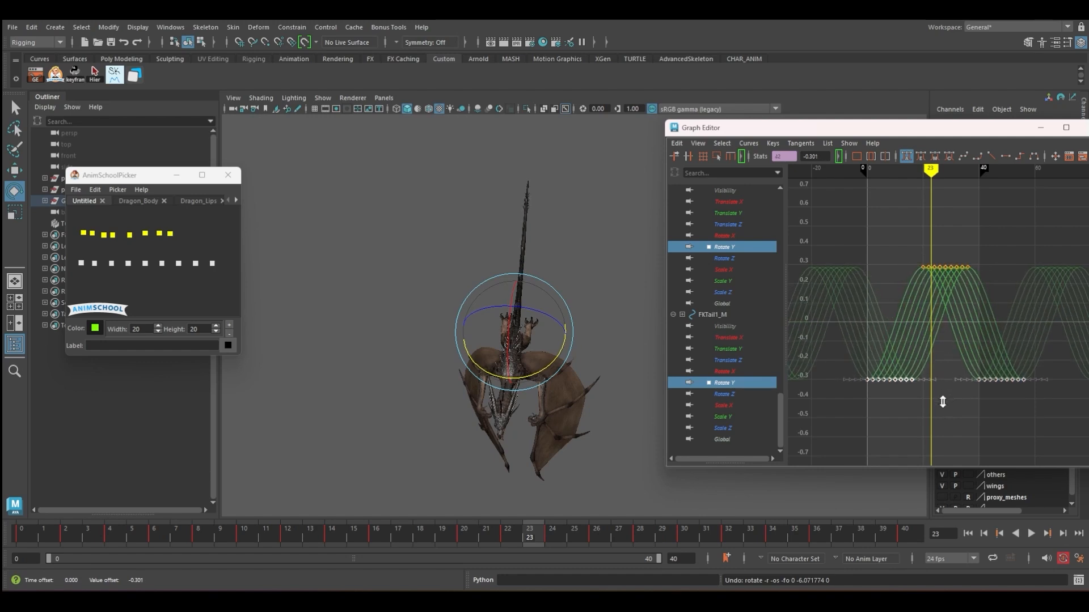
{"action": "key", "text": "alt+v"}
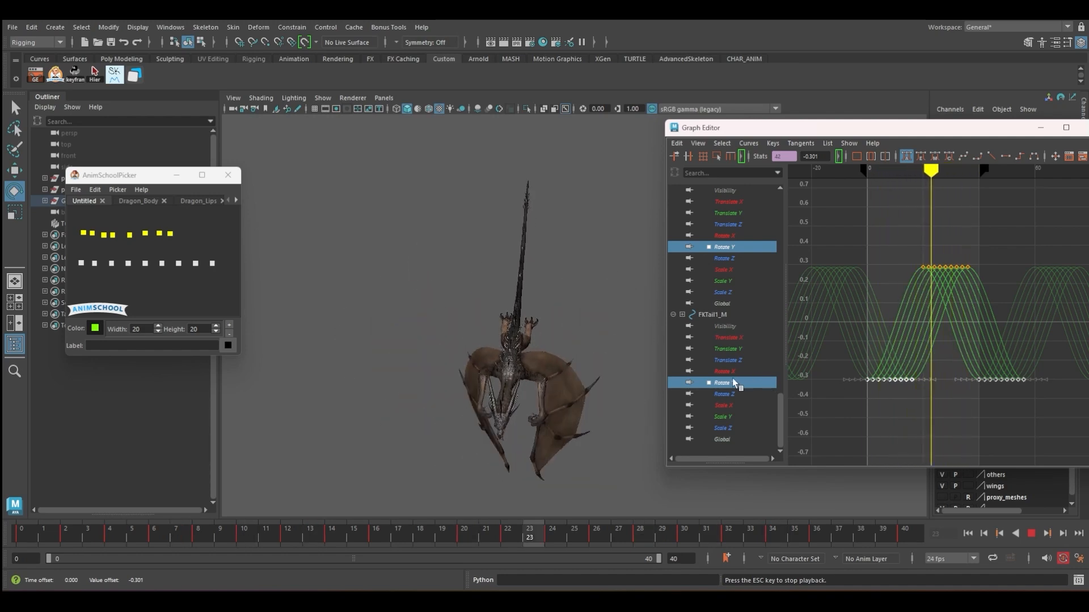
{"action": "key", "text": "Escape"}
Exaggerate the tail's Rotate Y waves by raising the middle keys to about 1 and lowering the outer keys to about -1.04.
{"action": "left_click_drag", "start_coordinate": [875, 242], "coordinate": [1036, 311]}
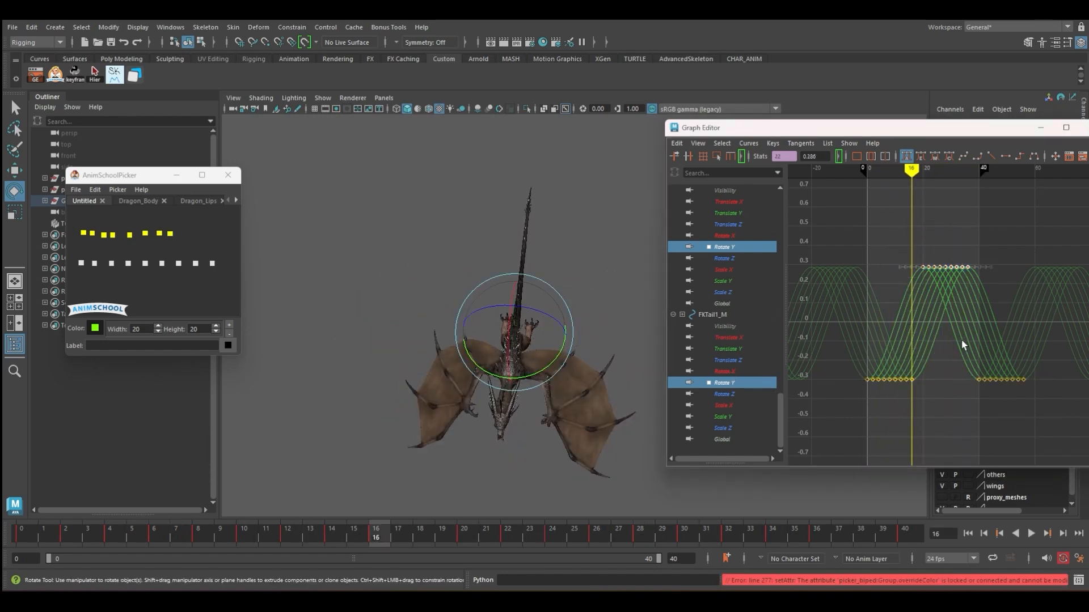
{"action": "scroll", "coordinate": [978, 329], "scroll_direction": "down", "scroll_amount": 3}
{"action": "scroll", "coordinate": [973, 329], "scroll_direction": "down", "scroll_amount": 3}
{"action": "middle_click_drag", "start_coordinate": [973, 329], "coordinate": [974, 286], "text": "shift"}
{"action": "left_click_drag", "start_coordinate": [903, 324], "coordinate": [993, 354]}
{"action": "middle_click_drag", "start_coordinate": [951, 360], "coordinate": [951, 387], "text": "shift"}
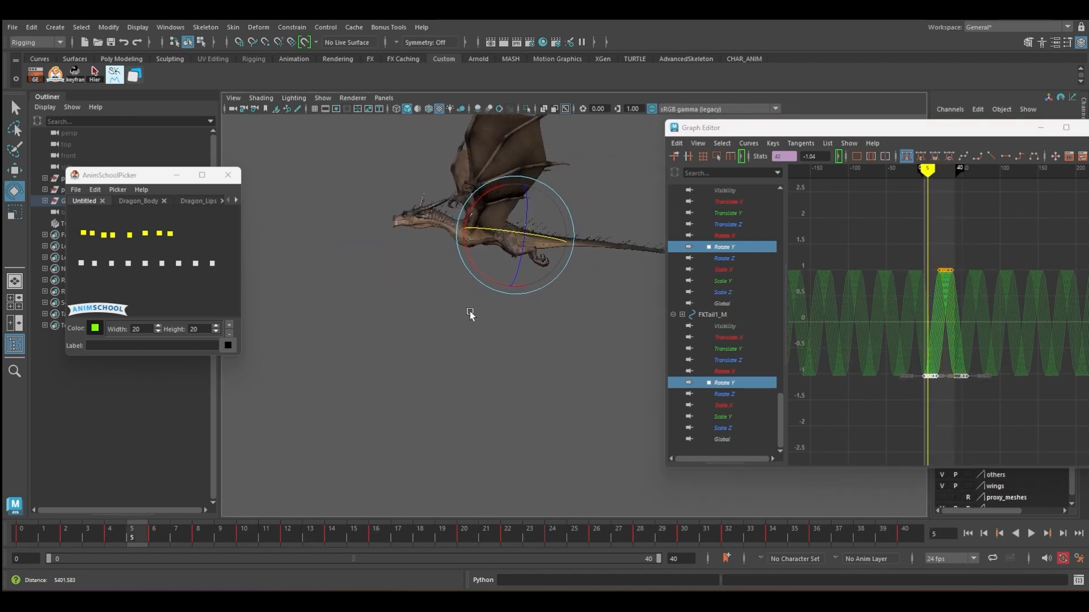
Display the rig's control curves and select the FKSpine1_M control after test-rotating the spine and undoing the rotation.
{"action": "right_click_drag", "start_coordinate": [472, 312], "coordinate": [515, 401], "text": "alt"}
{"action": "middle_click_drag", "start_coordinate": [514, 402], "coordinate": [498, 393], "text": "alt"}
{"action": "left_click_drag", "start_coordinate": [493, 318], "coordinate": [500, 313], "text": "alt"}
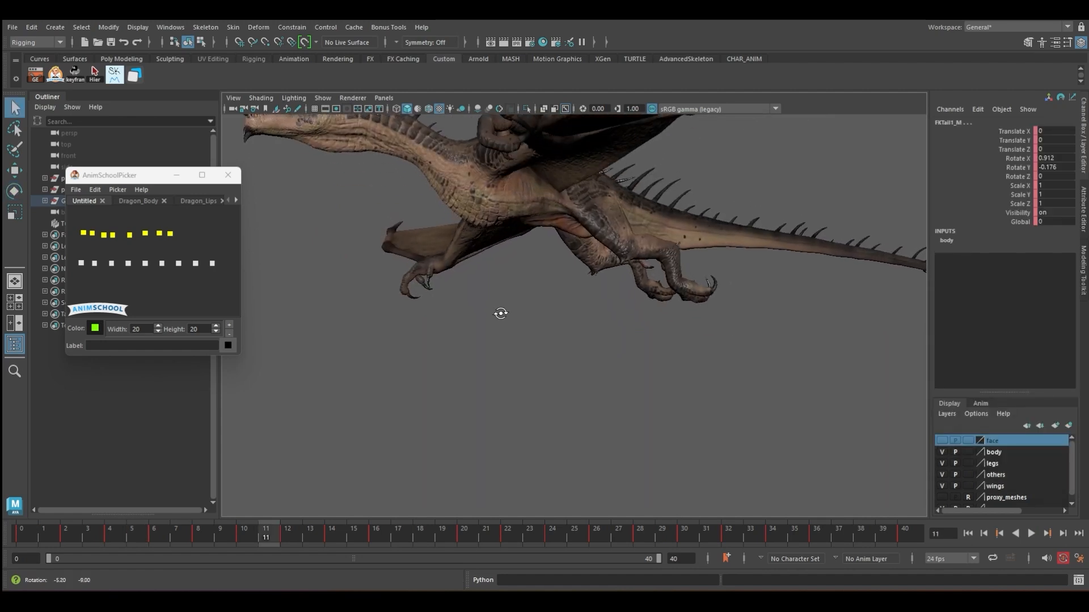
{"action": "key", "text": "alt+1"}
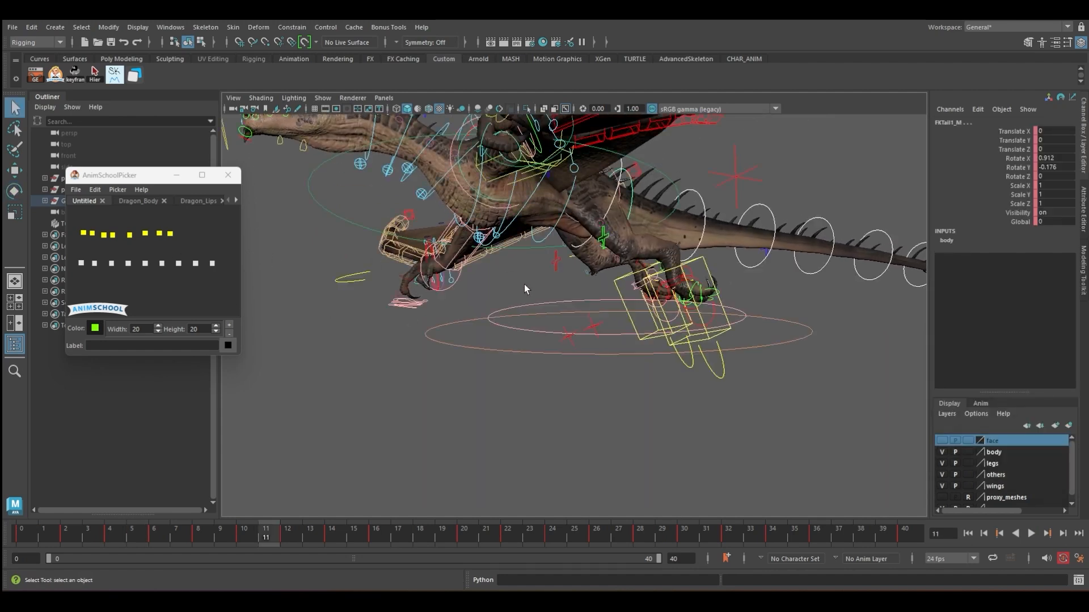
{"action": "left_click", "coordinate": [529, 225]}
{"action": "key", "text": "e"}
{"action": "left_click_drag", "start_coordinate": [529, 233], "coordinate": [487, 209]}
{"action": "key", "text": "ctrl+z"}
{"action": "left_click", "coordinate": [475, 211]}
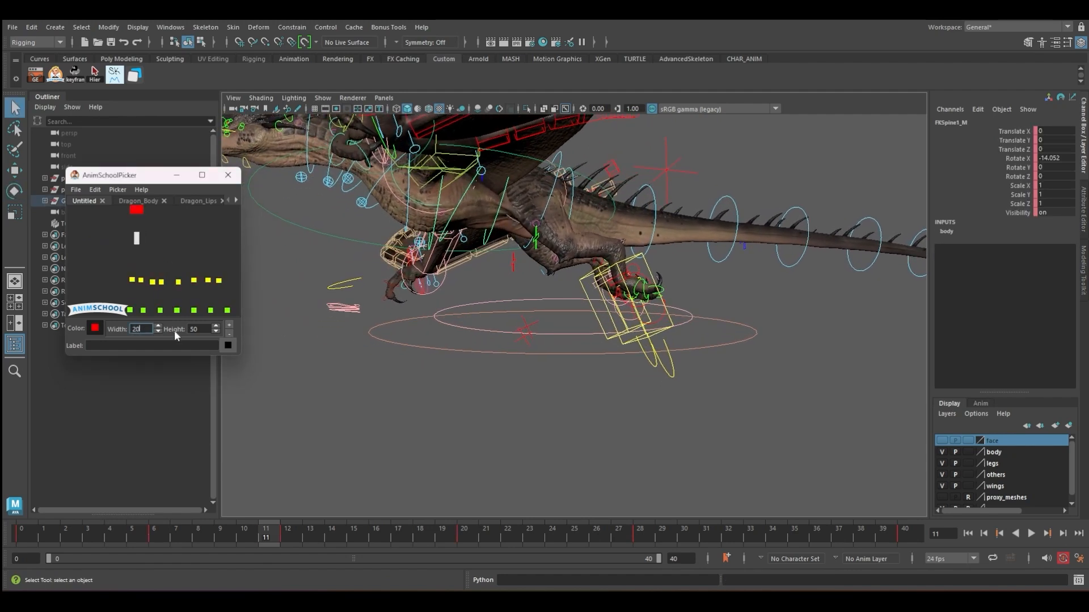
Resize the FKSpine1_M picker button to 20 by 20 and color it orange.
{"action": "type", "text": "20"}
{"action": "left_click", "coordinate": [95, 328]}
{"action": "left_click", "coordinate": [104, 329]}
{"action": "left_click", "coordinate": [137, 239]}
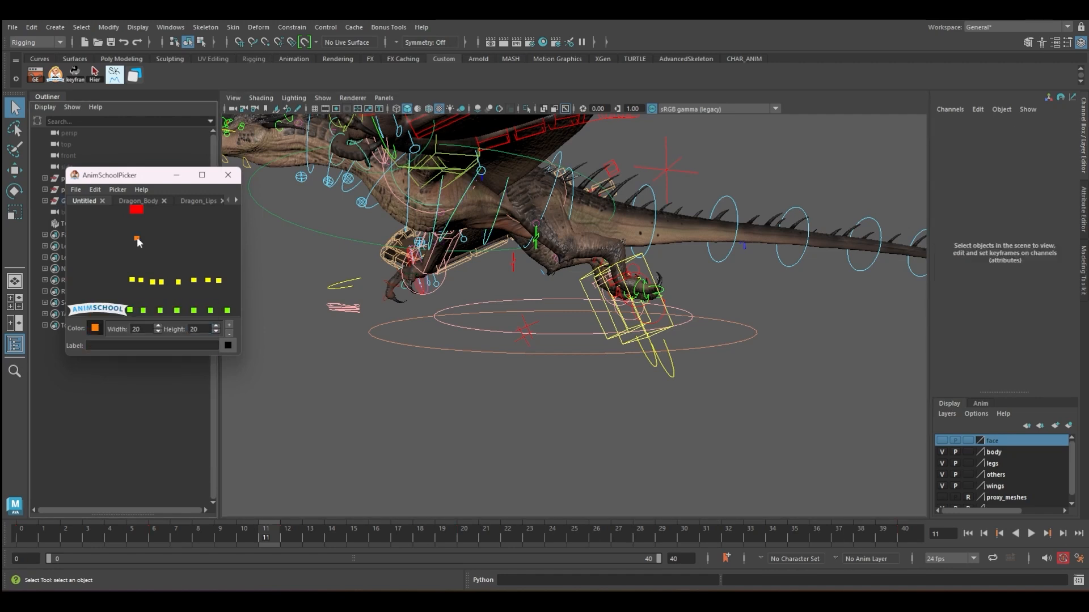
{"action": "left_click", "coordinate": [134, 238]}
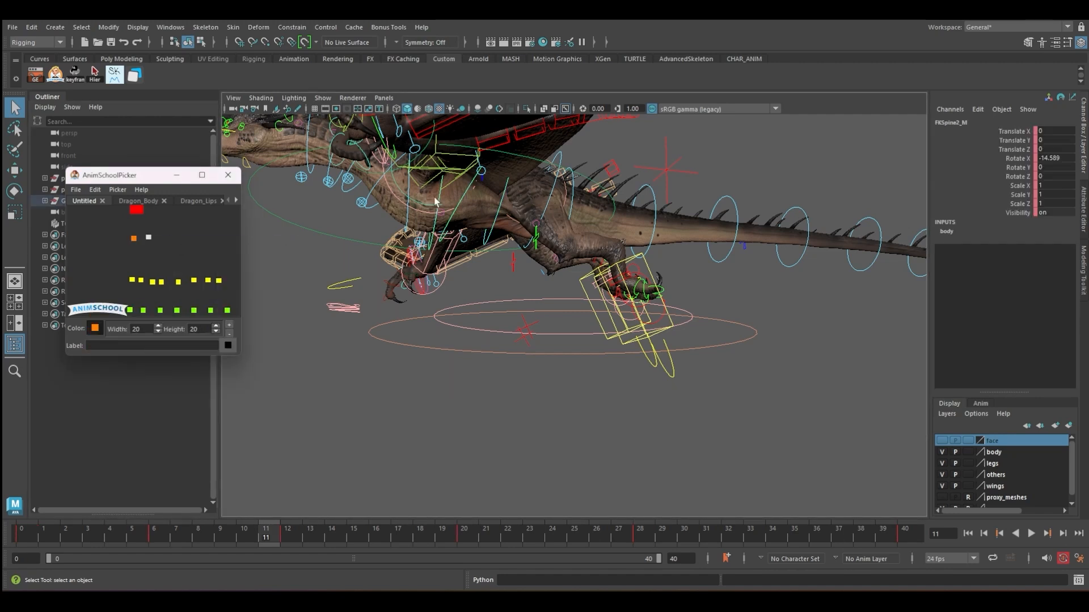
Add an orange picker button for FKSpine3_M beside the other spine buttons and select the FKChest_M control.
{"action": "right_click", "coordinate": [160, 238]}
{"action": "left_click", "coordinate": [193, 243]}
{"action": "key", "text": "e"}
{"action": "left_click_drag", "start_coordinate": [389, 205], "coordinate": [408, 203]}
{"action": "key", "text": "ctrl+z"}
{"action": "key", "text": "q"}
{"action": "left_click", "coordinate": [408, 205]}
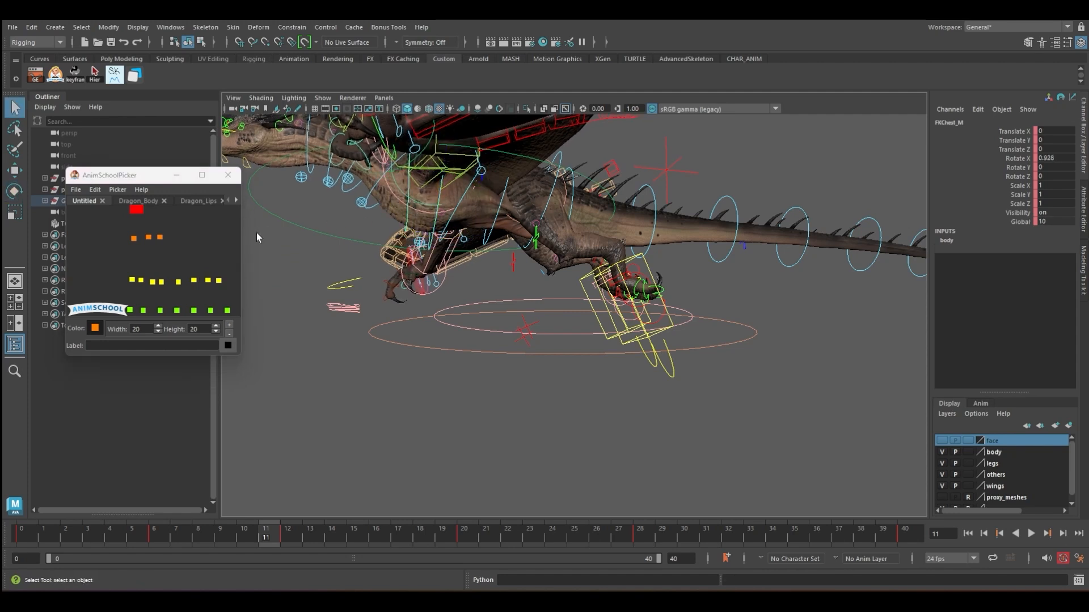
Add a picker button for FKChest_M above the row of spine buttons and color it cyan.
{"action": "right_click", "coordinate": [174, 242]}
{"action": "left_click", "coordinate": [195, 243]}
{"action": "key", "text": "e"}
{"action": "left_click_drag", "start_coordinate": [383, 207], "coordinate": [369, 222]}
{"action": "key", "text": "ctrl+z"}
{"action": "left_click", "coordinate": [142, 249]}
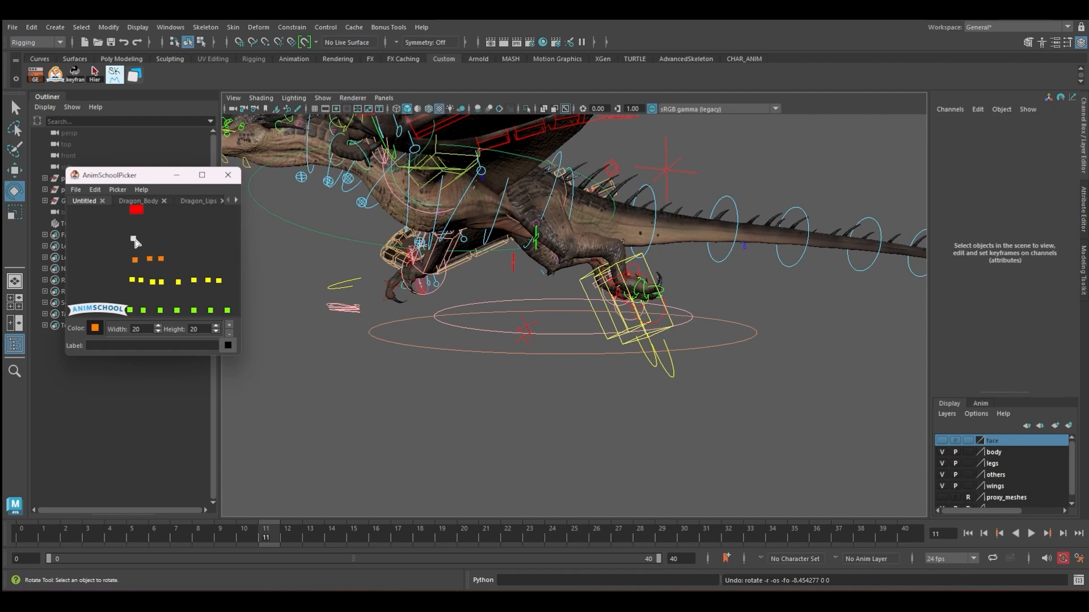
{"action": "left_click", "coordinate": [95, 328]}
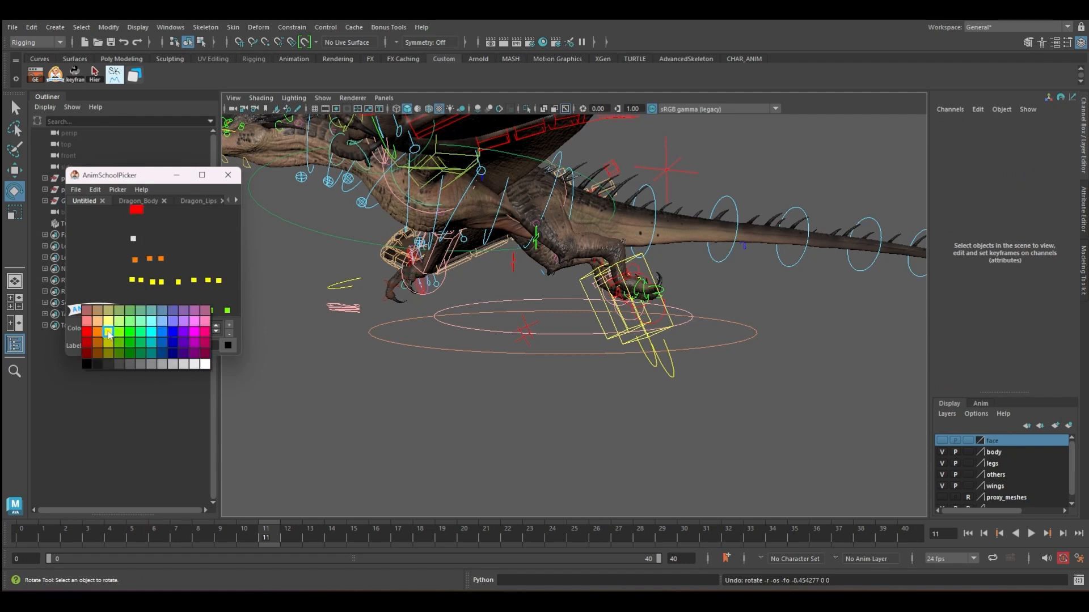
{"action": "left_click", "coordinate": [151, 332]}
Delete the three spine controls' keys between frames 5 and 32.
{"action": "left_click_drag", "start_coordinate": [178, 245], "coordinate": [128, 267]}
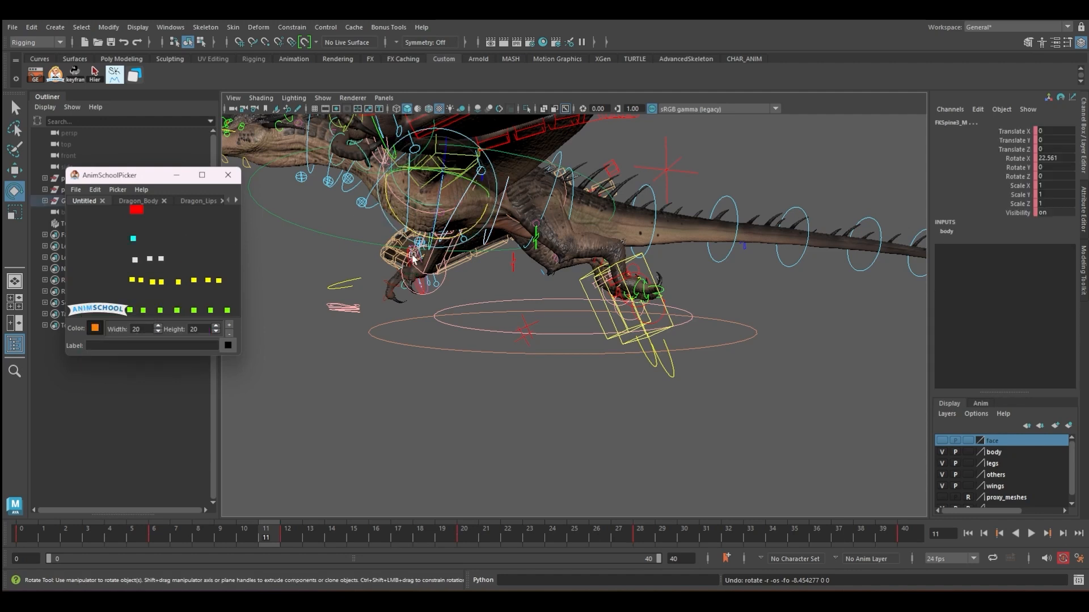
{"action": "left_click_drag", "start_coordinate": [301, 533], "coordinate": [742, 536], "text": "shift"}
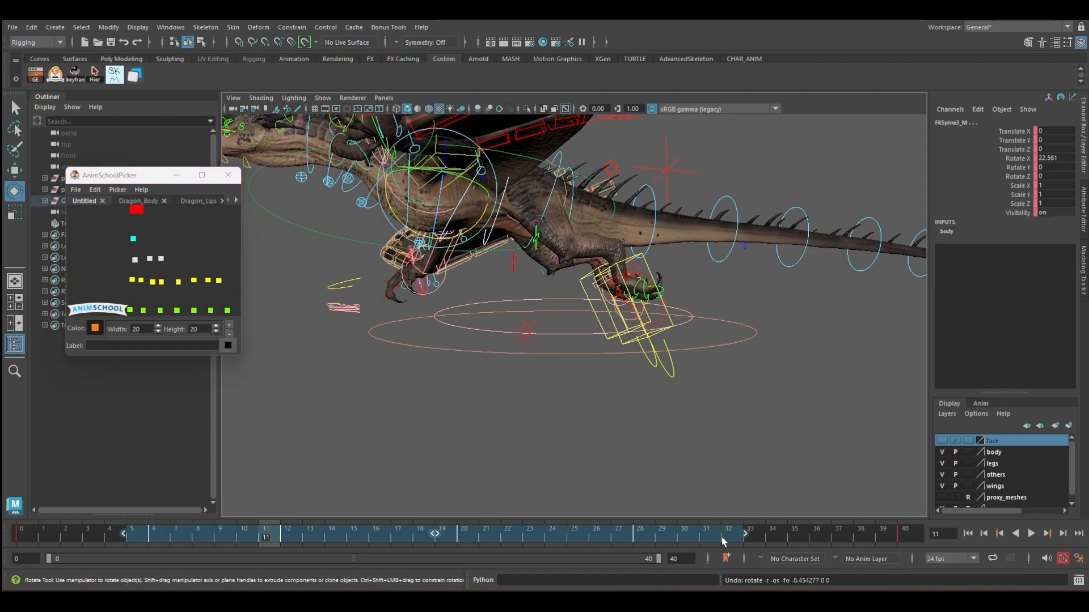
{"action": "right_click", "coordinate": [690, 532]}
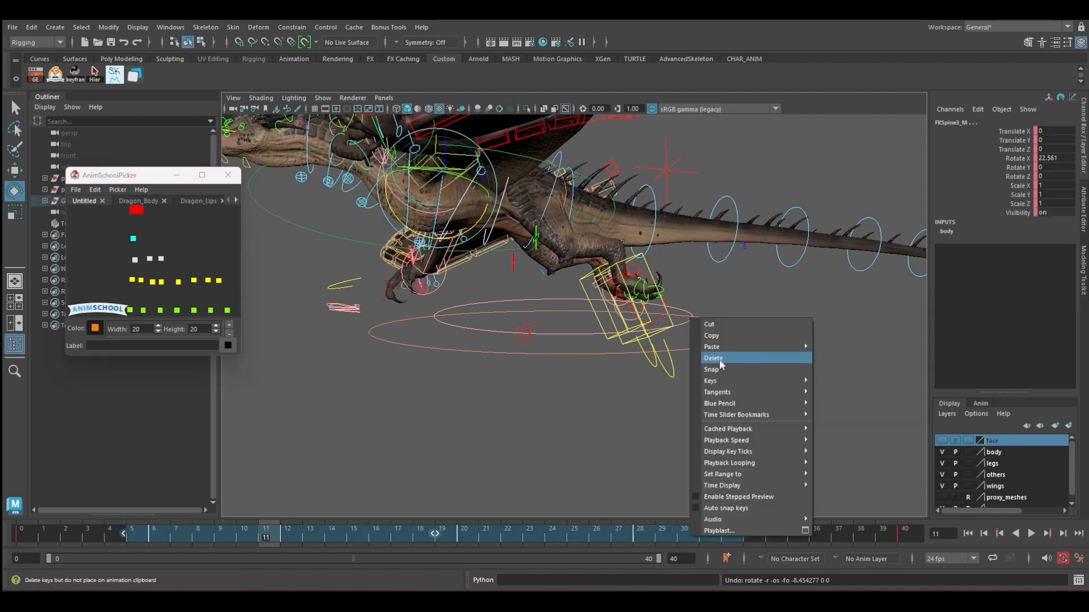
{"action": "left_click", "coordinate": [720, 359]}
Bend the three spine controls slightly on X at frame 20, key the pose, and play back the animation from frame 0.
{"action": "left_click", "coordinate": [466, 533]}
{"action": "right_click_drag", "start_coordinate": [477, 505], "coordinate": [503, 325], "text": "alt"}
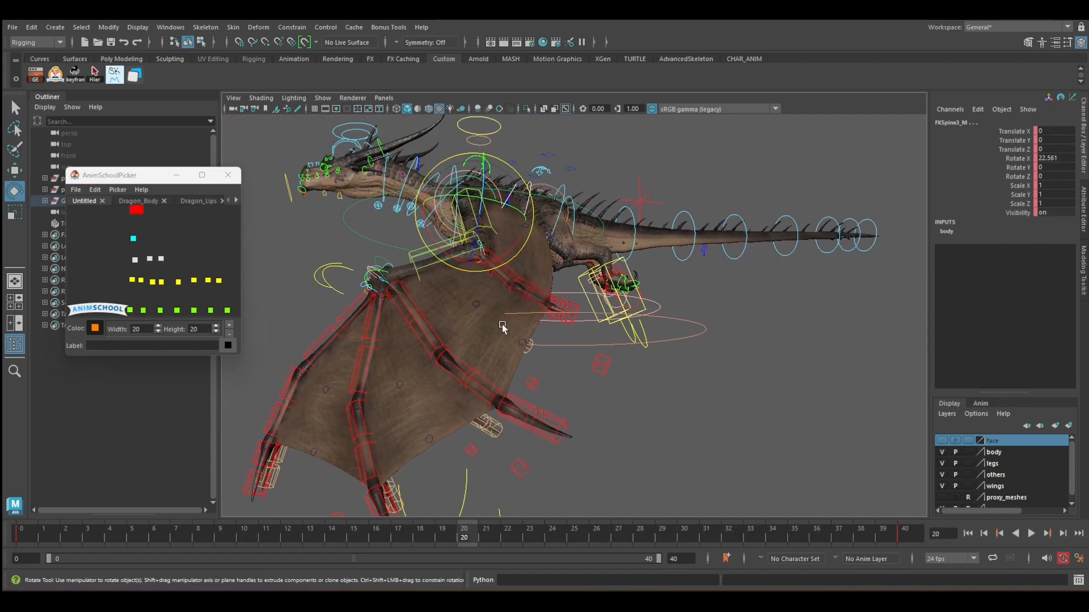
{"action": "middle_click_drag", "start_coordinate": [503, 326], "coordinate": [513, 397], "text": "alt"}
{"action": "left_click_drag", "start_coordinate": [512, 397], "coordinate": [438, 390], "text": "alt"}
{"action": "key", "text": "s"}
{"action": "left_click", "coordinate": [29, 532]}
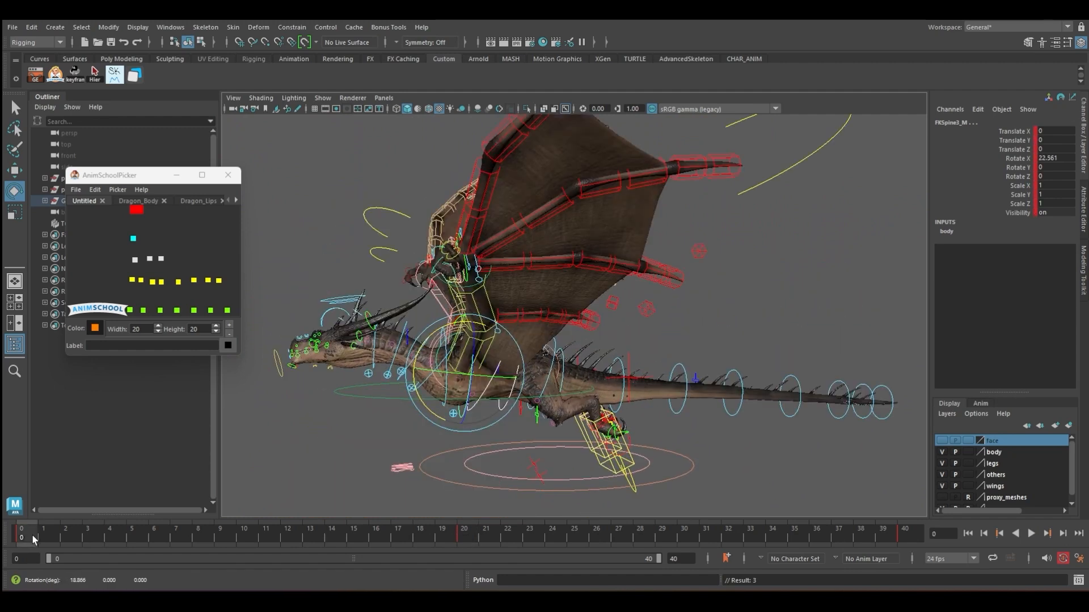
{"action": "key", "text": "alt+v"}
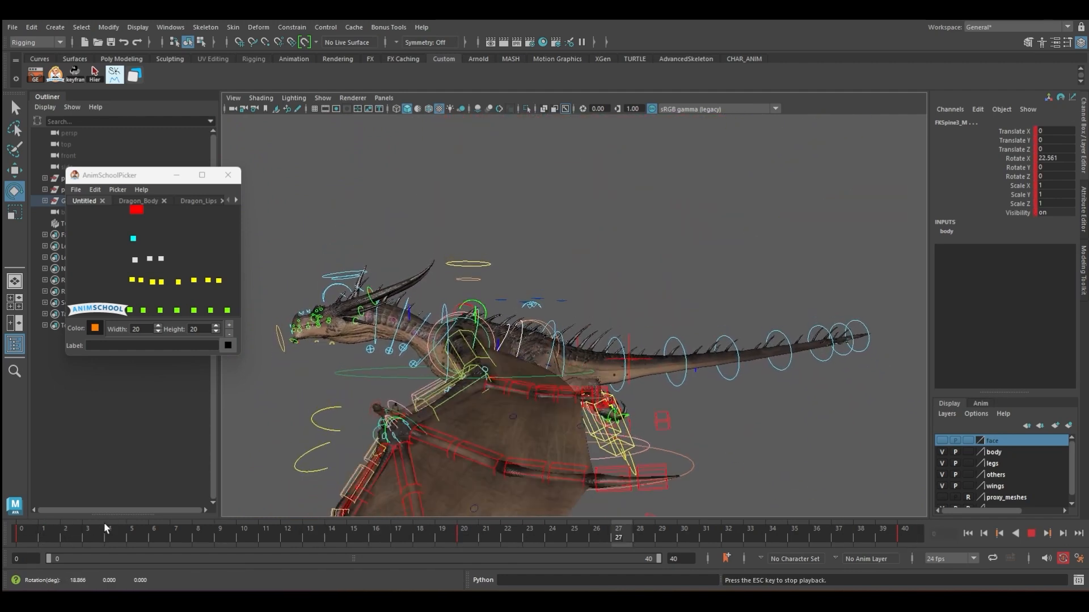
{"action": "key", "text": "Escape"}
Set the animation curves of the three spine controls to cycle before and after their keyed range.
{"action": "left_click", "coordinate": [161, 258]}
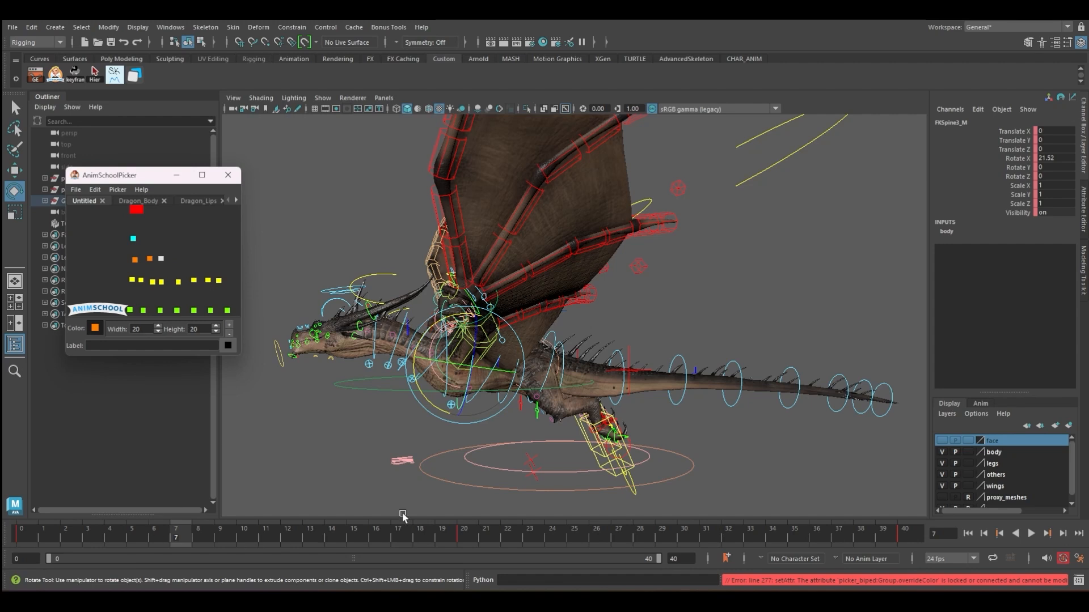
{"action": "left_click", "coordinate": [35, 74]}
{"action": "left_click_drag", "start_coordinate": [116, 250], "coordinate": [185, 278]}
{"action": "scroll", "coordinate": [864, 301], "scroll_direction": "down", "scroll_amount": 5}
{"action": "left_click_drag", "start_coordinate": [961, 383], "coordinate": [823, 200]}
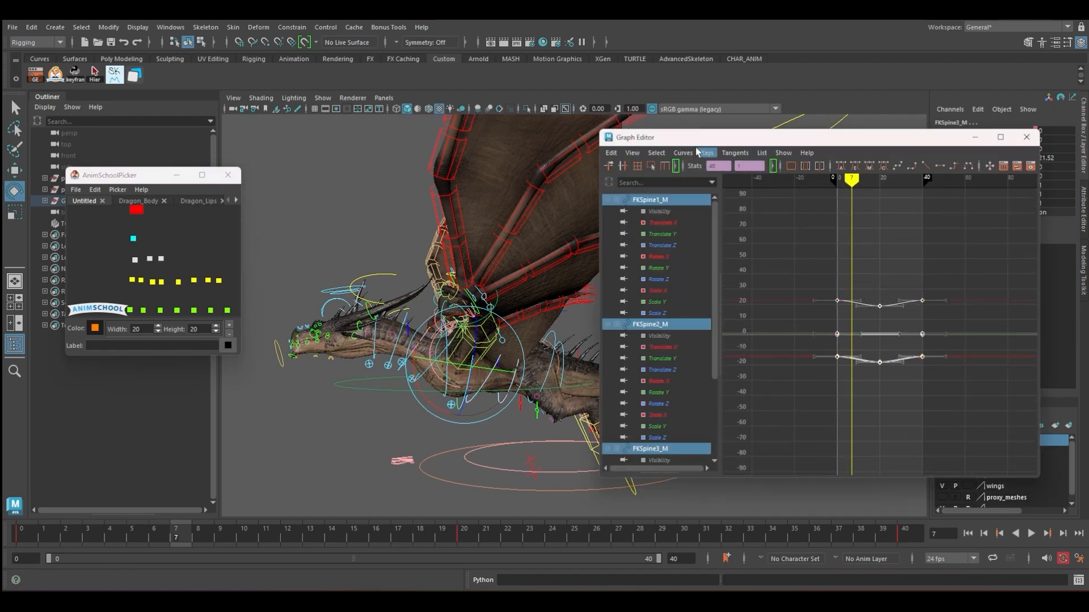
{"action": "left_click", "coordinate": [683, 153]}
{"action": "left_click", "coordinate": [828, 171]}
{"action": "left_click", "coordinate": [682, 152]}
{"action": "left_click", "coordinate": [828, 184]}
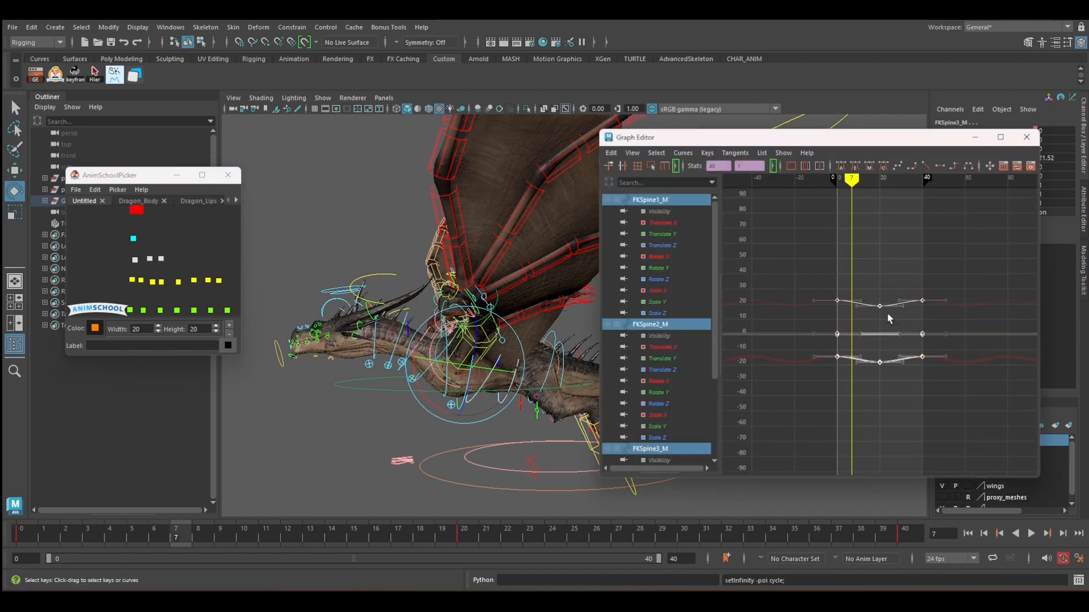
Offset all of FKSpine3_M's curves 2 frames later.
{"action": "left_click", "coordinate": [160, 259]}
{"action": "left_click_drag", "start_coordinate": [788, 269], "coordinate": [983, 369]}
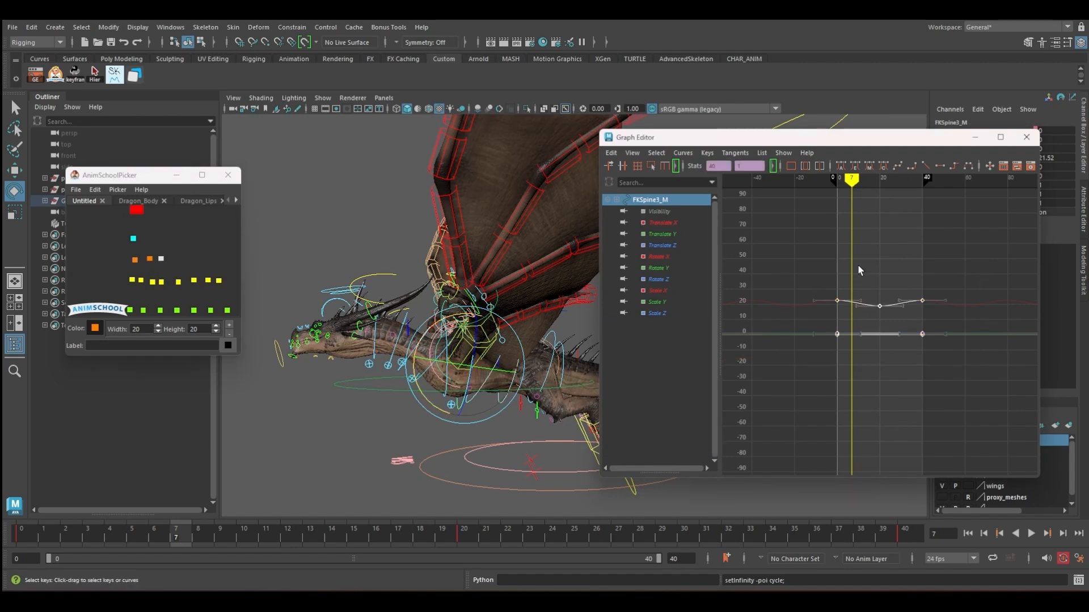
{"action": "middle_click_drag", "start_coordinate": [863, 264], "coordinate": [866, 267], "text": "shift"}
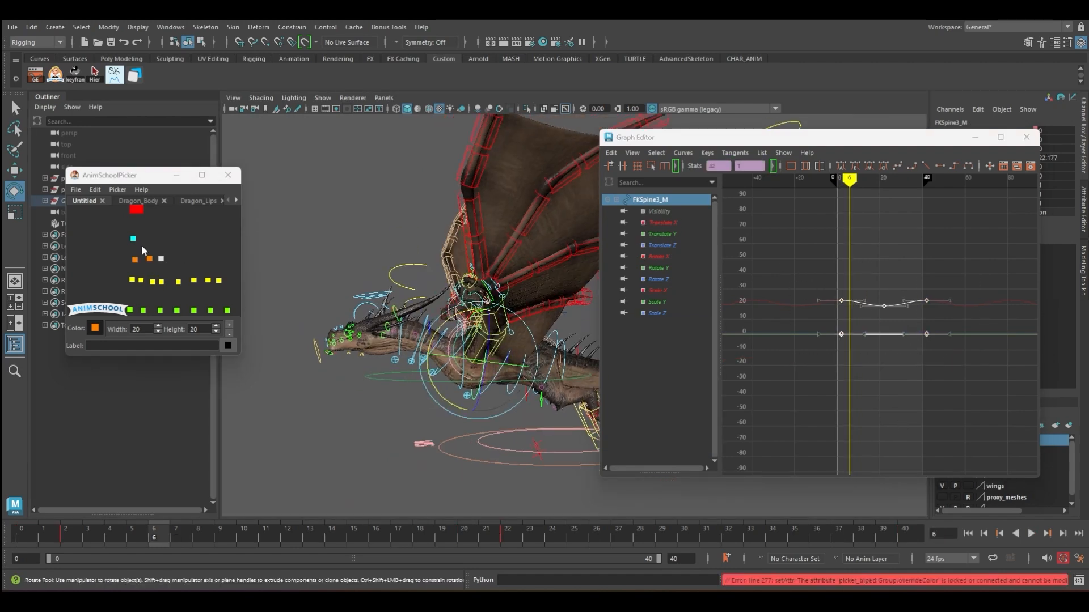
Offset the curves of FKSpine2_M and FKSpine3_M together by another 2 frames and play back the spine motion.
{"action": "left_click", "coordinate": [150, 259], "text": "shift"}
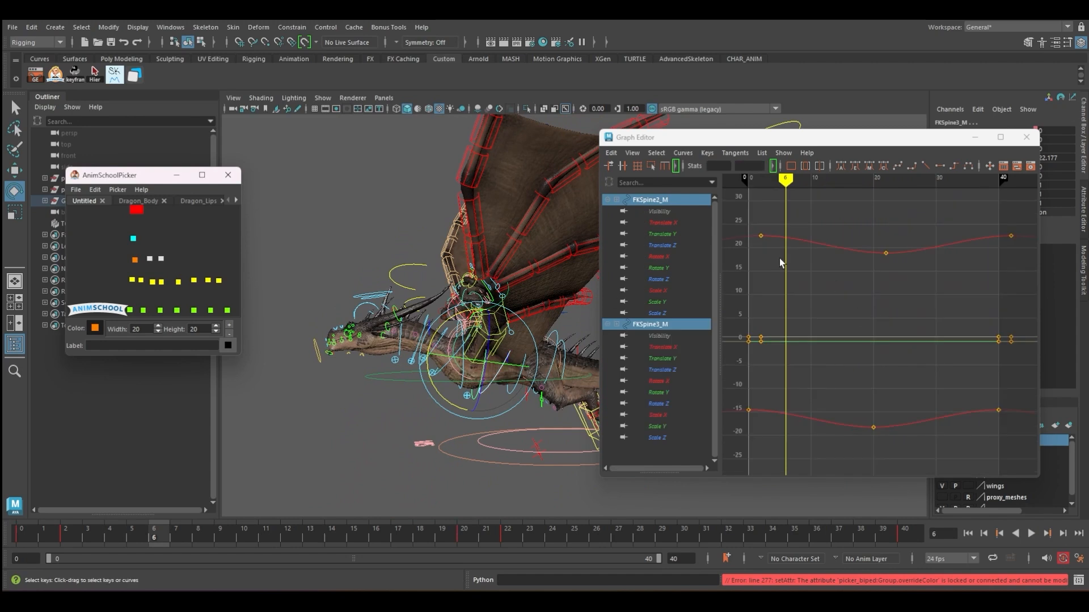
{"action": "scroll", "coordinate": [781, 263], "scroll_direction": "down", "scroll_amount": 5}
{"action": "left_click_drag", "start_coordinate": [782, 247], "coordinate": [983, 415]}
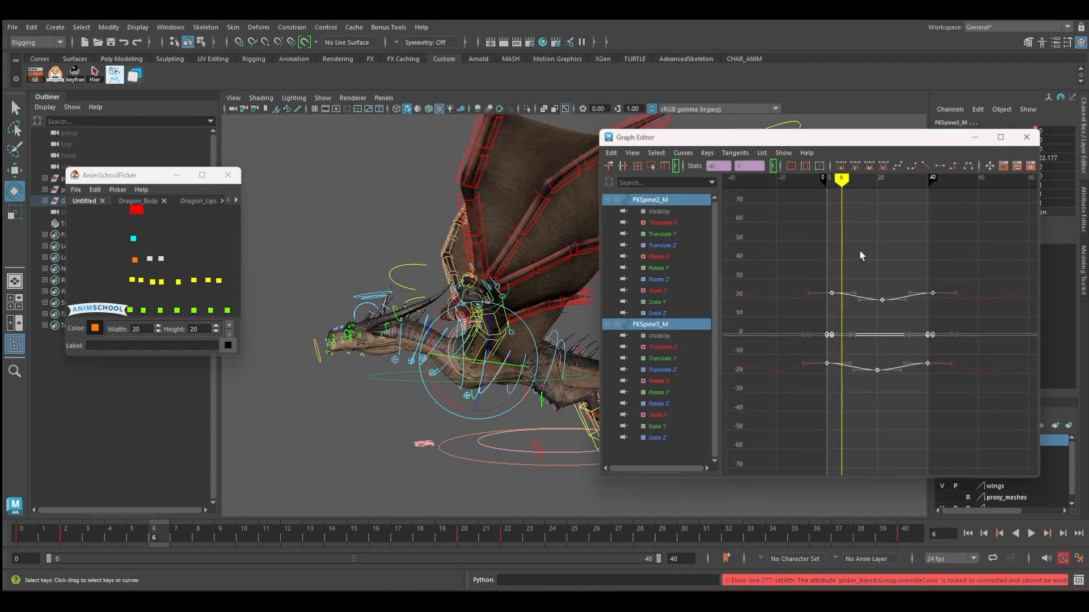
{"action": "key", "text": "alt+v"}
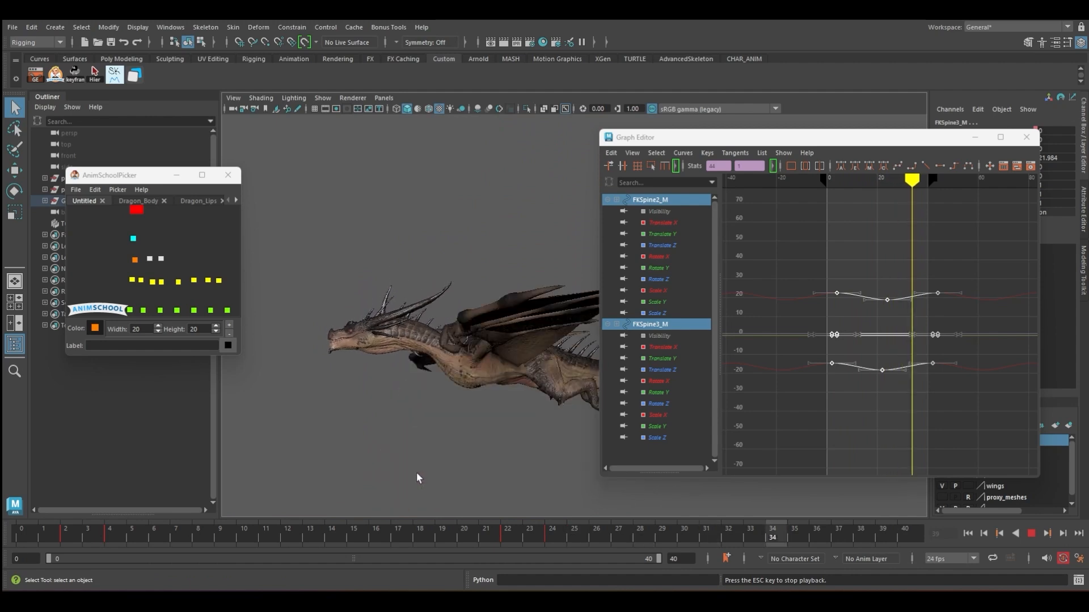
Try rotating the FKChest_M control at frame 25.
{"action": "left_click", "coordinate": [132, 281]}
{"action": "left_click", "coordinate": [133, 238]}
{"action": "key", "text": "e"}
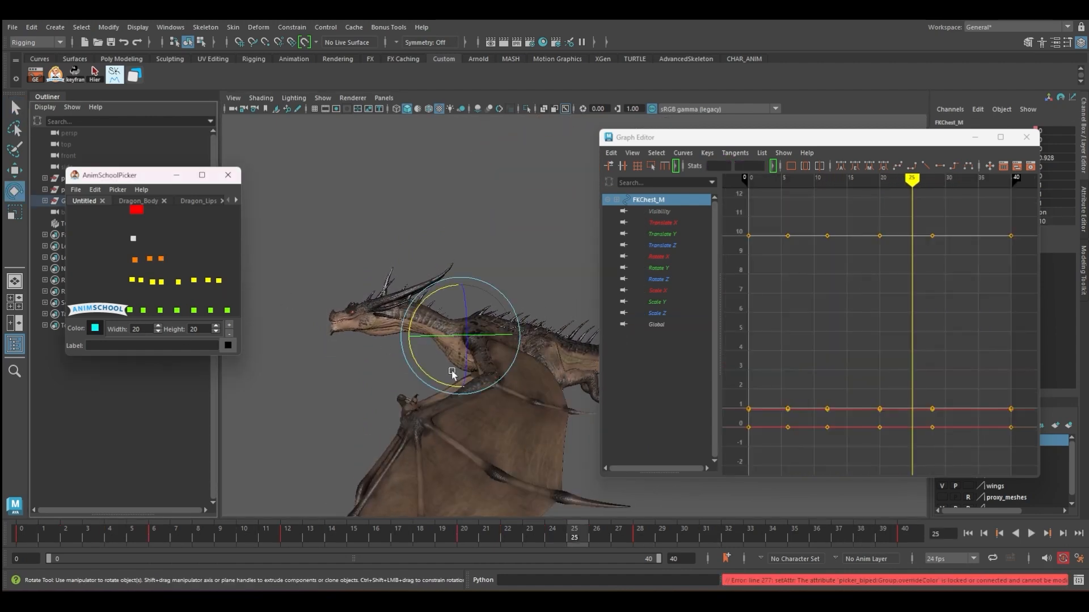
{"action": "left_click_drag", "start_coordinate": [425, 313], "coordinate": [438, 312]}
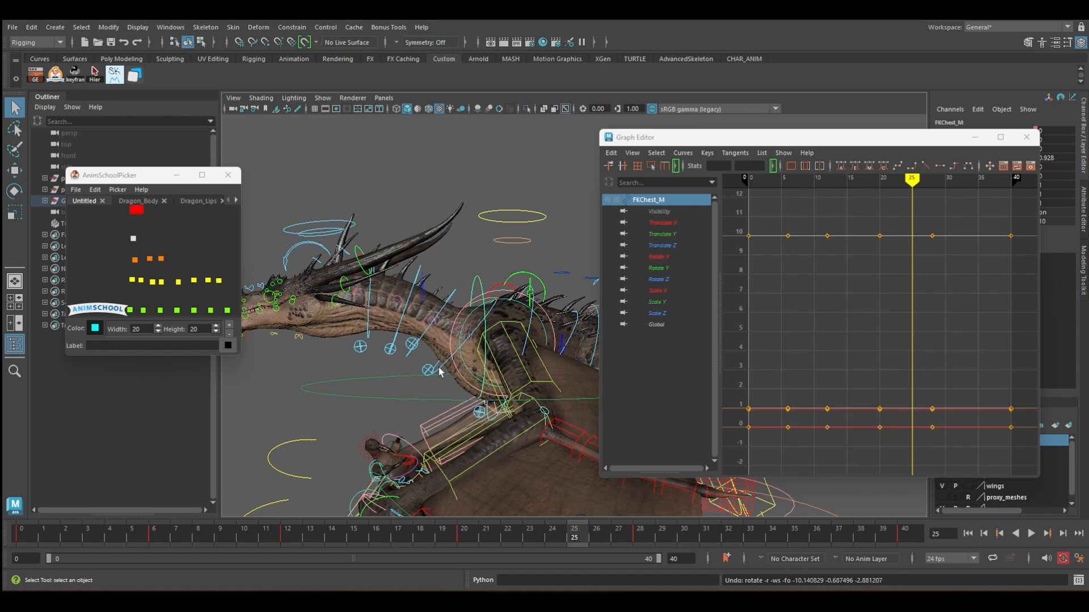
Add cyan picker buttons for the FKNeck1_M to FKNeck4_M controls and undo the test rotation of FKNeck4_M.
{"action": "left_click", "coordinate": [439, 371]}
{"action": "left_click", "coordinate": [432, 322]}
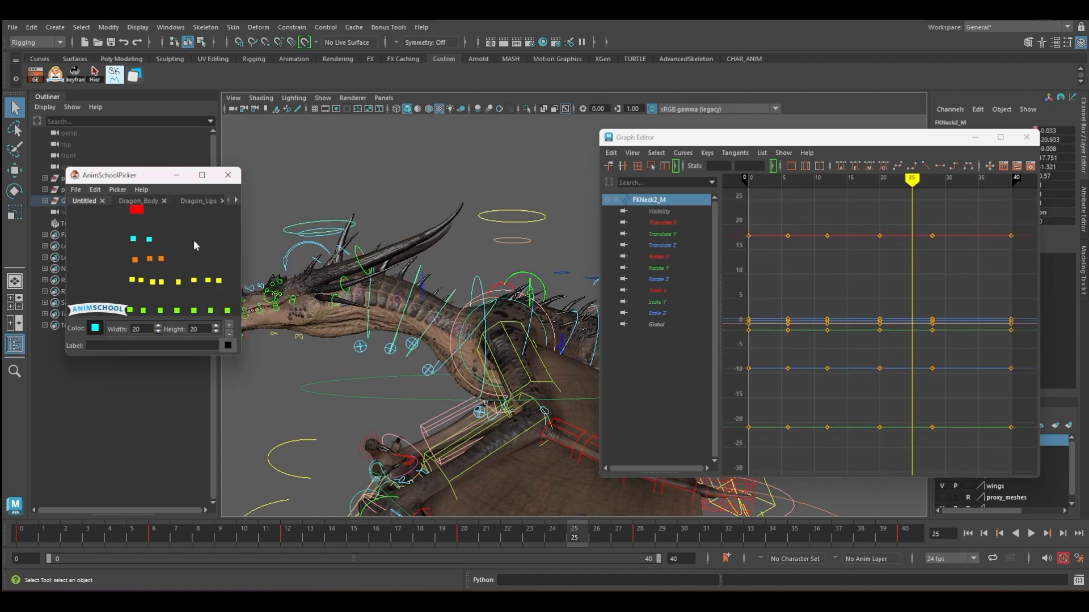
{"action": "left_click", "coordinate": [449, 261]}
{"action": "left_click", "coordinate": [420, 272]}
{"action": "middle_click", "coordinate": [191, 240]}
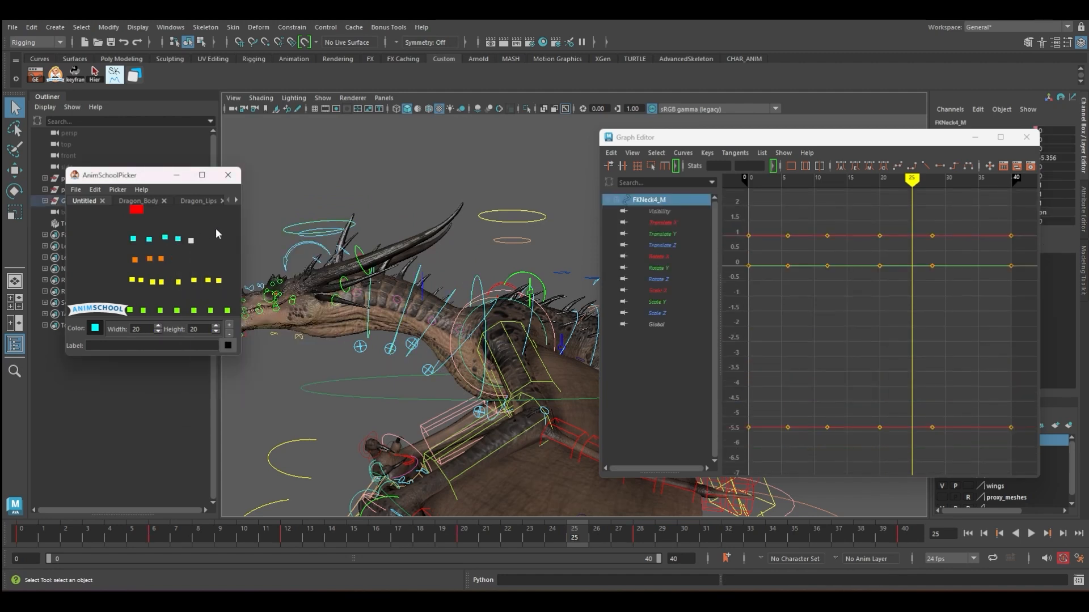
{"action": "left_click", "coordinate": [219, 234]}
{"action": "left_click", "coordinate": [11, 26]}
{"action": "left_click", "coordinate": [54, 76]}
{"action": "key", "text": "ctrl+z"}
{"action": "key", "text": "ctrl+z"}
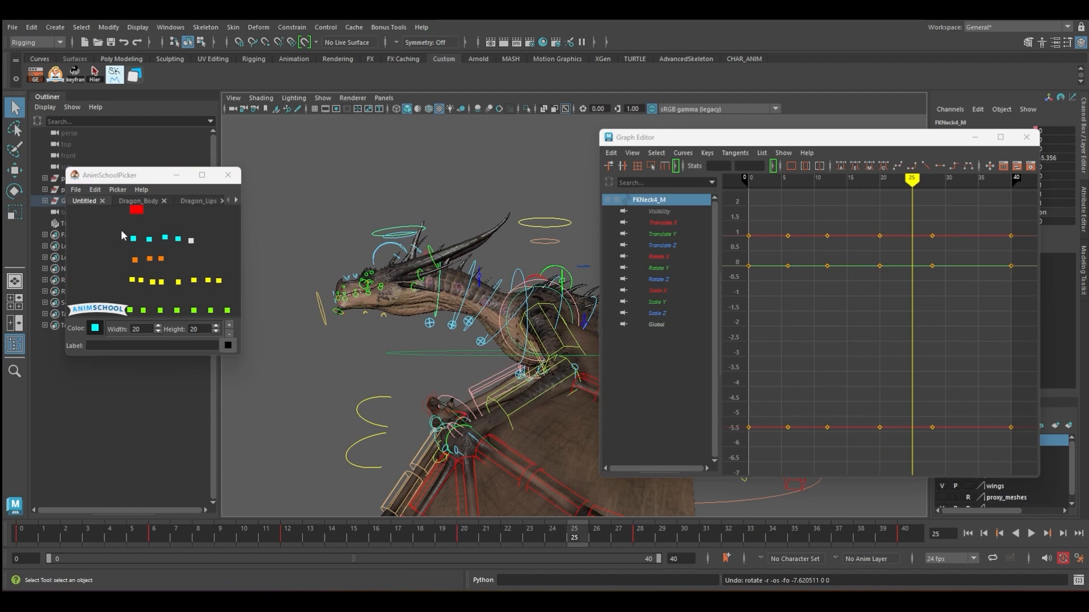
Delete all keys between frames 0 and 40 on the chest and four neck controls together.
{"action": "left_click_drag", "start_coordinate": [215, 254], "coordinate": [214, 255]}
{"action": "key", "text": "e"}
{"action": "left_click_drag", "start_coordinate": [457, 321], "coordinate": [449, 333]}
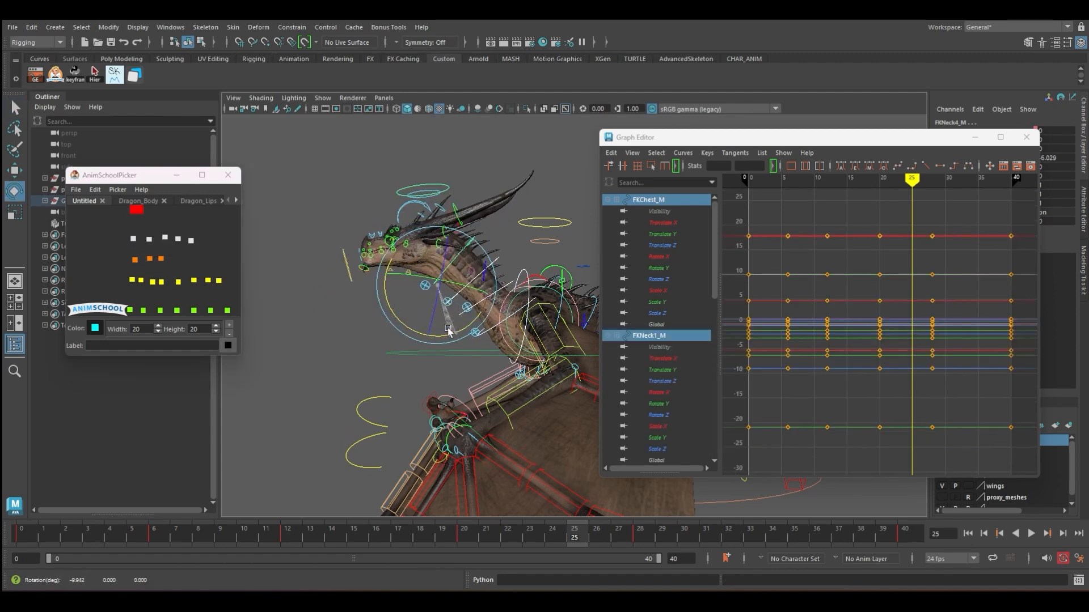
{"action": "key", "text": "ctrl+z"}
{"action": "key", "text": "q"}
{"action": "left_click_drag", "start_coordinate": [103, 533], "coordinate": [757, 536], "text": "shift"}
{"action": "right_click", "coordinate": [729, 534]}
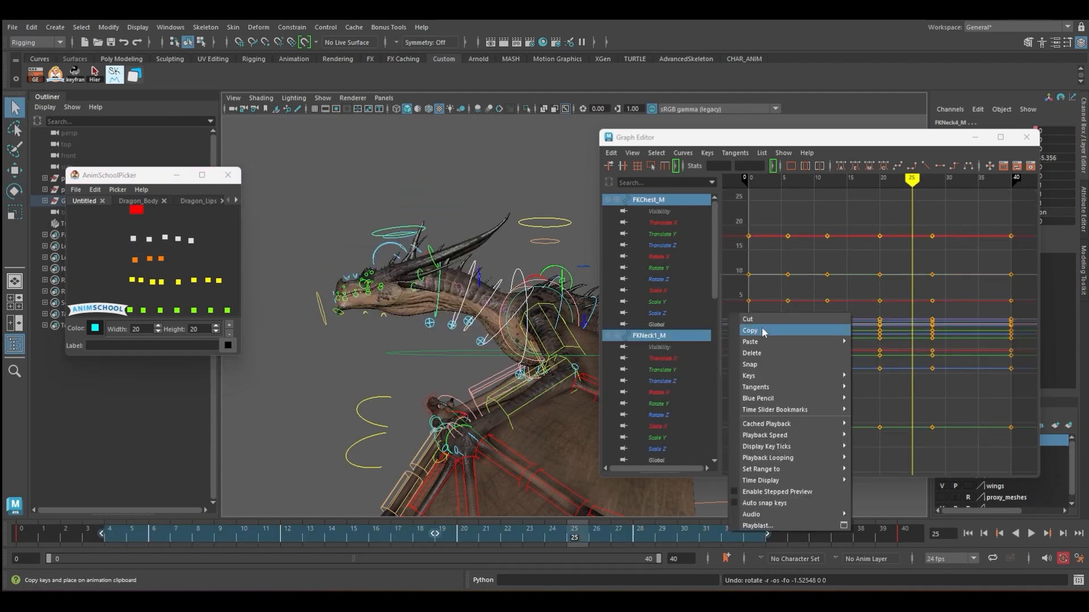
{"action": "left_click", "coordinate": [752, 353]}
Set the animation curves of the chest and four neck controls to cycle outside their keyed range.
{"action": "left_click_drag", "start_coordinate": [121, 227], "coordinate": [207, 252]}
{"action": "right_click_drag", "start_coordinate": [865, 274], "coordinate": [788, 278], "text": "alt"}
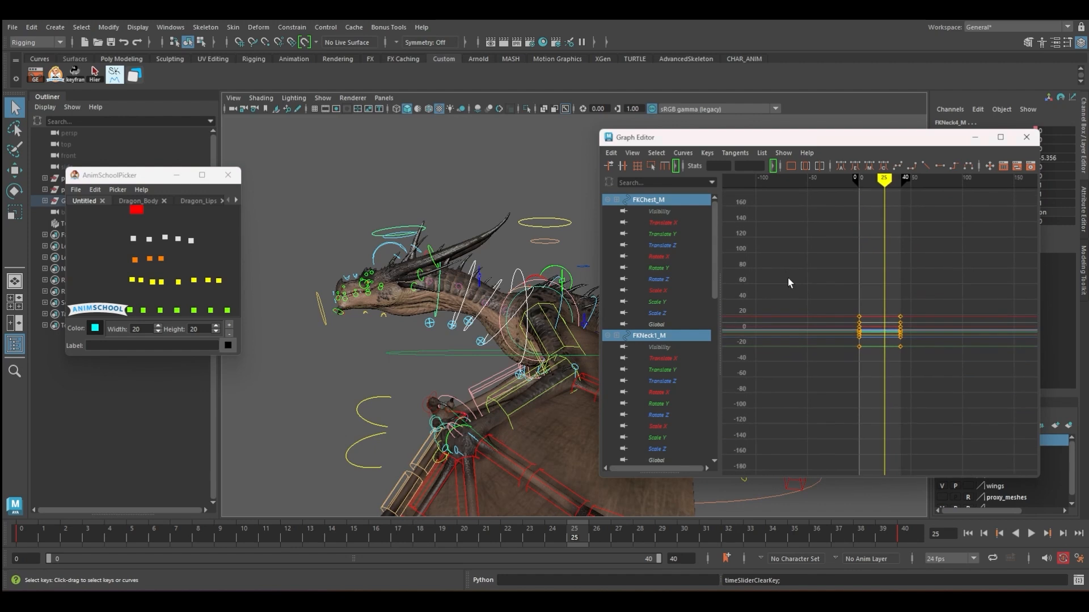
{"action": "left_click", "coordinate": [686, 153]}
{"action": "left_click", "coordinate": [828, 173]}
Rotate the chest and neck controls together at frame 20 to key their bend, and check the pose at frame 0.
{"action": "left_click", "coordinate": [464, 538]}
{"action": "key", "text": "e"}
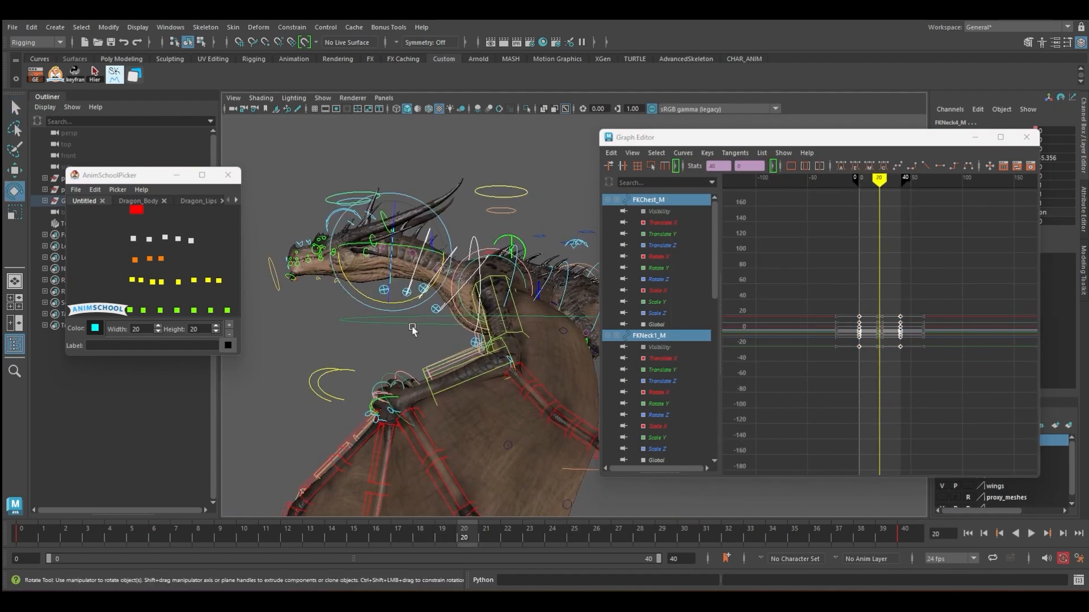
{"action": "left_click", "coordinate": [36, 537]}
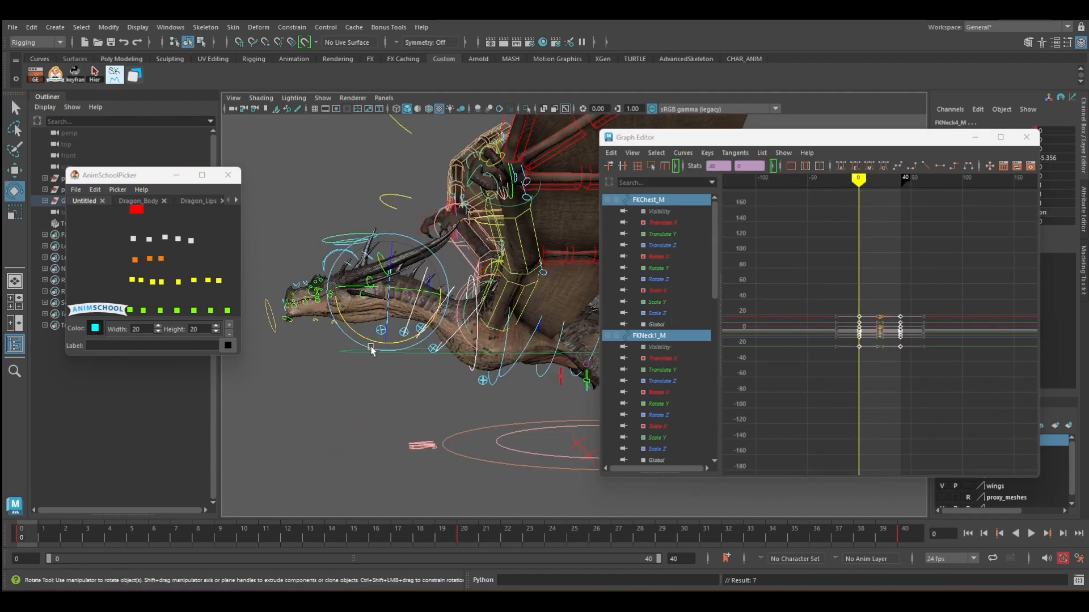
{"action": "left_click_drag", "start_coordinate": [401, 340], "coordinate": [402, 341]}
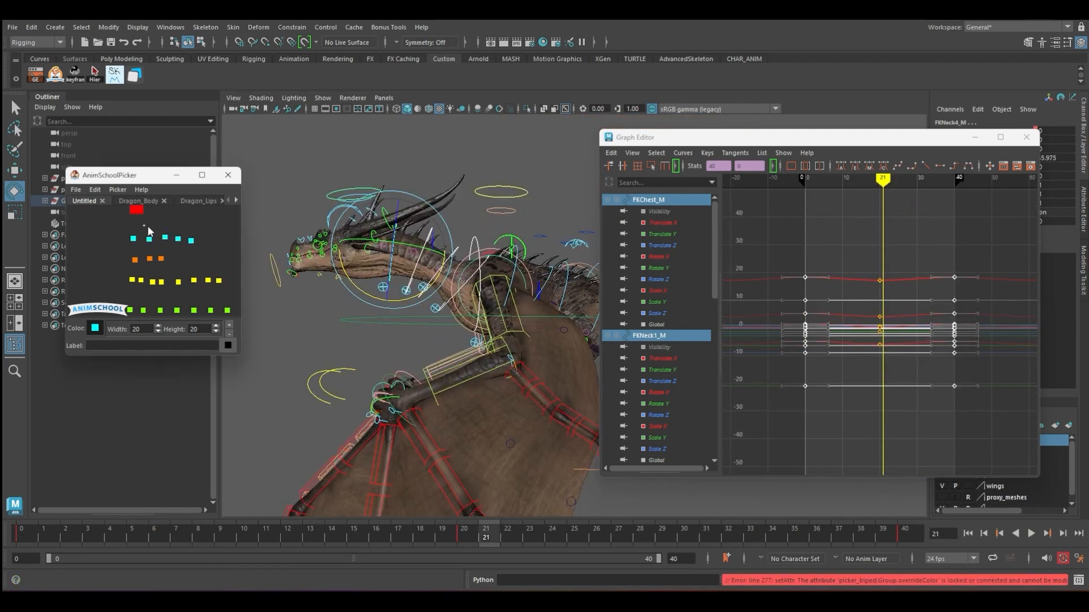
Stagger the curves of FKNeck1_M through FKNeck4_M, each 2 frames later than the control before it, and play back the motion.
{"action": "left_click_drag", "start_coordinate": [148, 227], "coordinate": [194, 249]}
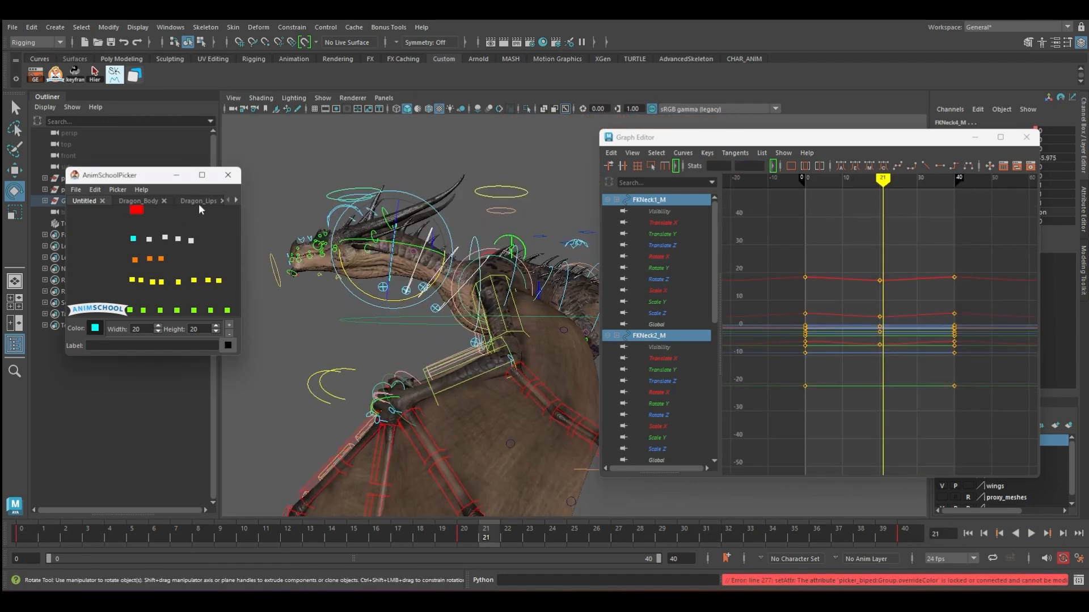
{"action": "middle_click_drag", "start_coordinate": [828, 241], "coordinate": [832, 241], "text": "shift"}
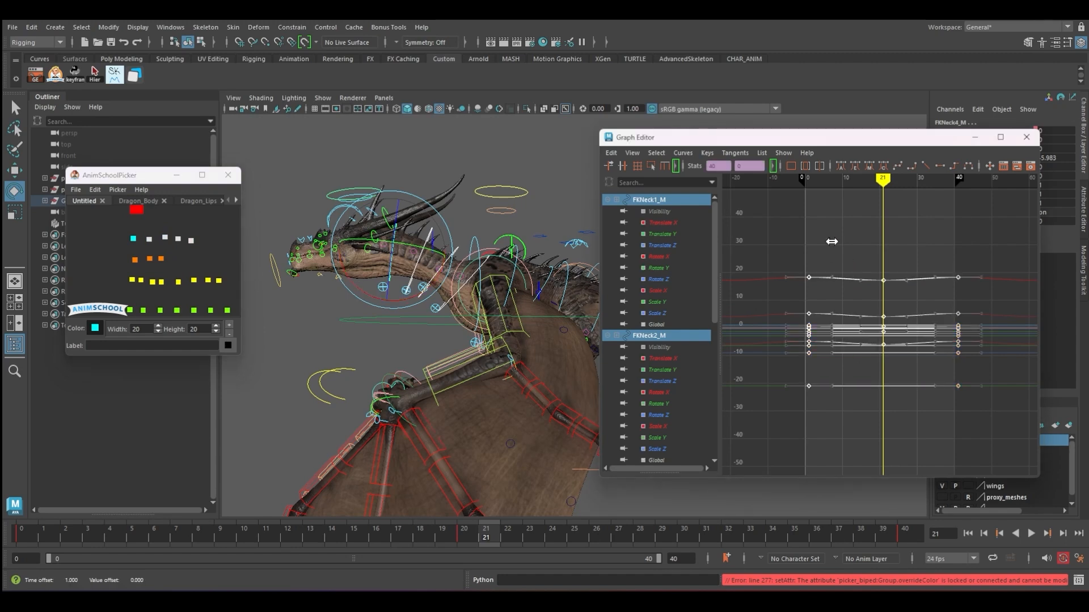
{"action": "left_click_drag", "start_coordinate": [200, 246], "coordinate": [200, 246]}
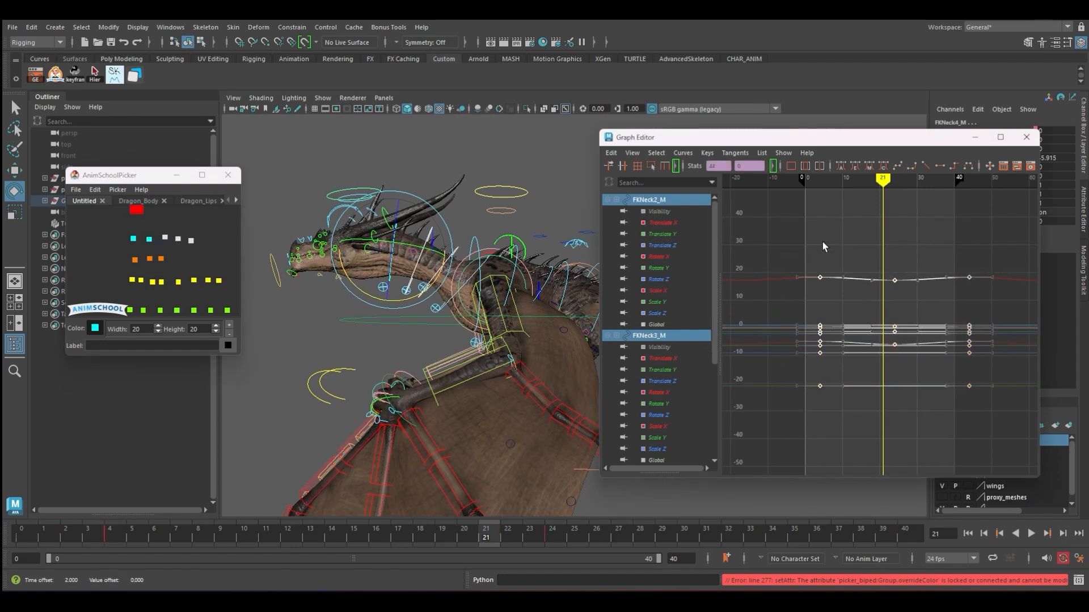
{"action": "left_click_drag", "start_coordinate": [208, 248], "coordinate": [208, 248]}
{"action": "left_click_drag", "start_coordinate": [771, 253], "coordinate": [997, 392]}
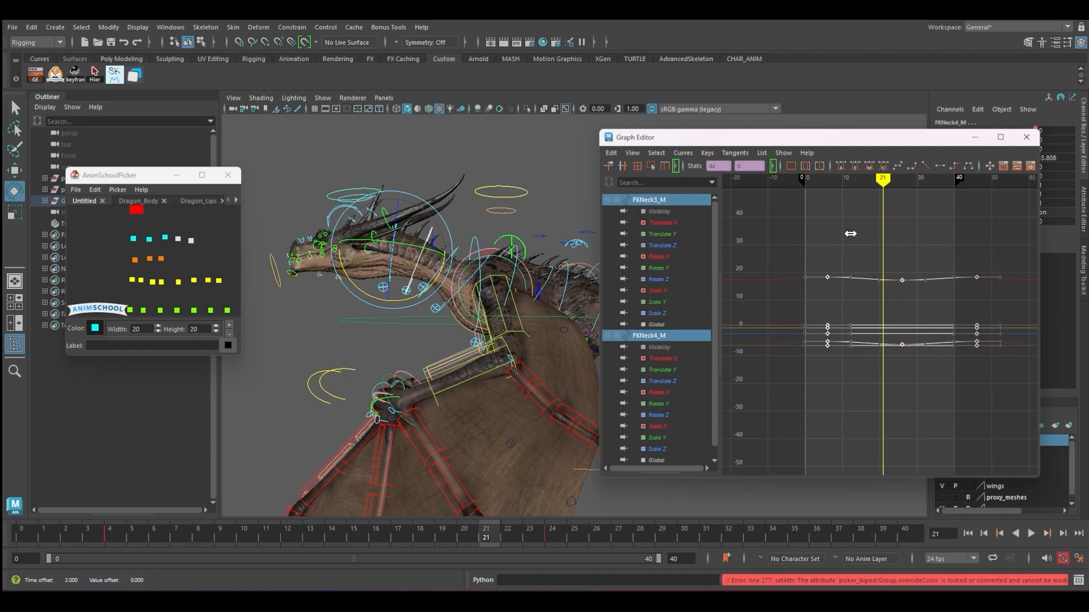
{"action": "left_click_drag", "start_coordinate": [205, 254], "coordinate": [205, 254]}
{"action": "left_click_drag", "start_coordinate": [810, 282], "coordinate": [1056, 442]}
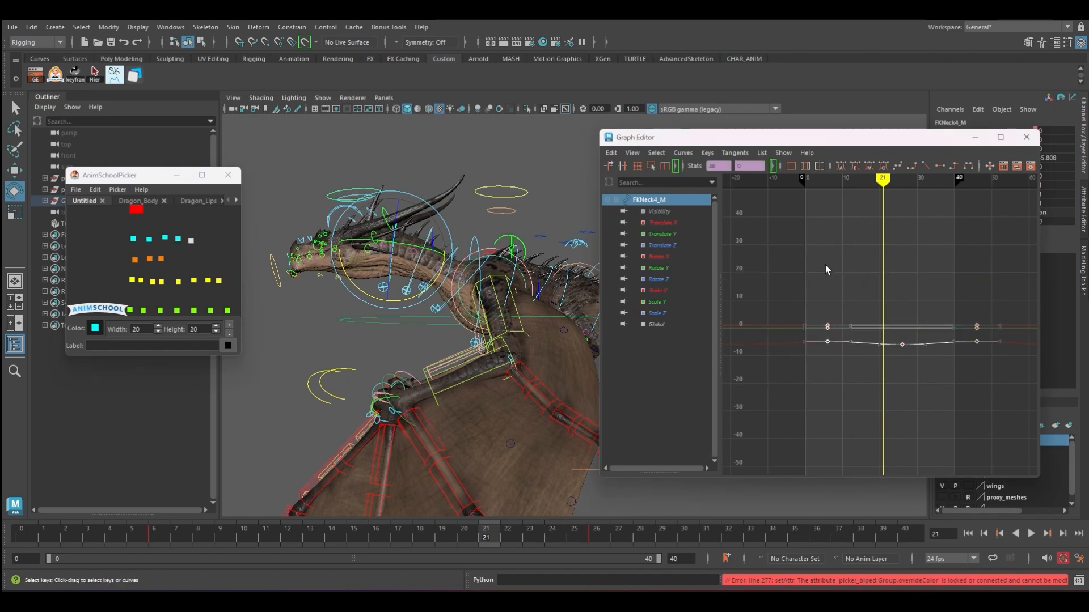
{"action": "key", "text": "alt+v"}
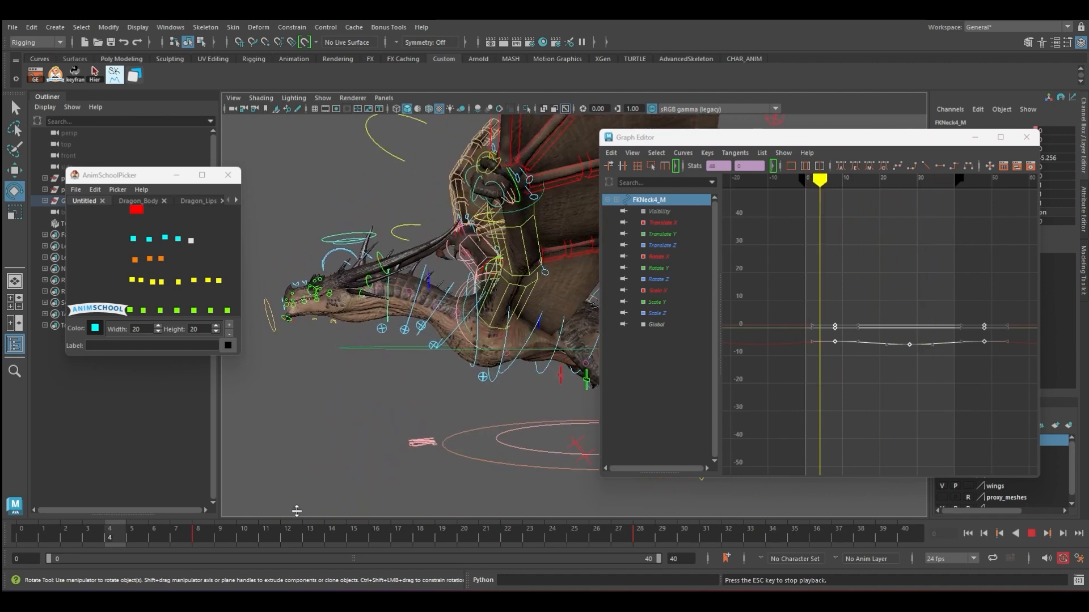
{"action": "key", "text": "Escape"}
Isolate the Rotate X curves of FKChest_M and the four neck controls in the Graph Editor.
{"action": "left_click_drag", "start_coordinate": [114, 221], "coordinate": [205, 248]}
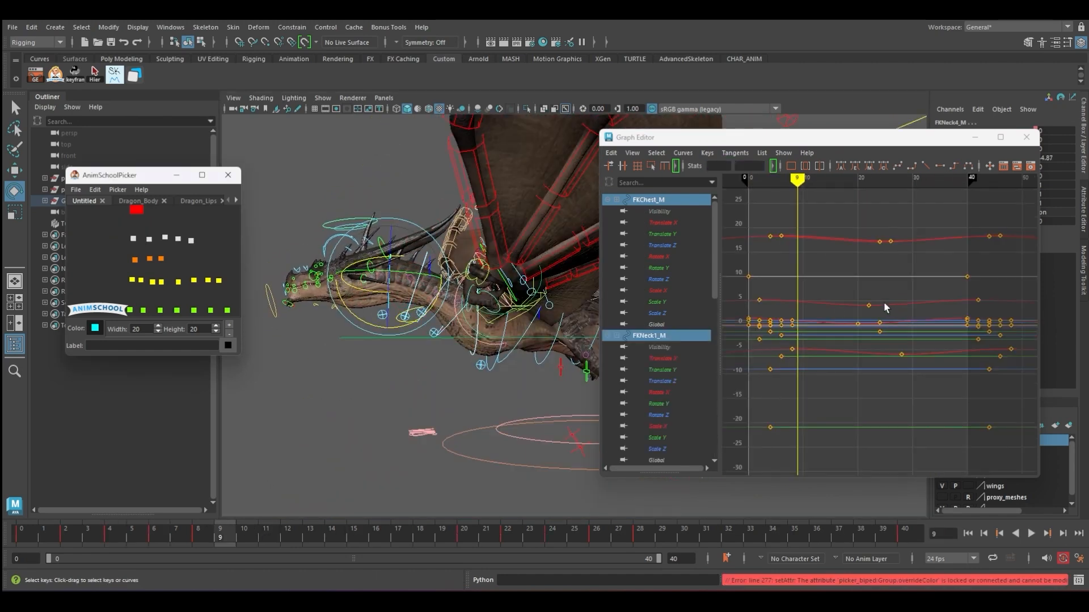
{"action": "scroll", "coordinate": [906, 308], "scroll_direction": "down", "scroll_amount": 2}
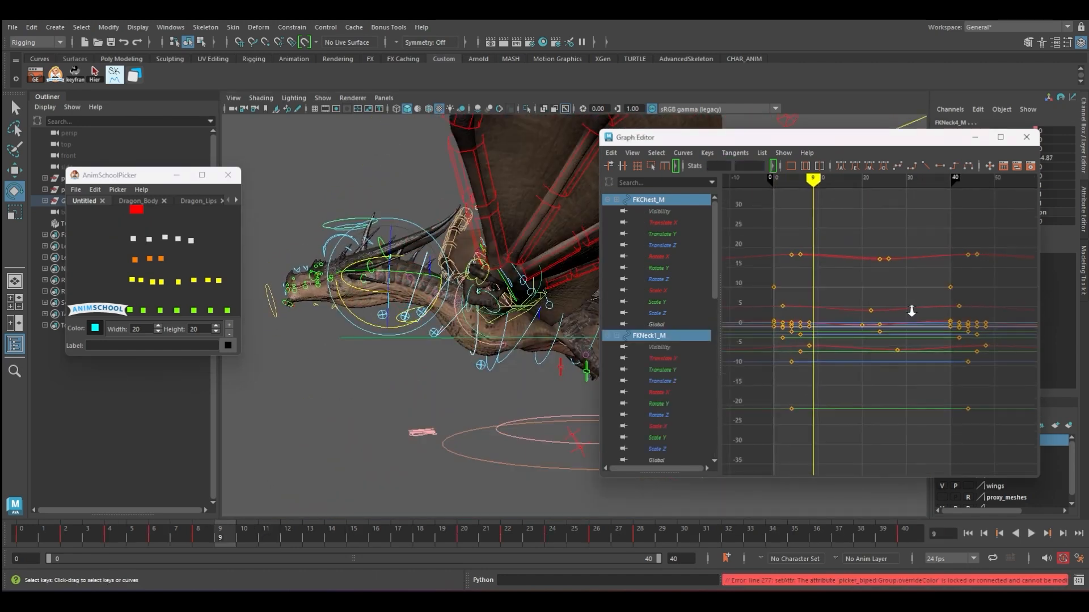
{"action": "left_click", "coordinate": [664, 256]}
{"action": "left_click", "coordinate": [663, 392], "text": "ctrl"}
{"action": "scroll", "coordinate": [672, 400], "scroll_direction": "down", "scroll_amount": 5}
{"action": "left_click", "coordinate": [662, 347], "text": "ctrl"}
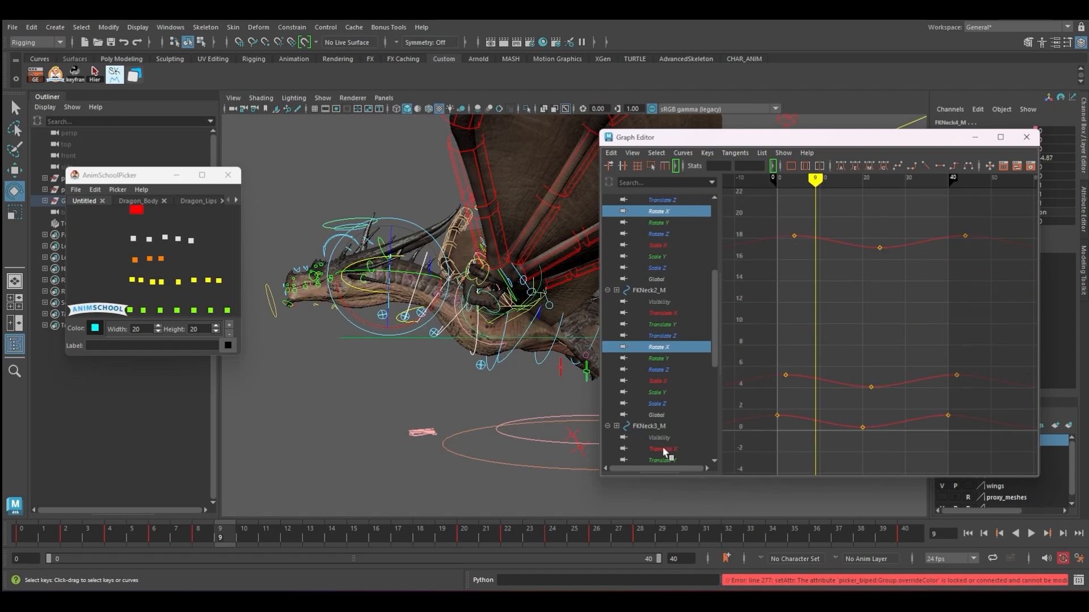
{"action": "scroll", "coordinate": [666, 304], "scroll_direction": "down", "scroll_amount": 5}
{"action": "scroll", "coordinate": [663, 442], "scroll_direction": "down", "scroll_amount": 2}
Scale up the amplitude of the FKNeck2_M and FKNeck3_M Rotate X curves to a peak of about 18.8 and play back the flight.
{"action": "left_click_drag", "start_coordinate": [855, 216], "coordinate": [872, 264]}
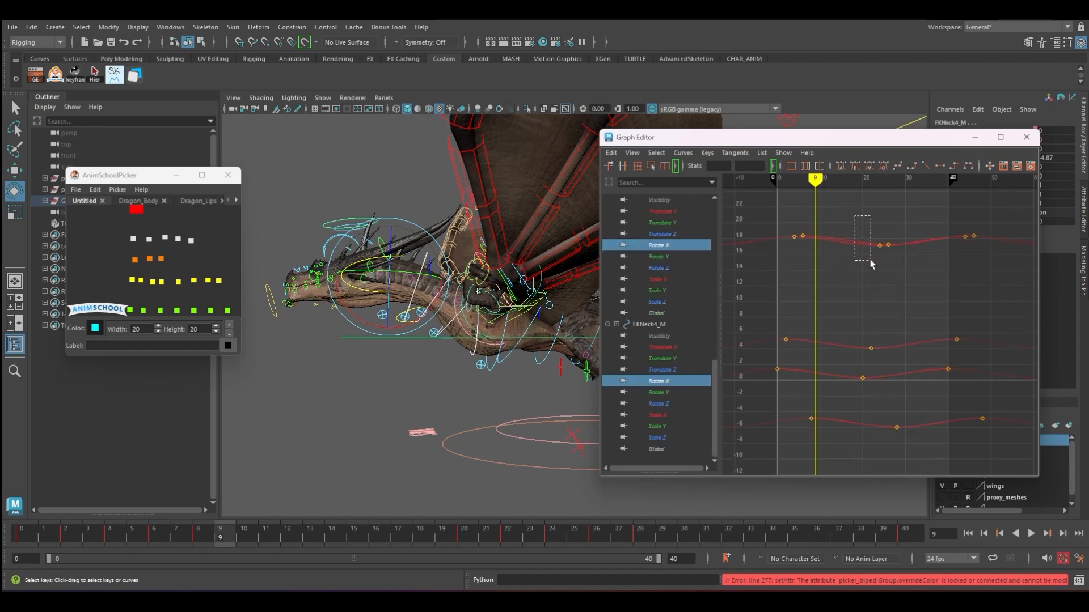
{"action": "left_click_drag", "start_coordinate": [909, 302], "coordinate": [909, 302]}
{"action": "key", "text": "f"}
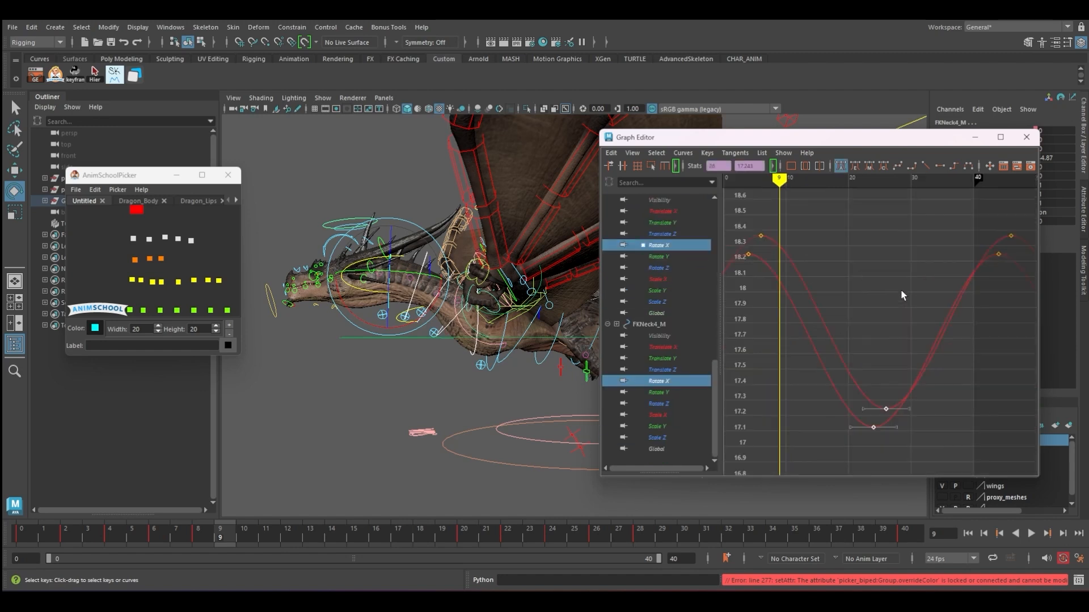
{"action": "left_click", "coordinate": [900, 343]}
{"action": "scroll", "coordinate": [901, 346], "scroll_direction": "down", "scroll_amount": 6}
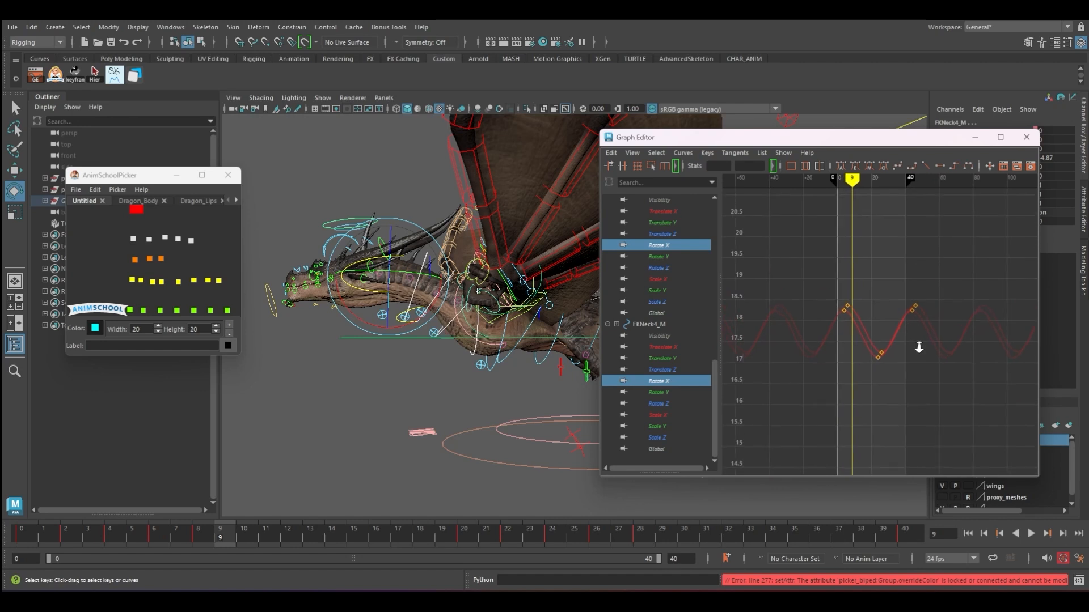
{"action": "left_click_drag", "start_coordinate": [868, 345], "coordinate": [892, 378]}
{"action": "middle_click_drag", "start_coordinate": [894, 372], "coordinate": [906, 355], "text": "alt"}
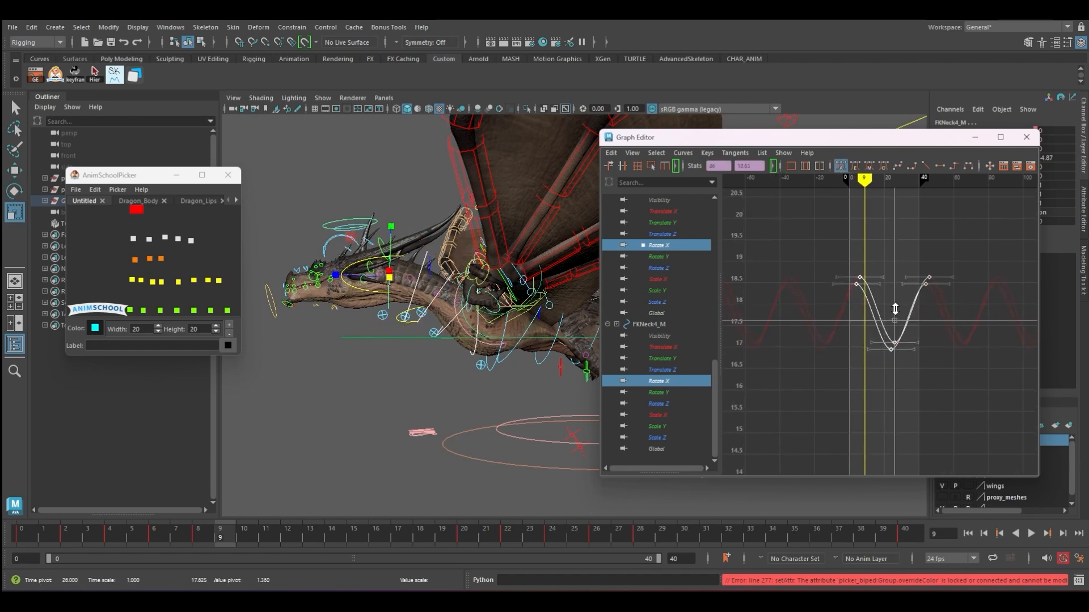
{"action": "key", "text": "alt+v"}
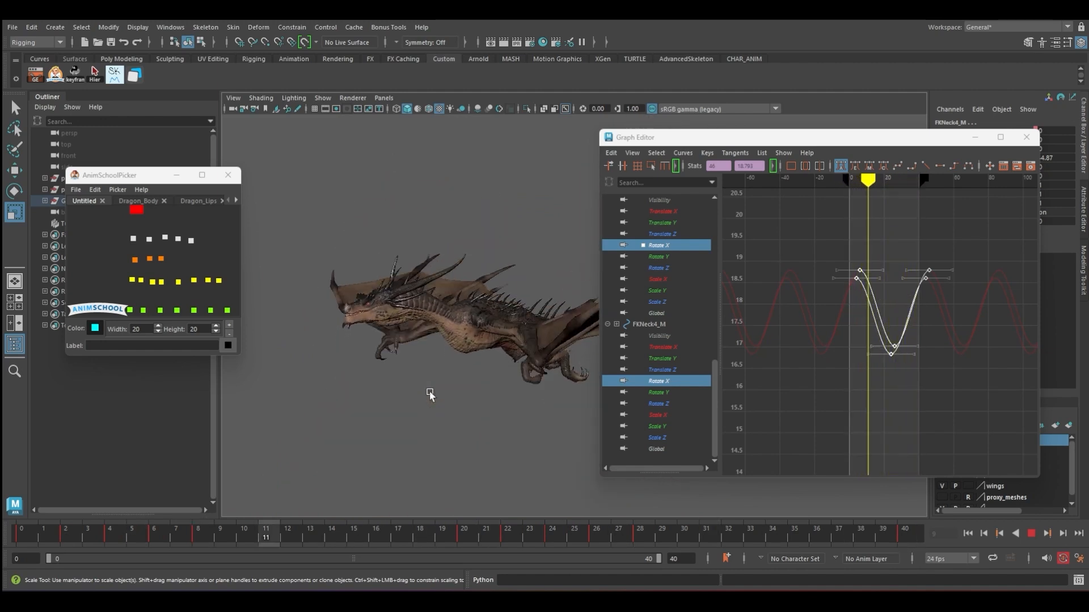
{"action": "key", "text": "alt+v"}
Scale the FKNeck2_M and FKNeck3_M Rotate X curves further to a peak of about 21.3 and check the playback.
{"action": "left_click", "coordinate": [883, 322]}
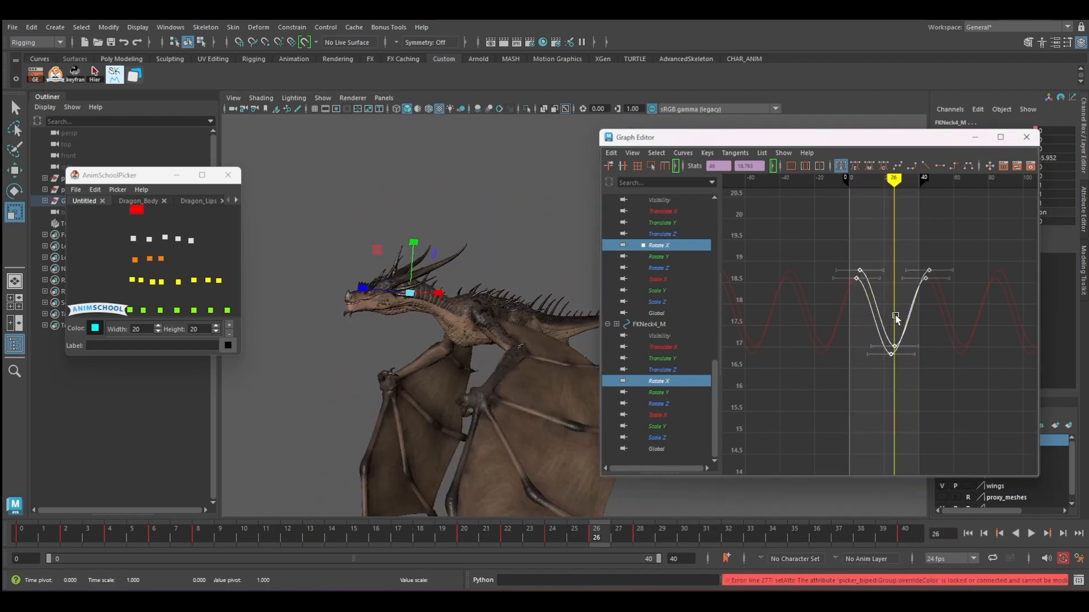
{"action": "middle_click_drag", "start_coordinate": [895, 299], "coordinate": [895, 251]}
{"action": "key", "text": "alt+v"}
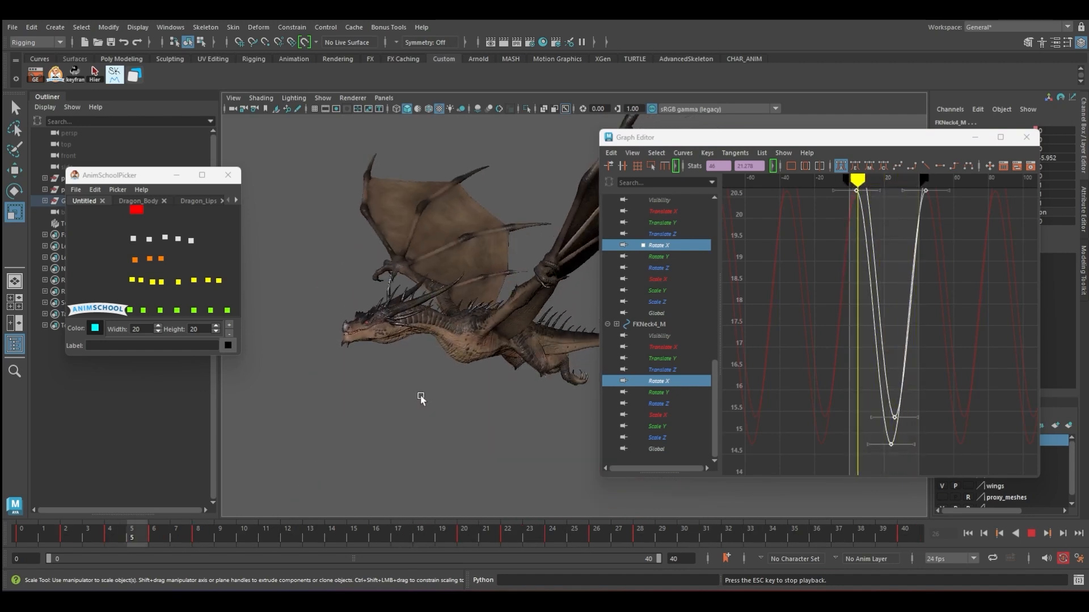
{"action": "key", "text": "Escape"}
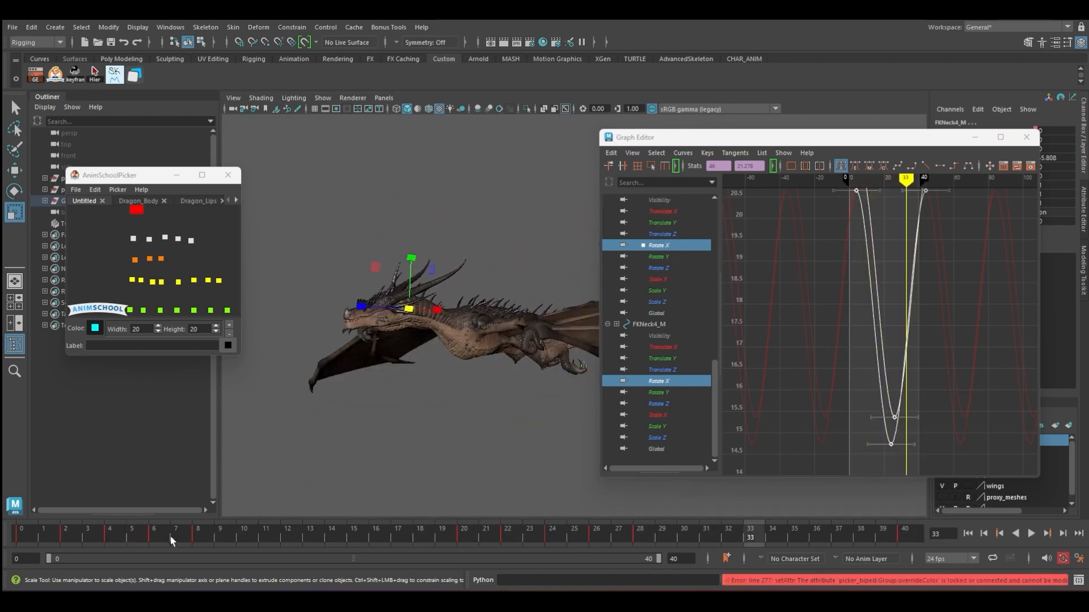
Raise the FKNeck2_M and FKNeck3_M Rotate X curves by about 8 degrees, review the playback and reduce their amplitude.
{"action": "left_click_drag", "start_coordinate": [170, 542], "coordinate": [596, 527]}
{"action": "right_click_drag", "start_coordinate": [958, 312], "coordinate": [907, 312], "text": "alt"}
{"action": "key", "text": "w"}
{"action": "left_click", "coordinate": [843, 327]}
{"action": "left_click_drag", "start_coordinate": [824, 263], "coordinate": [941, 383]}
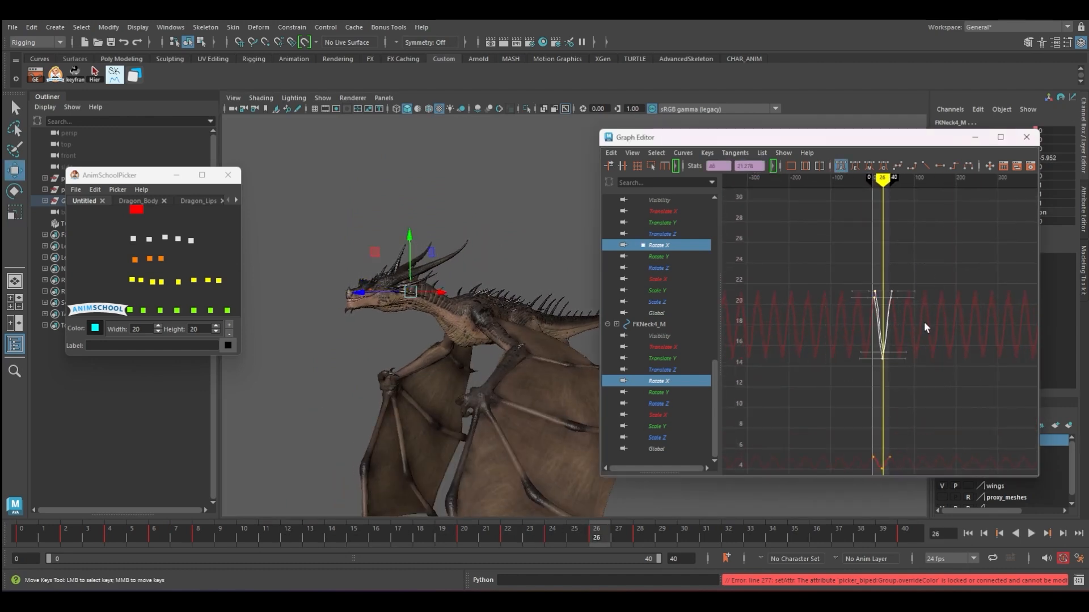
{"action": "middle_click_drag", "start_coordinate": [924, 322], "coordinate": [930, 241], "text": "shift"}
{"action": "key", "text": "alt+v"}
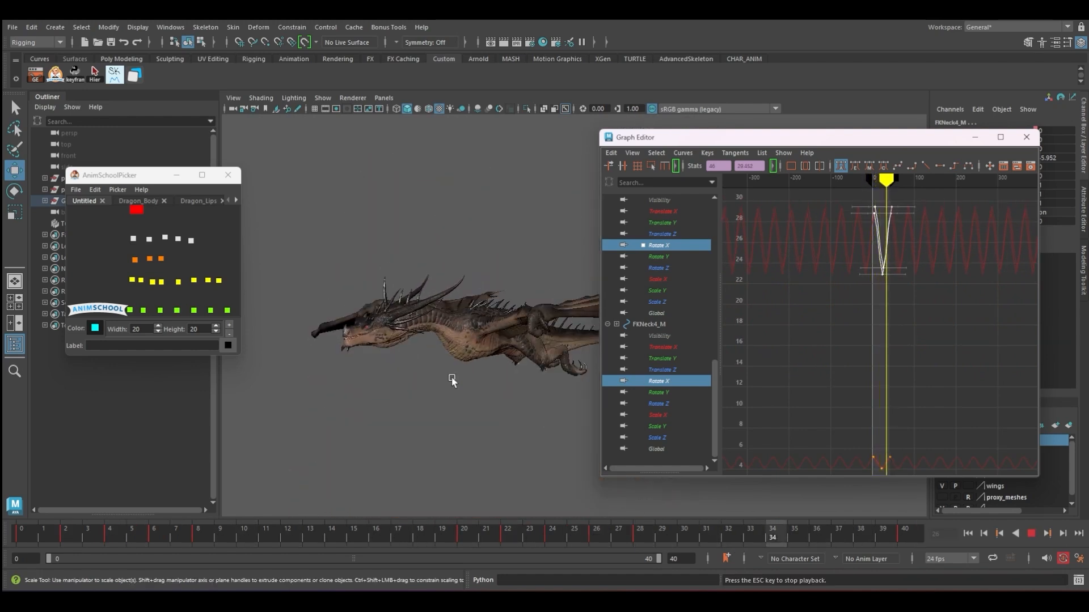
{"action": "key", "text": "Escape"}
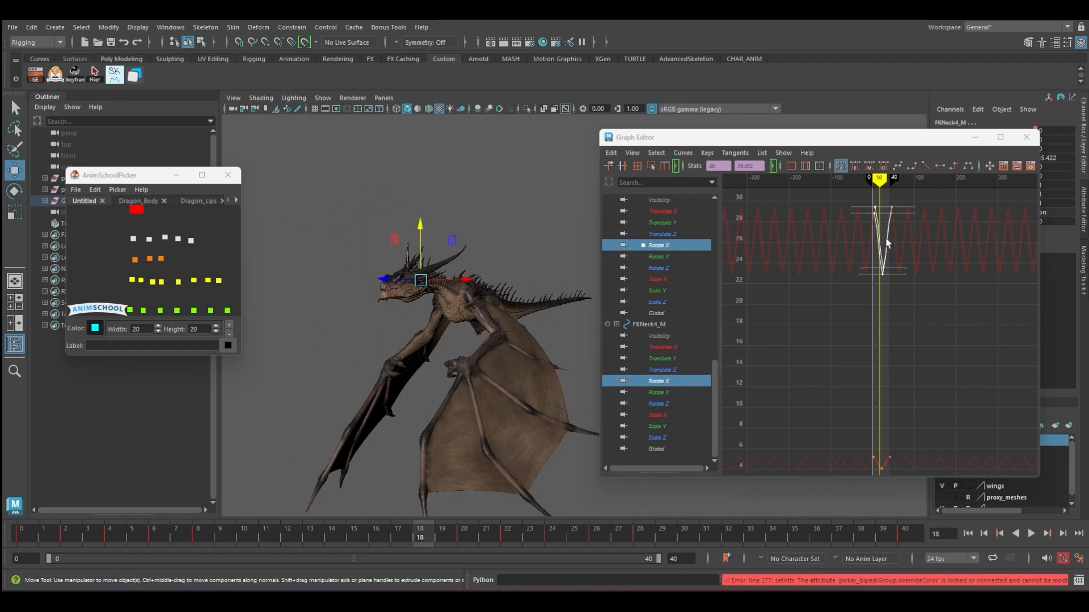
{"action": "key", "text": "r"}
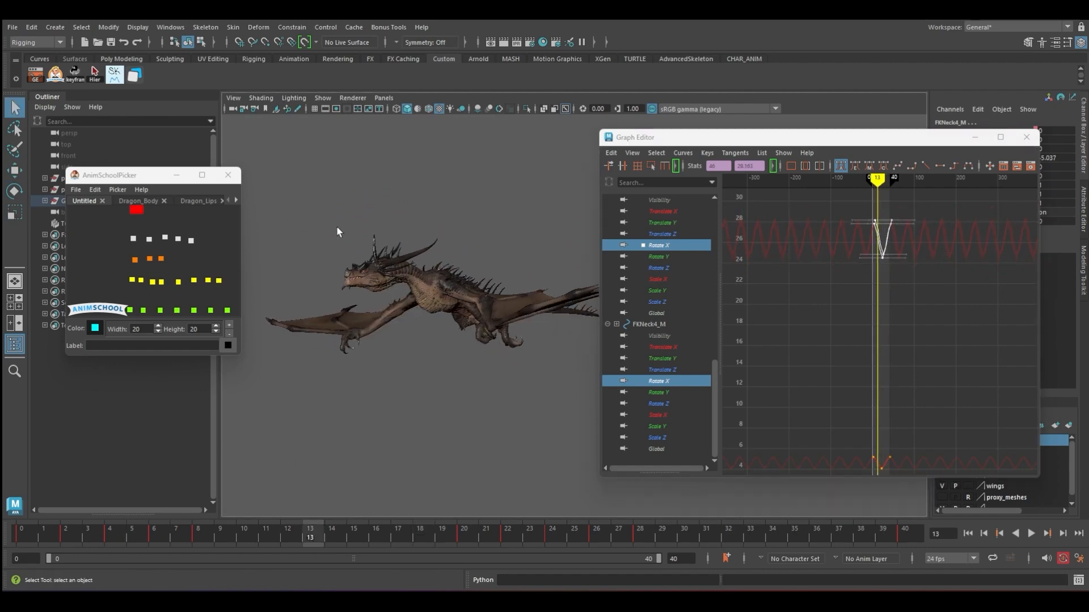
Show the rig controls again and delete FKHead_M's keys between frames 0 and 40.
{"action": "left_click", "coordinate": [366, 260]}
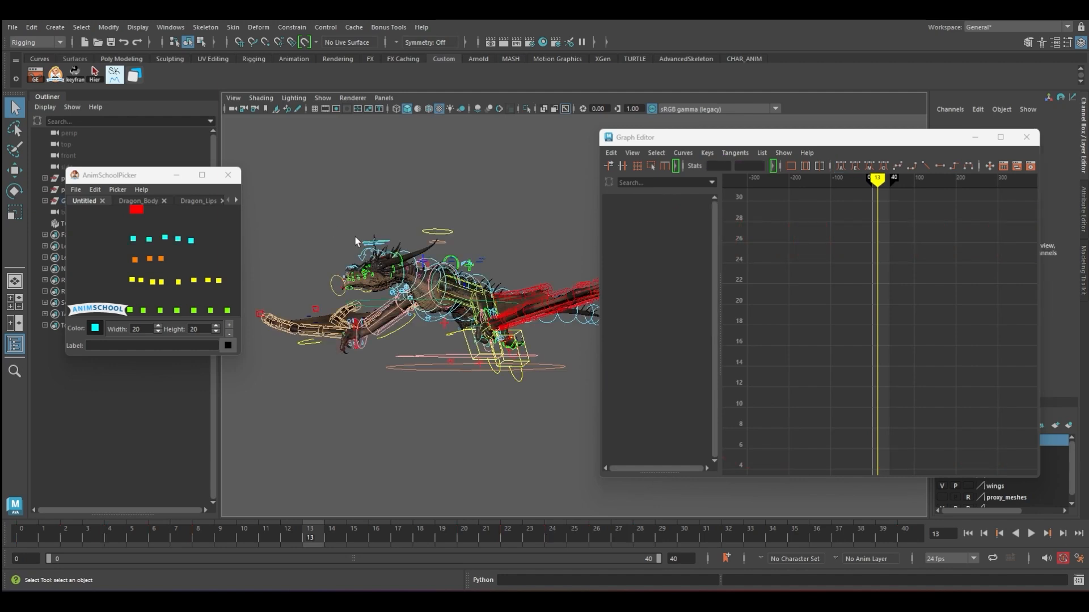
{"action": "left_click", "coordinate": [366, 246]}
{"action": "key", "text": "e"}
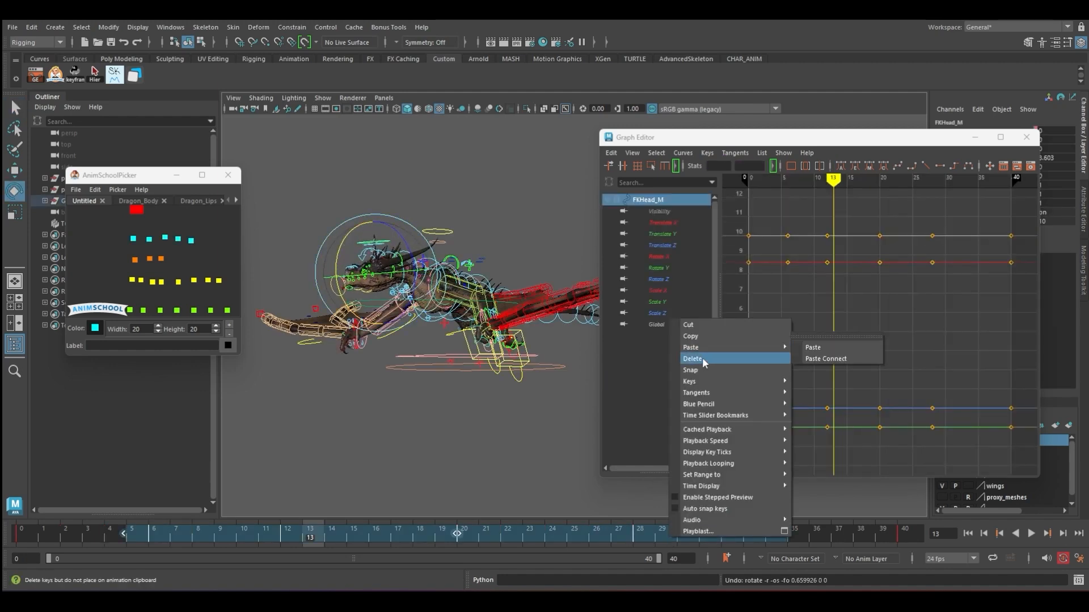
{"action": "left_click", "coordinate": [703, 359]}
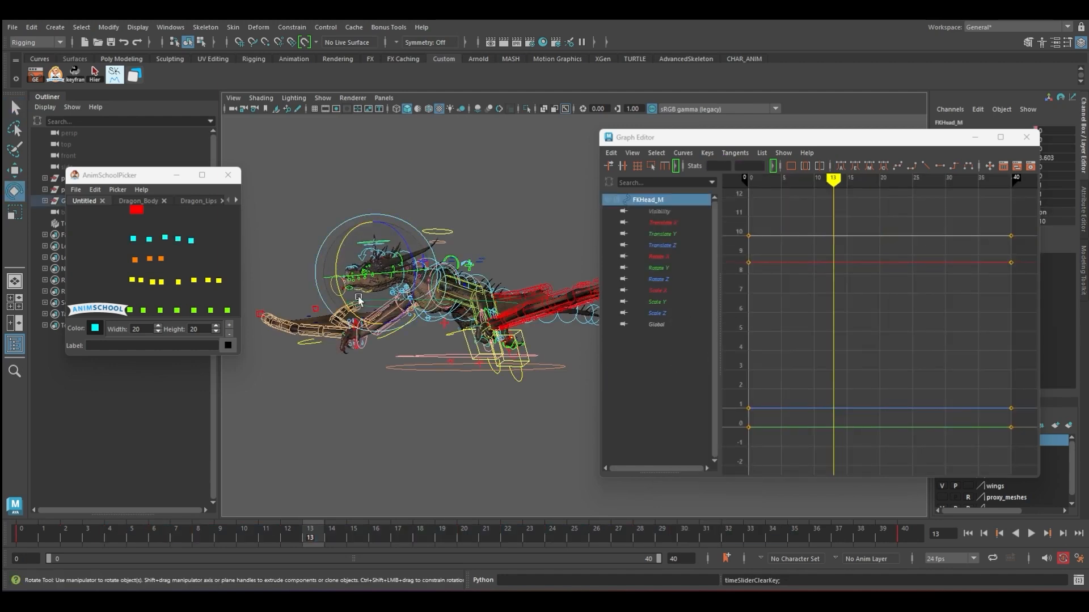
Set FKHead_M's Rotate X curve, with its dip at frame 20, to cycle before and after the keyed range.
{"action": "right_click_drag", "start_coordinate": [397, 290], "coordinate": [392, 329], "text": "alt"}
{"action": "left_click_drag", "start_coordinate": [392, 329], "coordinate": [408, 418], "text": "alt"}
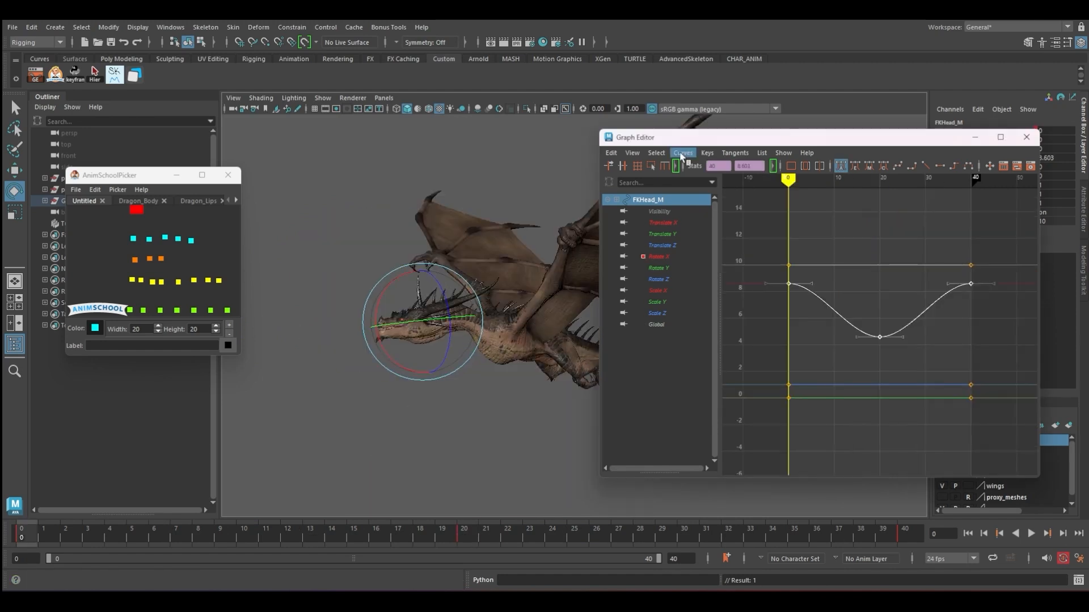
{"action": "left_click", "coordinate": [683, 152]}
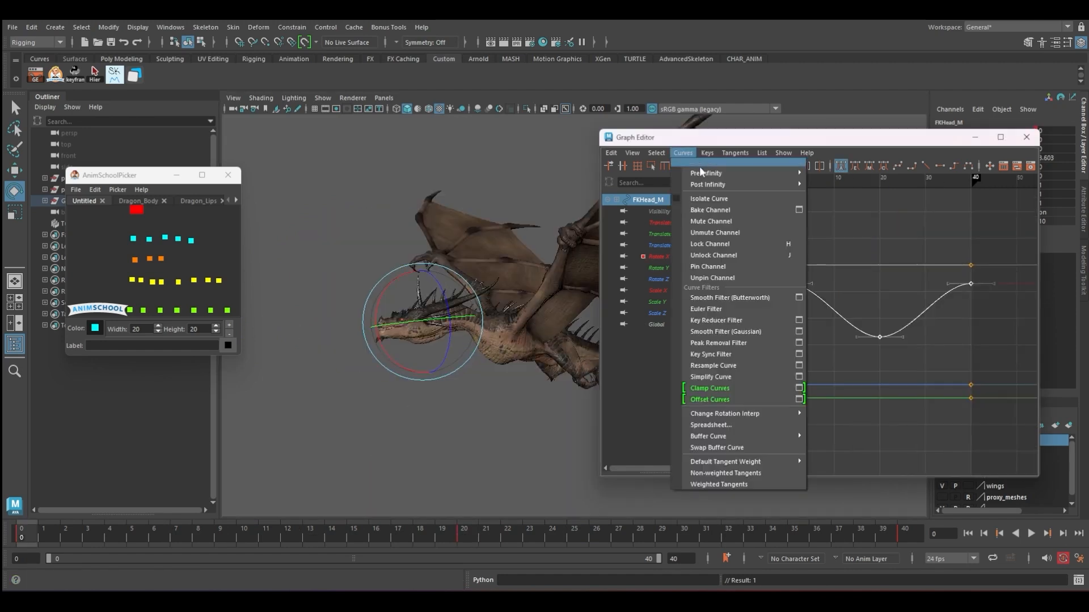
{"action": "mouse_move", "coordinate": [738, 169]}
{"action": "left_click", "coordinate": [859, 172]}
{"action": "left_click", "coordinate": [691, 155]}
{"action": "left_click", "coordinate": [856, 185]}
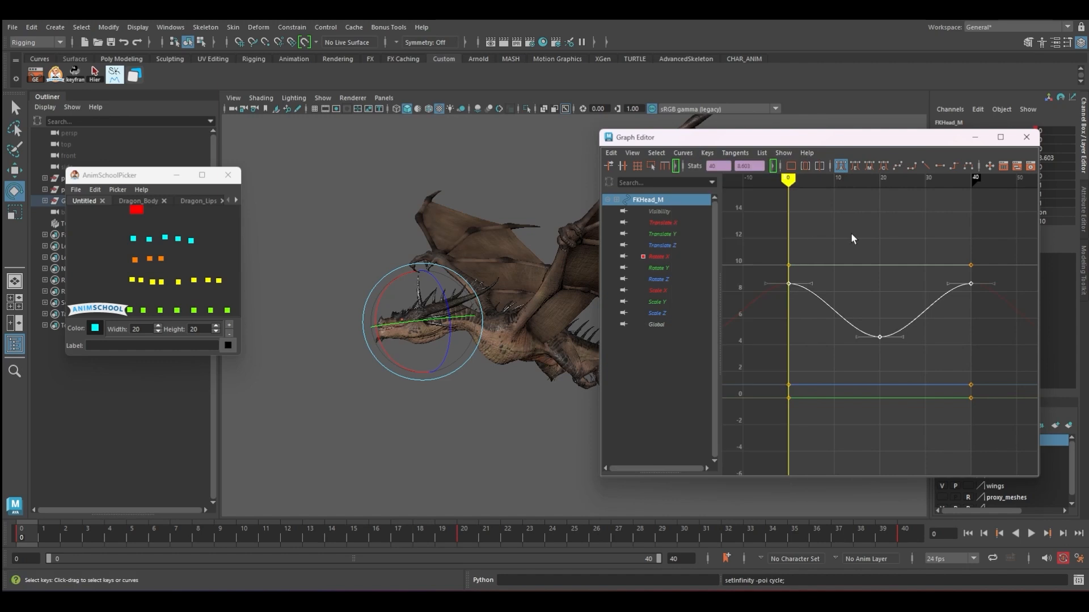
Offset all FKHead_M curves later in time by 13 frames, checking the head's overlap in playback.
{"action": "left_click_drag", "start_coordinate": [815, 441], "coordinate": [815, 441]}
{"action": "middle_click_drag", "start_coordinate": [853, 291], "coordinate": [868, 294], "text": "shift"}
{"action": "key", "text": "alt+v"}
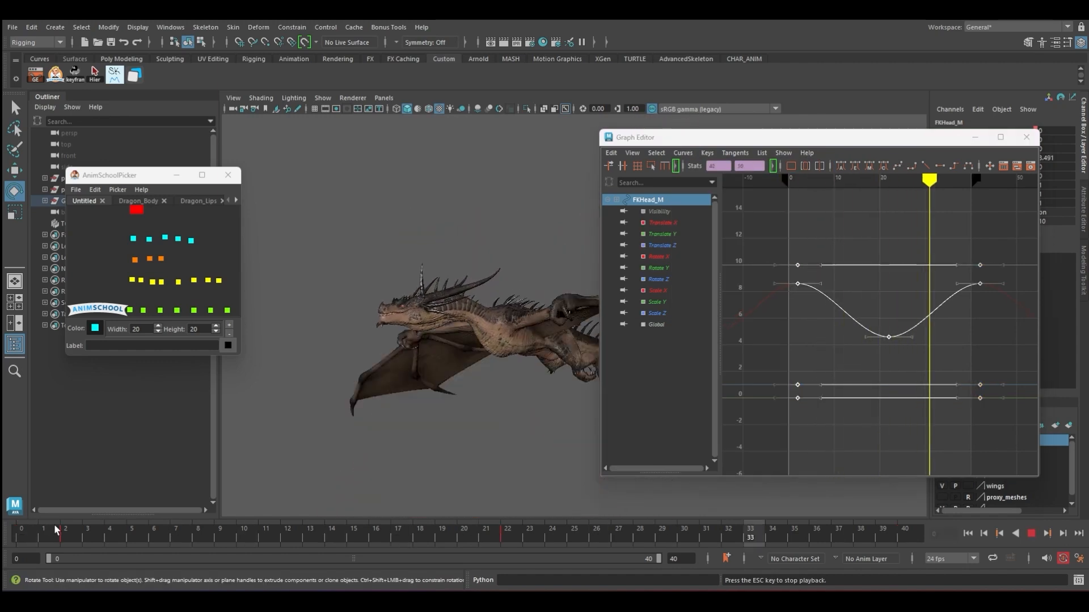
{"action": "key", "text": "alt+v"}
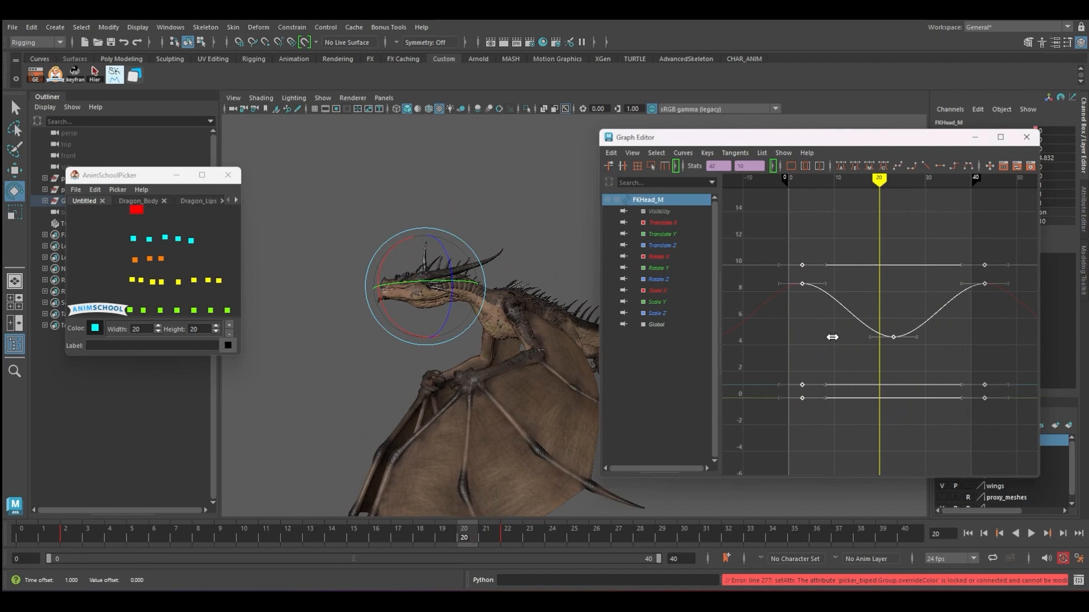
{"action": "key", "text": "alt+v"}
{"action": "middle_click_drag", "start_coordinate": [832, 337], "coordinate": [832, 320], "text": "shift"}
{"action": "key", "text": "alt+v"}
{"action": "key", "text": "alt+v"}
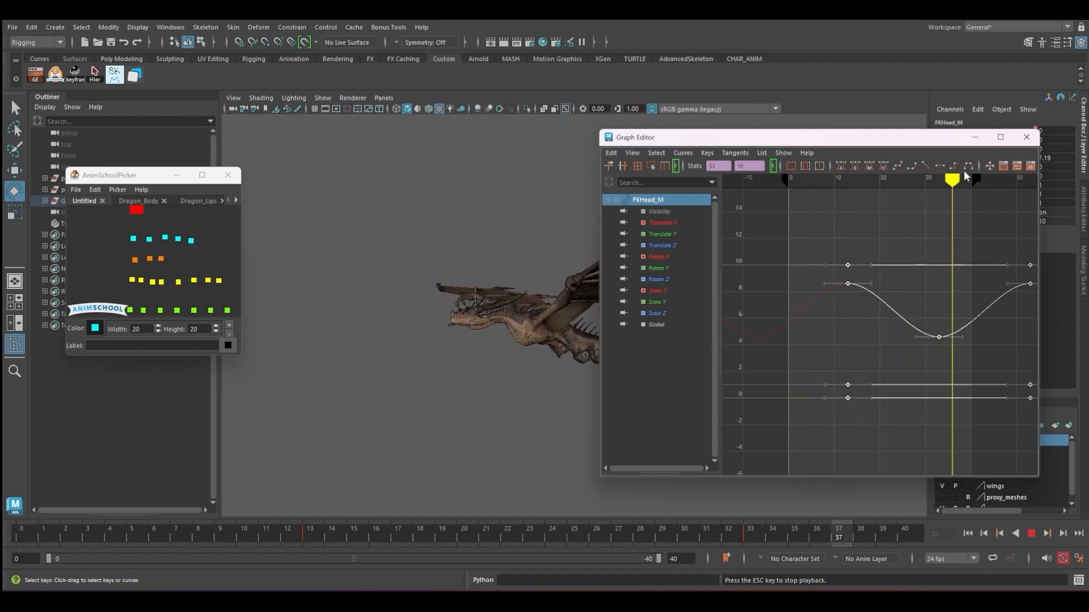
{"action": "key", "text": "alt+v"}
Review the full dragon flight with the Graph Editor closed and nothing selected, and save the scene.
{"action": "left_click", "coordinate": [1026, 138]}
{"action": "left_click", "coordinate": [778, 247]}
{"action": "key", "text": "alt+v"}
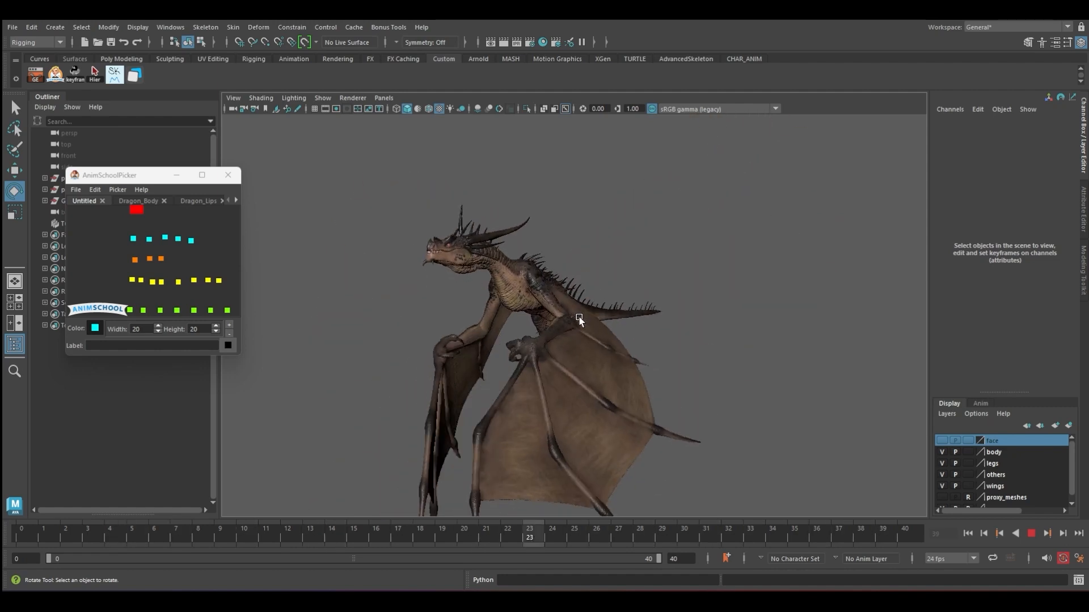
{"action": "key", "text": "alt+v"}
{"action": "key", "text": "q"}
{"action": "key", "text": "ctrl+s"}
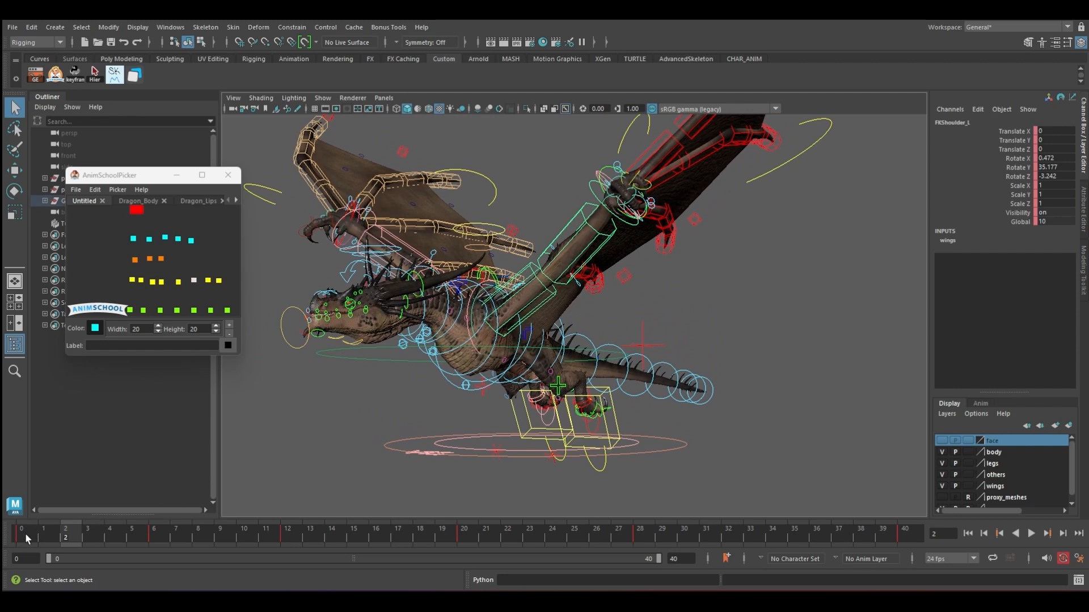
Return to frame 0, review the wing flap and select the row of FK wing controls in the picker.
{"action": "left_click", "coordinate": [25, 535]}
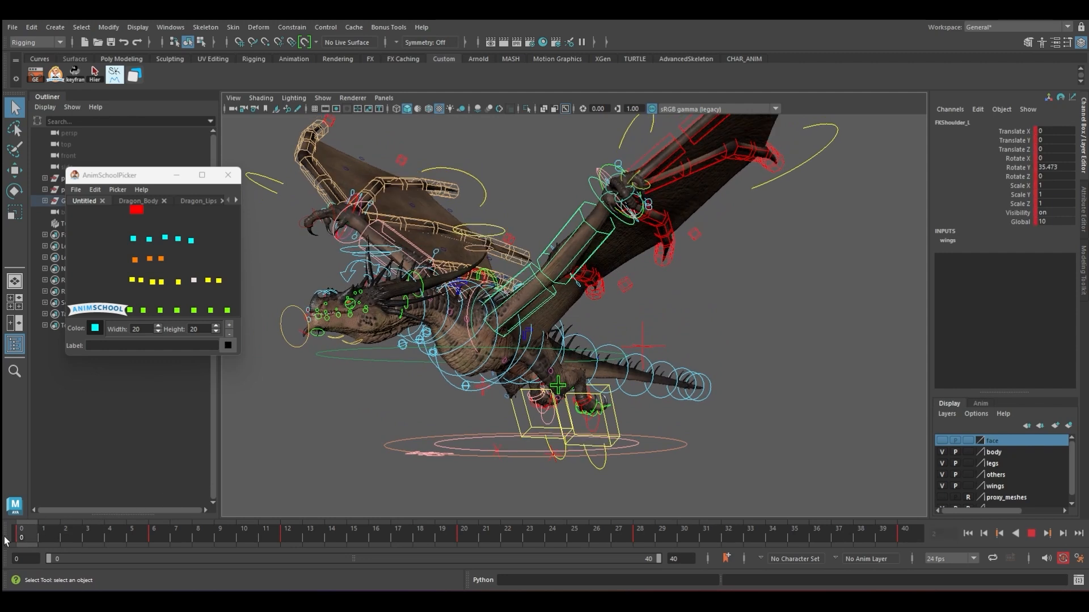
{"action": "scroll", "coordinate": [297, 501], "scroll_direction": "down", "scroll_amount": 3}
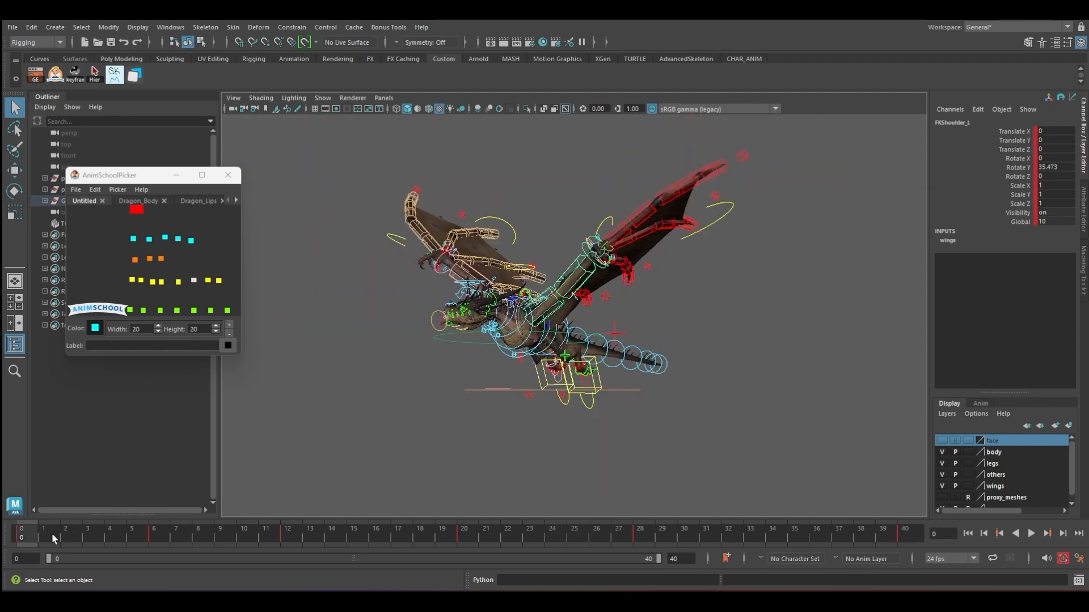
{"action": "key", "text": "alt+v"}
{"action": "key", "text": "alt+v"}
{"action": "left_click_drag", "start_coordinate": [585, 292], "coordinate": [592, 290], "text": "alt"}
{"action": "left_click_drag", "start_coordinate": [602, 290], "coordinate": [596, 276]}
{"action": "key", "text": "q"}
{"action": "middle_click_drag", "start_coordinate": [126, 275], "coordinate": [121, 260], "text": "alt"}
{"action": "left_click_drag", "start_coordinate": [117, 261], "coordinate": [237, 275]}
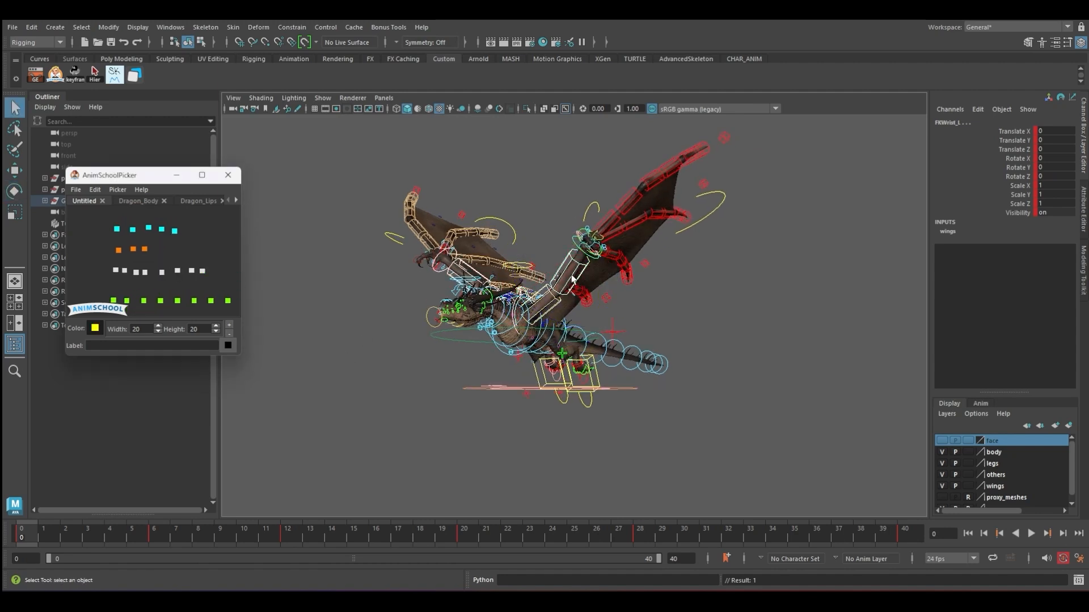
Rotate FKShoulder_L and FKWrist_L at frame 0 to refine the raised left wing pose.
{"action": "left_click", "coordinate": [123, 278]}
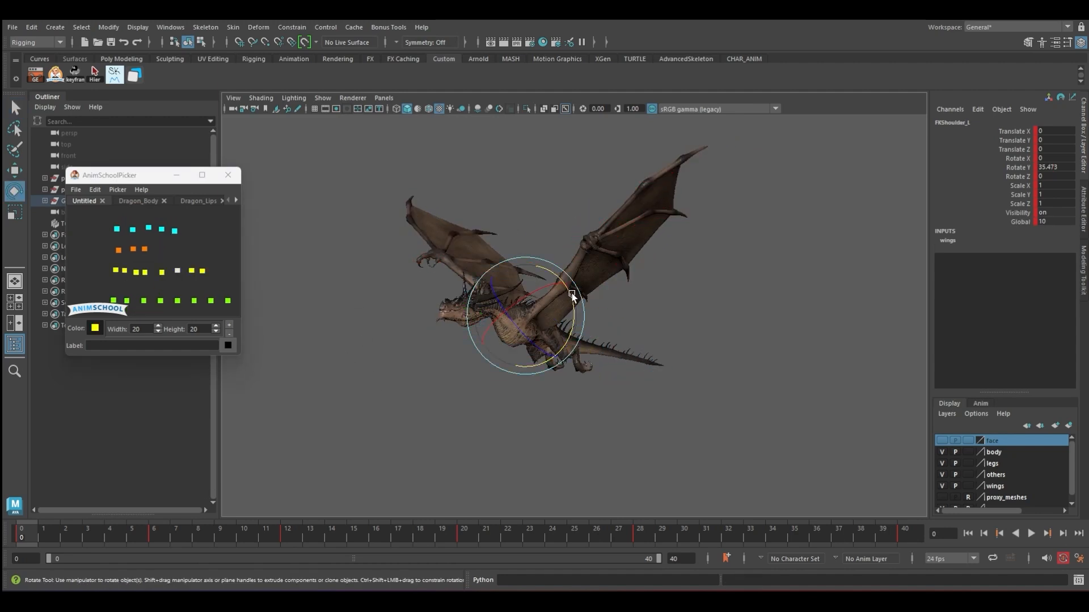
{"action": "left_click_drag", "start_coordinate": [572, 295], "coordinate": [569, 291]}
{"action": "key", "text": "e"}
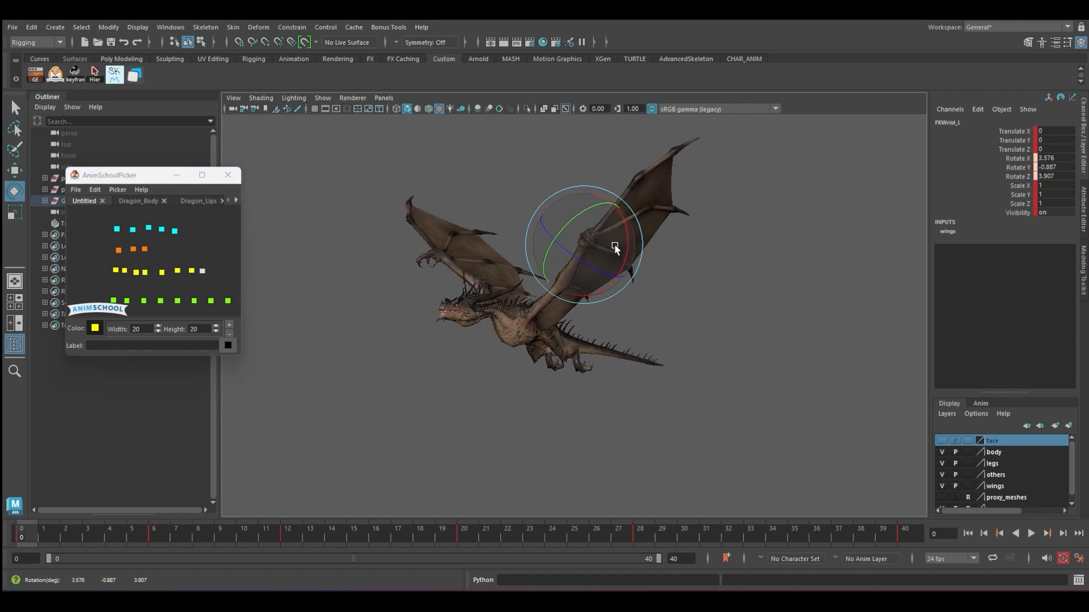
{"action": "left_click_drag", "start_coordinate": [620, 242], "coordinate": [620, 248]}
Adjust the Pinky Curl, Index Curl and Thumb Curl of FingersSDK_L at frame 0.
{"action": "left_click", "coordinate": [586, 203]}
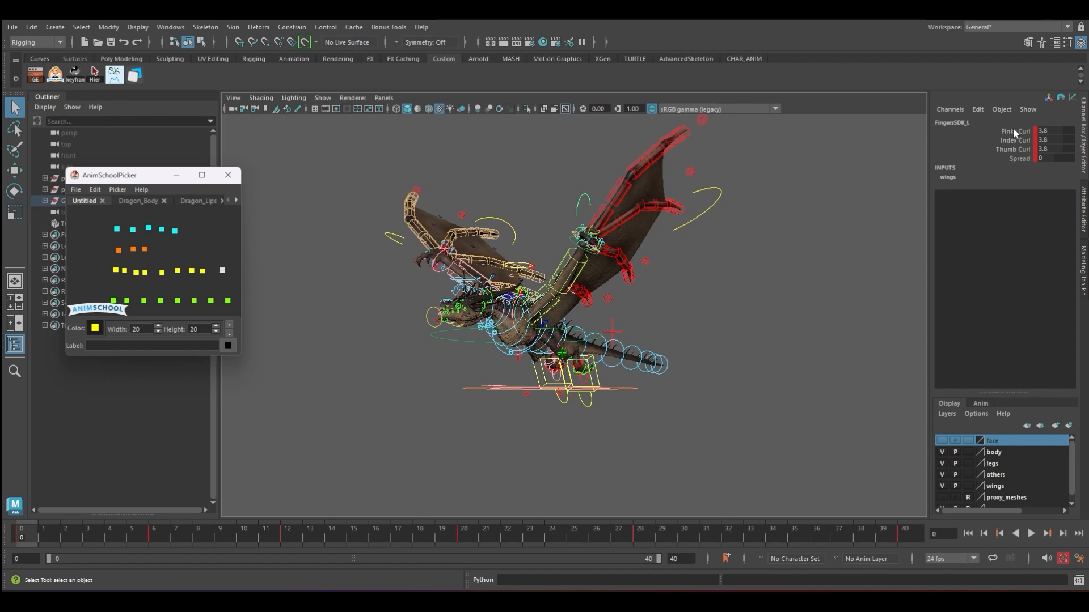
{"action": "left_click_drag", "start_coordinate": [1014, 132], "coordinate": [1016, 149]}
{"action": "middle_click_drag", "start_coordinate": [712, 267], "coordinate": [696, 258]}
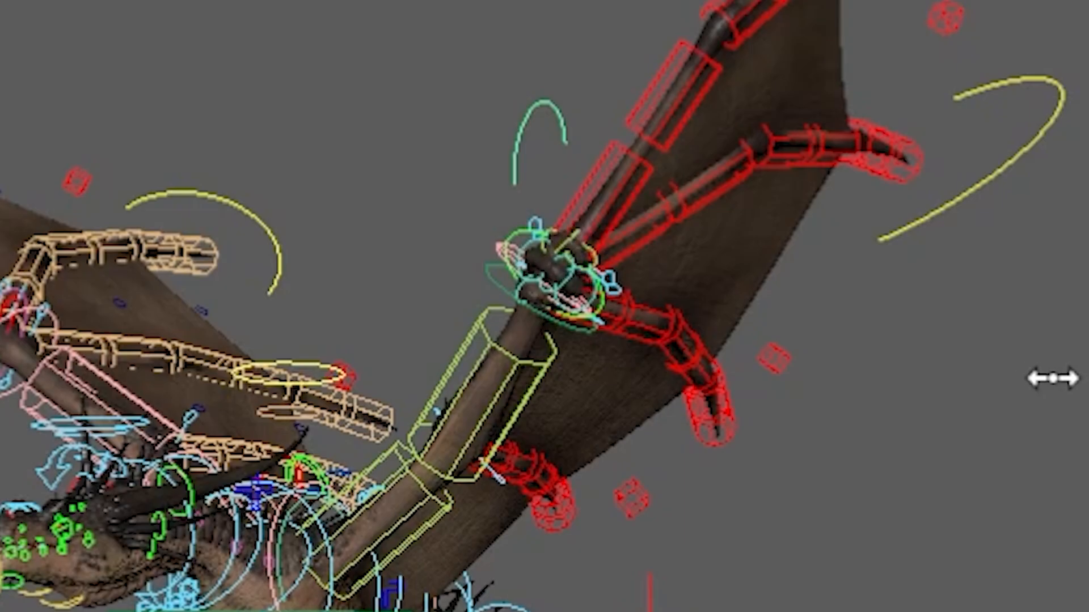
{"action": "middle_click_drag", "start_coordinate": [973, 344], "coordinate": [990, 345]}
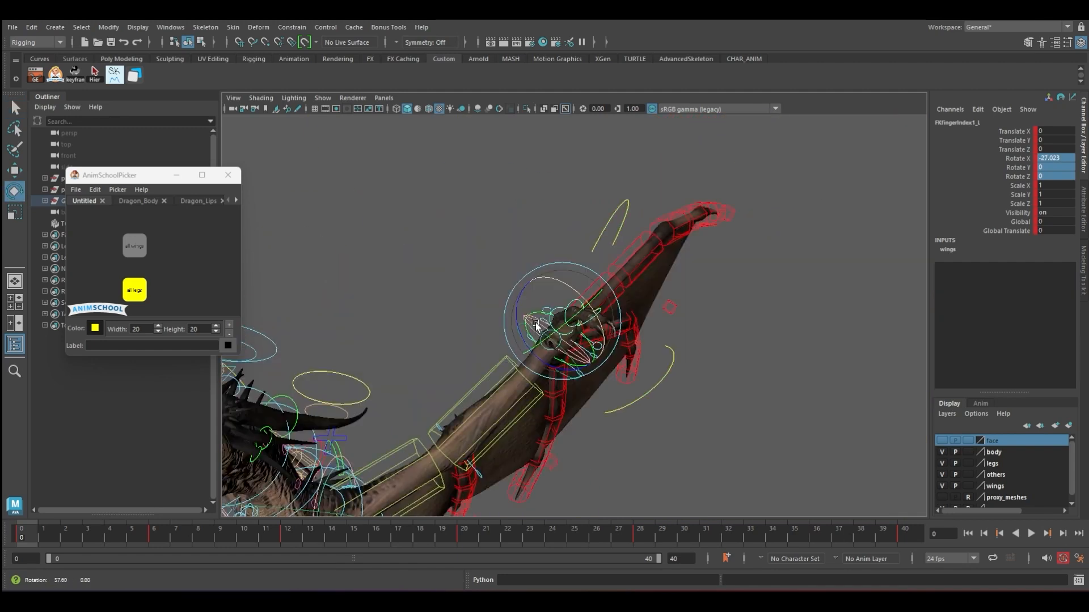
Refine the left wing's finger pose at frame 0 using FKfingerIndex1_L and FKfingerPinky1_L.
{"action": "key", "text": "q"}
{"action": "left_click_drag", "start_coordinate": [535, 322], "coordinate": [535, 352], "text": "alt"}
{"action": "scroll", "coordinate": [561, 334], "scroll_direction": "down", "scroll_amount": 5}
{"action": "key", "text": "e"}
{"action": "scroll", "coordinate": [573, 340], "scroll_direction": "up", "scroll_amount": 5}
{"action": "key", "text": "q"}
{"action": "scroll", "coordinate": [535, 352], "scroll_direction": "down", "scroll_amount": 5}
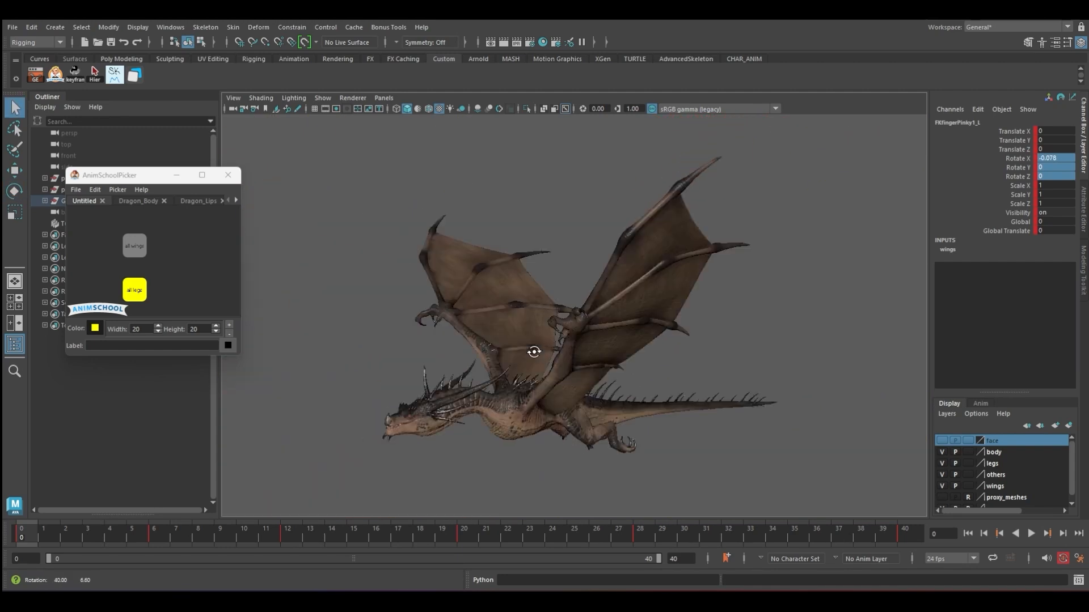
{"action": "scroll", "coordinate": [535, 352], "scroll_direction": "up", "scroll_amount": 5}
Rotate FKfingerPinky3_R to about -60 degrees in X at frame 0.
{"action": "middle_click_drag", "start_coordinate": [423, 359], "coordinate": [538, 337], "text": "alt"}
{"action": "left_click", "coordinate": [499, 323]}
{"action": "key", "text": "e"}
{"action": "left_click", "coordinate": [453, 286]}
{"action": "left_click", "coordinate": [462, 302]}
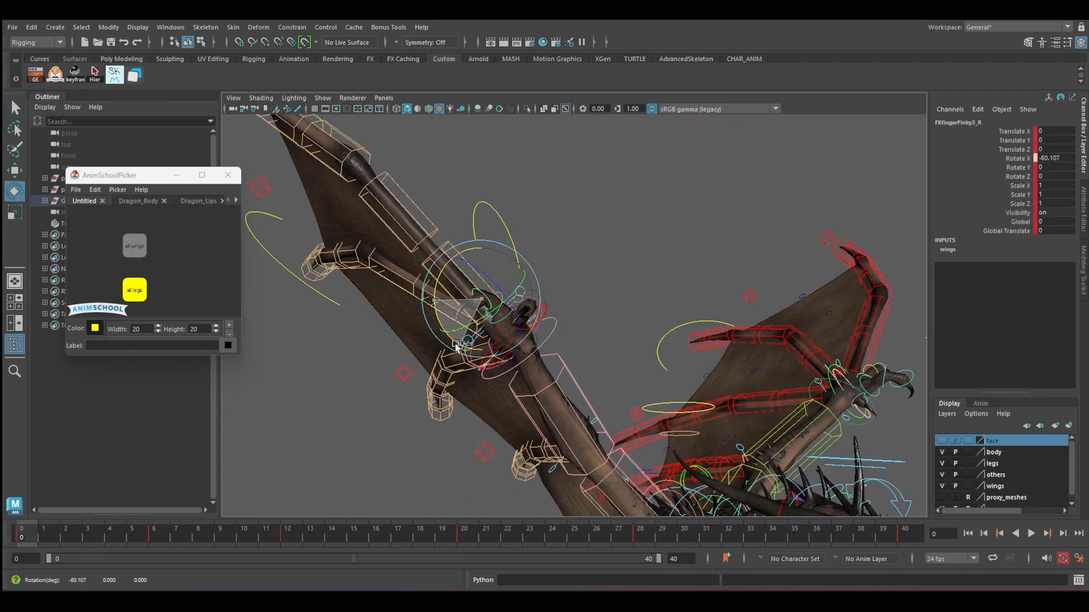
Pose the remaining finger controls of the right wing's hand at frame 0.
{"action": "left_click", "coordinate": [486, 311]}
{"action": "left_click", "coordinate": [484, 291]}
{"action": "mouse_move", "coordinate": [486, 312]}
{"action": "left_mouse_down", "text": "alt"}
{"action": "mouse_move", "coordinate": [491, 299]}
{"action": "mouse_move", "coordinate": [490, 323]}
{"action": "mouse_move", "coordinate": [518, 295]}
{"action": "mouse_move", "coordinate": [481, 301]}
{"action": "mouse_move", "coordinate": [477, 314]}
{"action": "left_mouse_up", "text": "alt"}
{"action": "left_click", "coordinate": [486, 291]}
{"action": "key", "text": "q"}
{"action": "key", "text": "e"}
{"action": "key", "text": "q"}
{"action": "left_click", "coordinate": [480, 301]}
{"action": "key", "text": "e"}
{"action": "key", "text": "q"}
{"action": "scroll", "coordinate": [470, 298], "scroll_direction": "down", "scroll_amount": 5}
{"action": "left_click", "coordinate": [462, 303]}
{"action": "left_click_drag", "start_coordinate": [452, 279], "coordinate": [504, 283]}
{"action": "key", "text": "alt+1"}
Rotate FKShoulder_R at frame 0 to about -7.8, 51.9 and 0.2 degrees in X, Y and Z.
{"action": "left_click_drag", "start_coordinate": [504, 284], "coordinate": [519, 309], "text": "alt"}
{"action": "left_click", "coordinate": [525, 330]}
{"action": "key", "text": "q"}
{"action": "left_click", "coordinate": [543, 352]}
{"action": "key", "text": "e"}
{"action": "left_click_drag", "start_coordinate": [519, 340], "coordinate": [544, 403]}
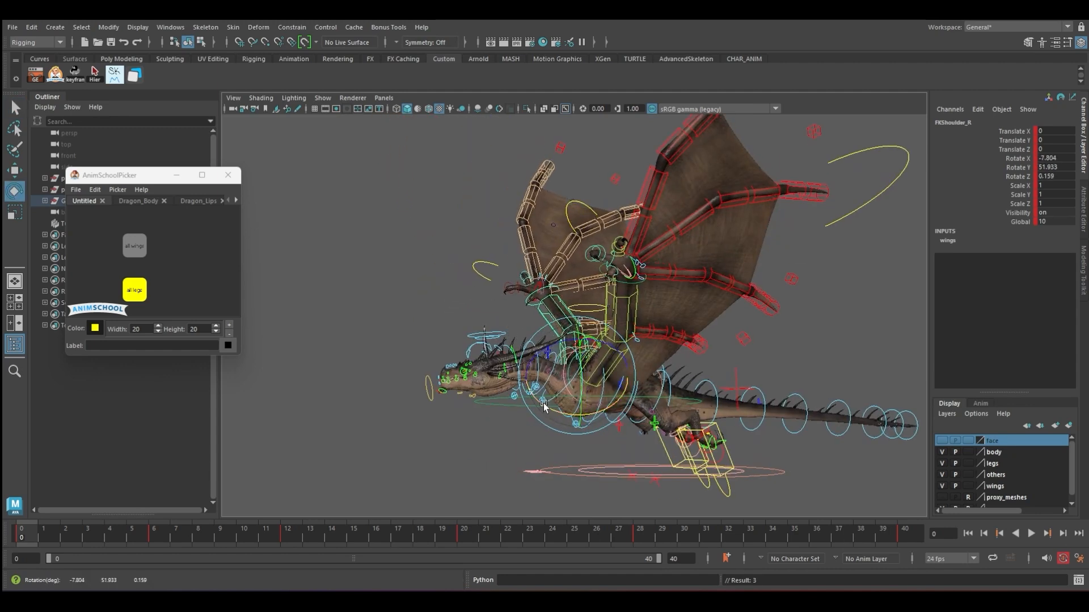
{"action": "key", "text": "q"}
Select all wing controls, key their frame 0 pose at frame 40 and play back the loop.
{"action": "left_click", "coordinate": [148, 304]}
{"action": "left_click", "coordinate": [145, 251]}
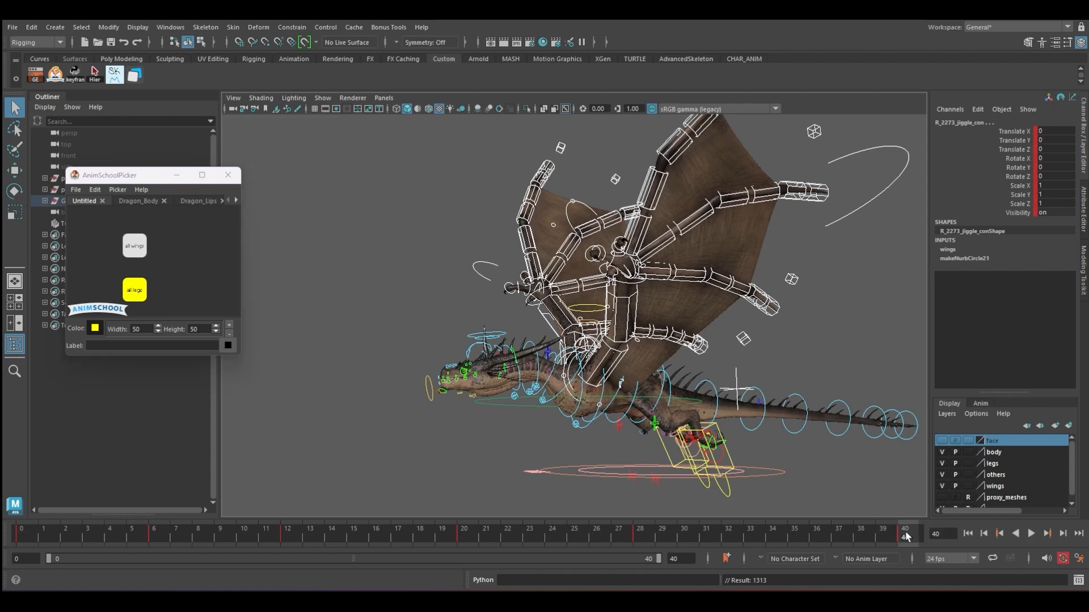
{"action": "left_click", "coordinate": [888, 533]}
{"action": "left_click_drag", "start_coordinate": [628, 529], "coordinate": [732, 529]}
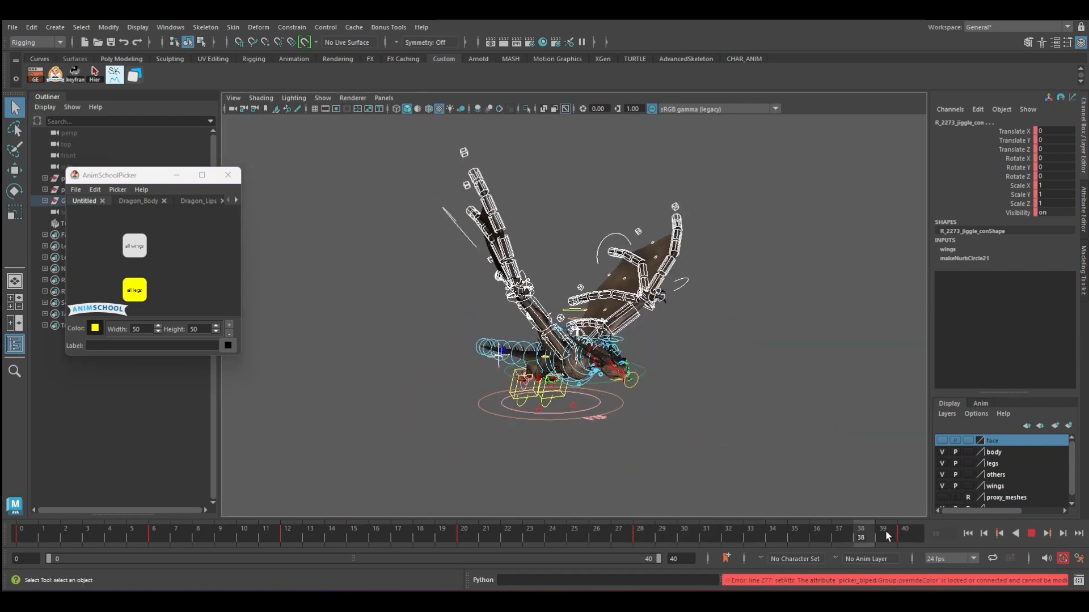
{"action": "left_click_drag", "start_coordinate": [908, 539], "coordinate": [948, 533]}
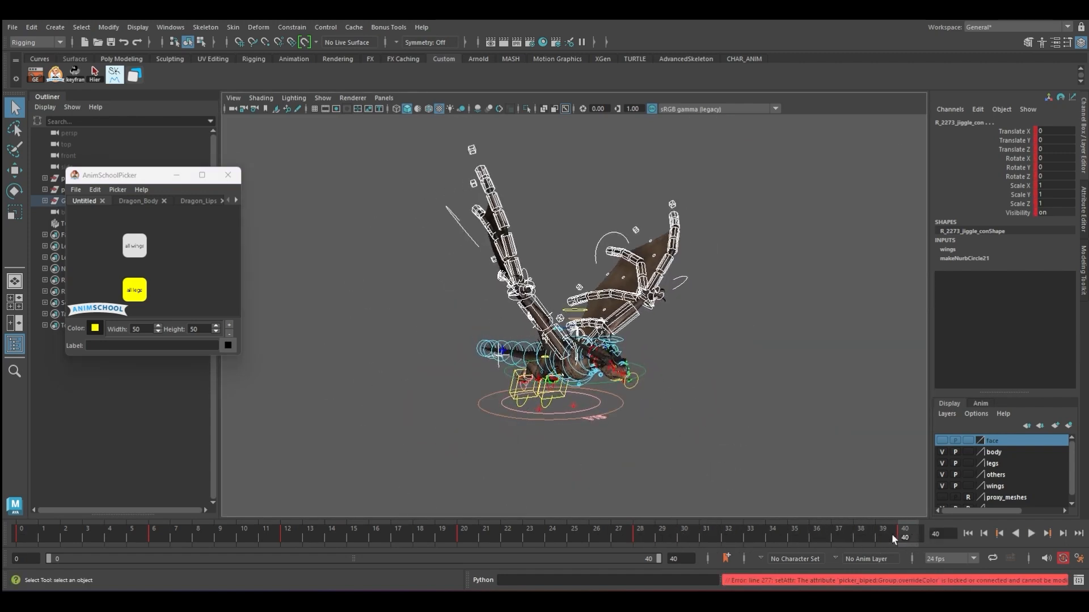
{"action": "key", "text": "alt+v"}
{"action": "key", "text": "alt+1"}
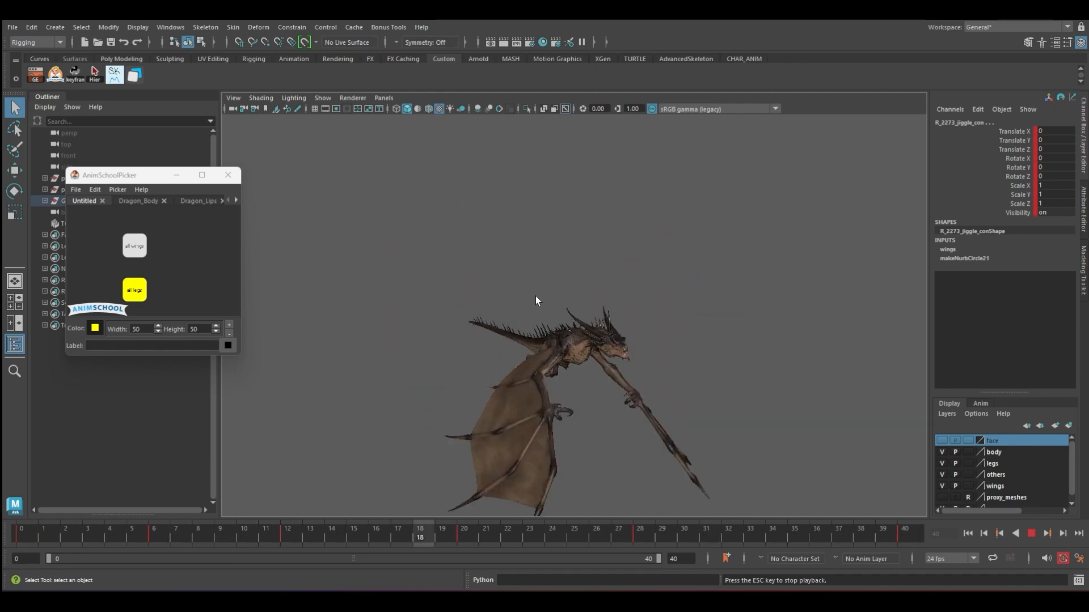
{"action": "key", "text": "alt+v"}
Set the pre and post infinity of all wing control curves to Cycle in the Graph Editor.
{"action": "left_click", "coordinate": [35, 74]}
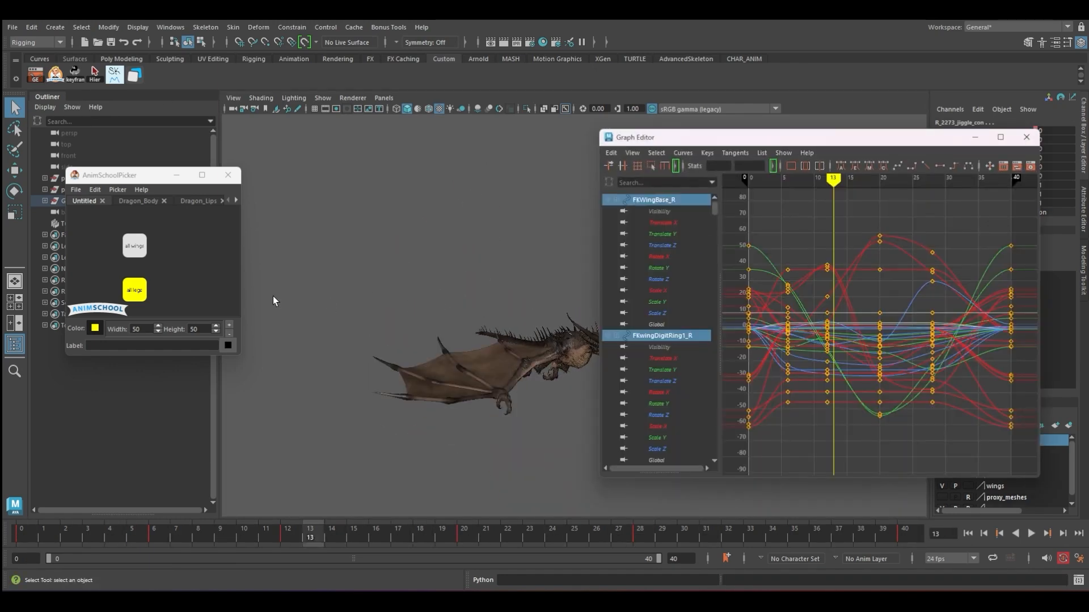
{"action": "left_click_drag", "start_coordinate": [104, 232], "coordinate": [168, 259]}
{"action": "scroll", "coordinate": [902, 319], "scroll_direction": "down", "scroll_amount": 6}
{"action": "left_click_drag", "start_coordinate": [939, 372], "coordinate": [795, 286]}
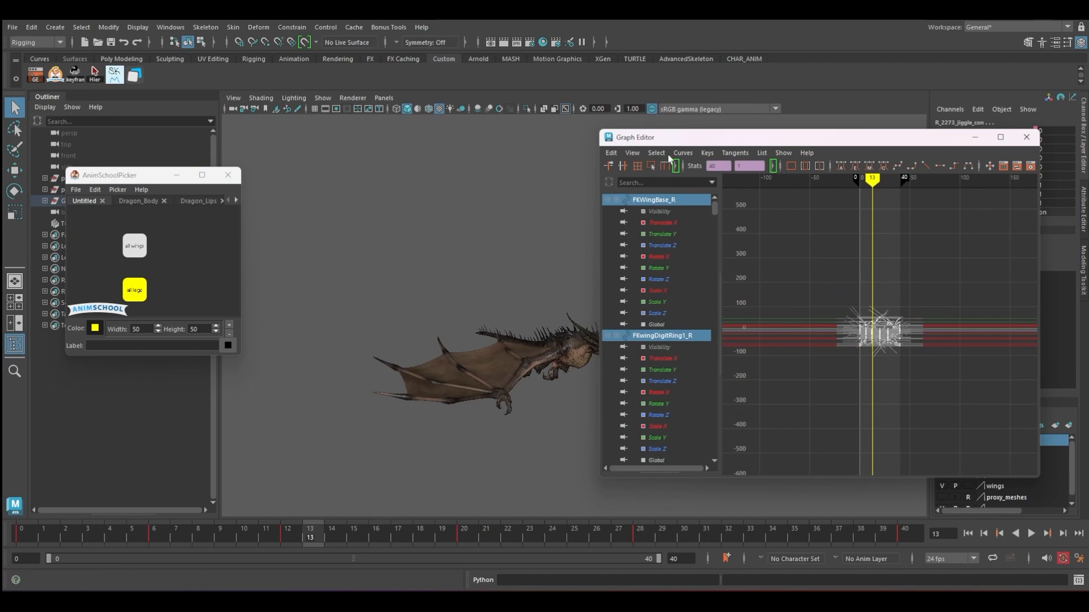
{"action": "left_click", "coordinate": [681, 154]}
{"action": "mouse_move", "coordinate": [783, 172]}
{"action": "left_click", "coordinate": [834, 171]}
{"action": "scroll", "coordinate": [881, 313], "scroll_direction": "up", "scroll_amount": 10}
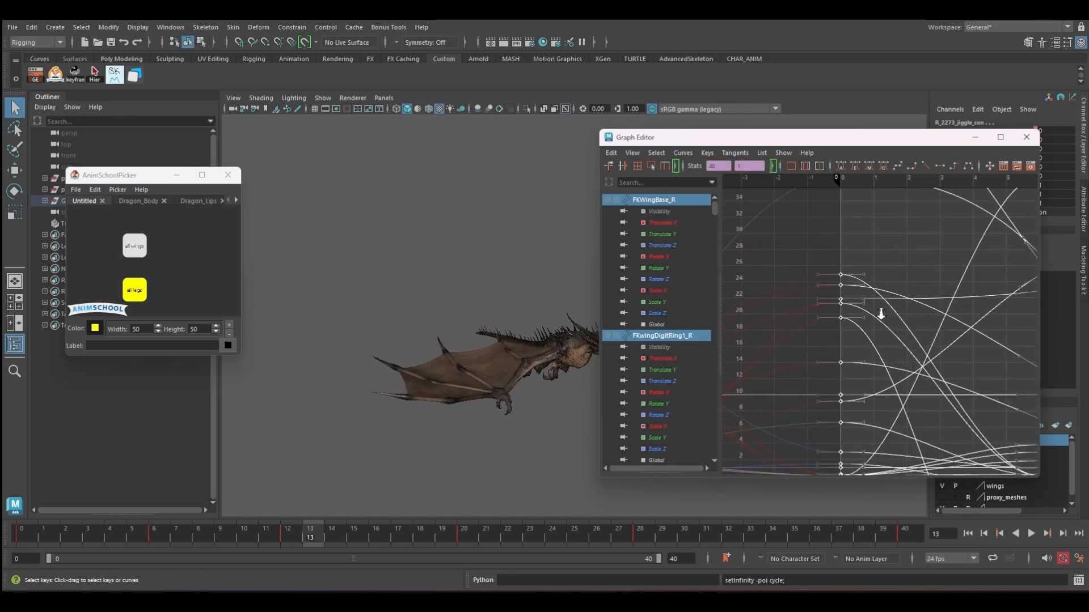
Isolate the red wing curve whose frame 0 key sits at about 9.2.
{"action": "right_click_drag", "start_coordinate": [881, 314], "coordinate": [885, 284], "text": "alt"}
{"action": "left_click", "coordinate": [901, 259]}
{"action": "middle_click_drag", "start_coordinate": [888, 381], "coordinate": [879, 315], "text": "alt"}
{"action": "scroll", "coordinate": [834, 329], "scroll_direction": "up", "scroll_amount": 6}
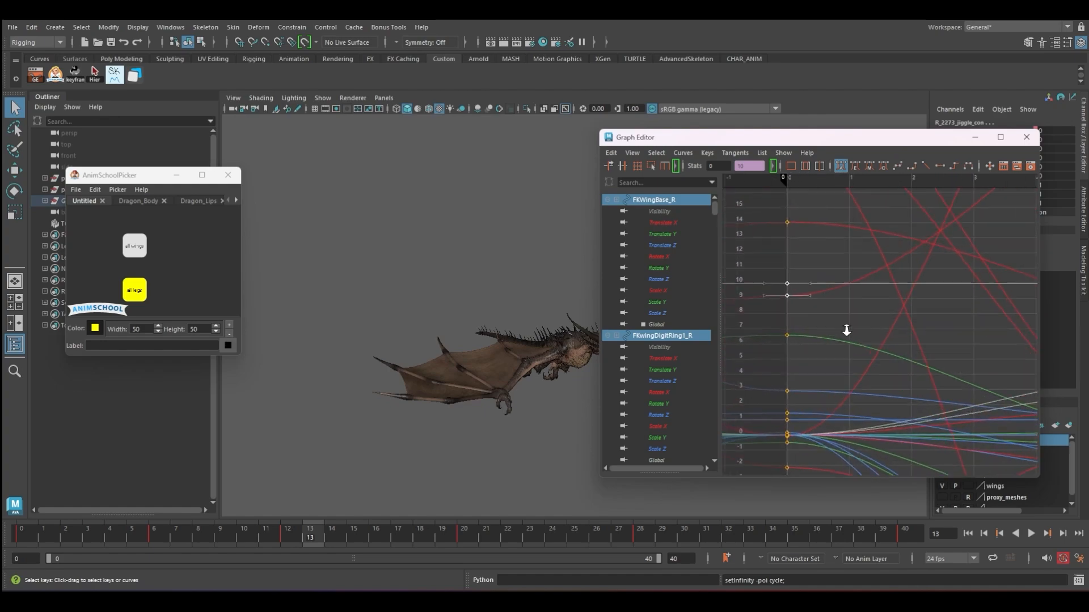
{"action": "middle_click_drag", "start_coordinate": [824, 328], "coordinate": [932, 331], "text": "alt"}
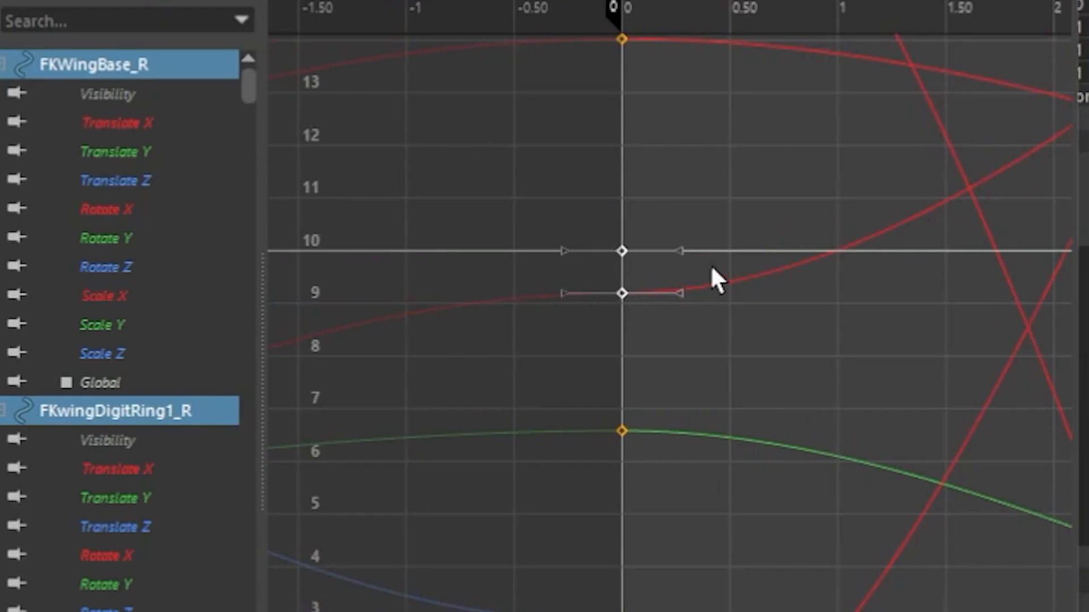
{"action": "left_click_drag", "start_coordinate": [713, 278], "coordinate": [752, 315]}
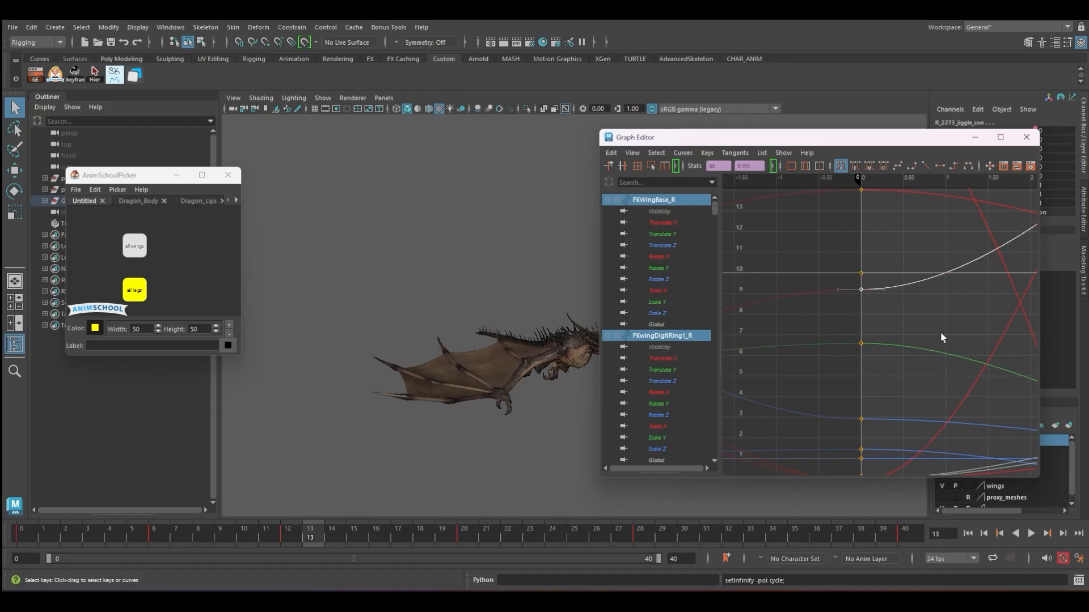
{"action": "scroll", "coordinate": [941, 332], "scroll_direction": "down", "scroll_amount": 14}
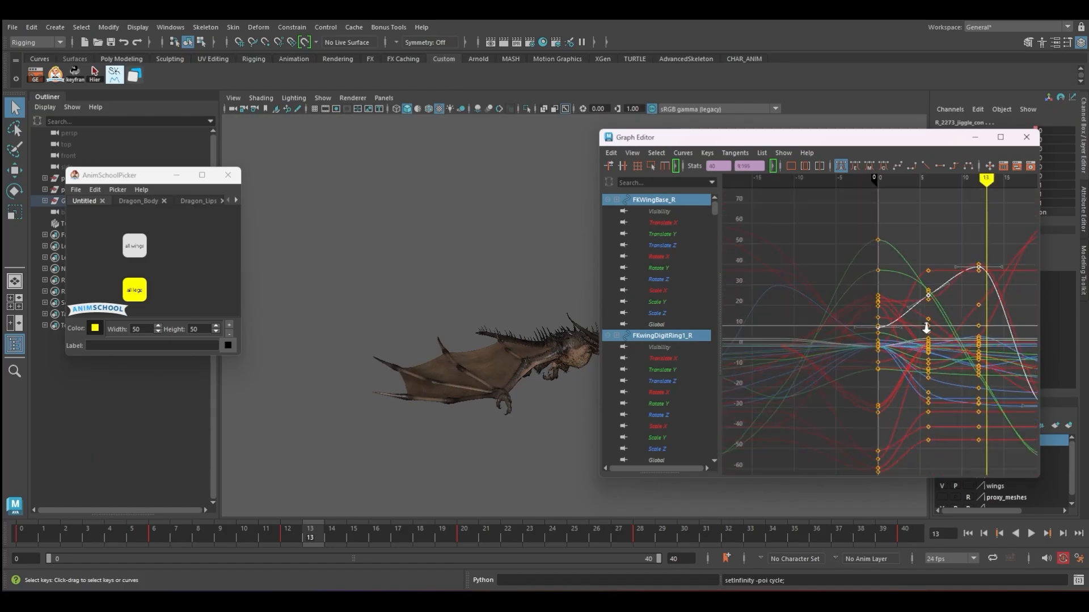
{"action": "middle_click_drag", "start_coordinate": [957, 334], "coordinate": [812, 278], "text": "alt"}
{"action": "left_click", "coordinate": [86, 26]}
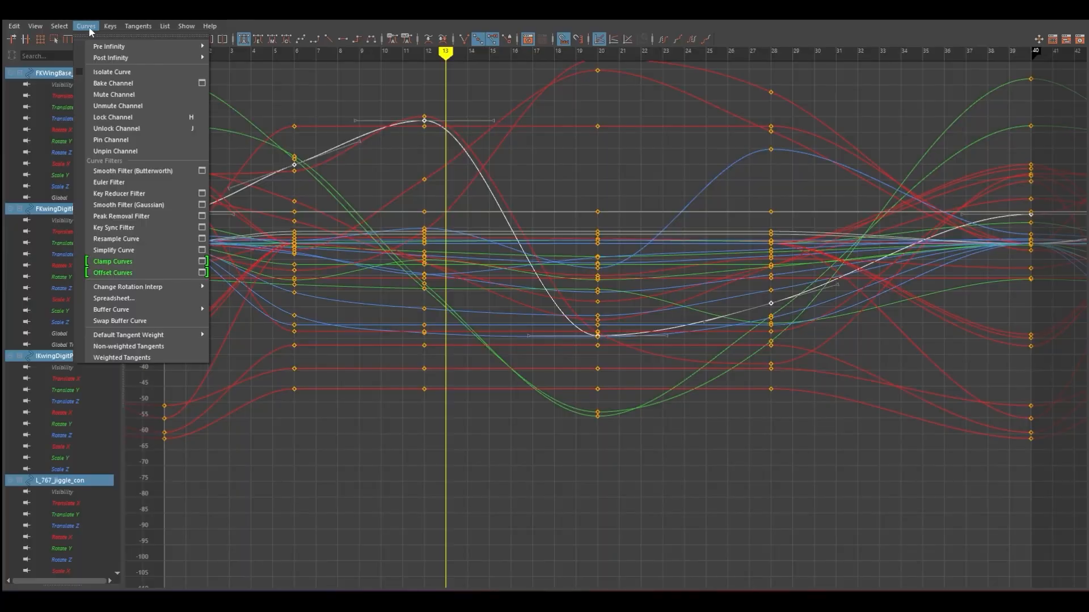
{"action": "left_click", "coordinate": [102, 72]}
Smooth the isolated curve's tangents for a seamless cycle, raise its frame 6 key to about 30, and turn off curve isolation.
{"action": "scroll", "coordinate": [1025, 340], "scroll_direction": "down", "scroll_amount": 3}
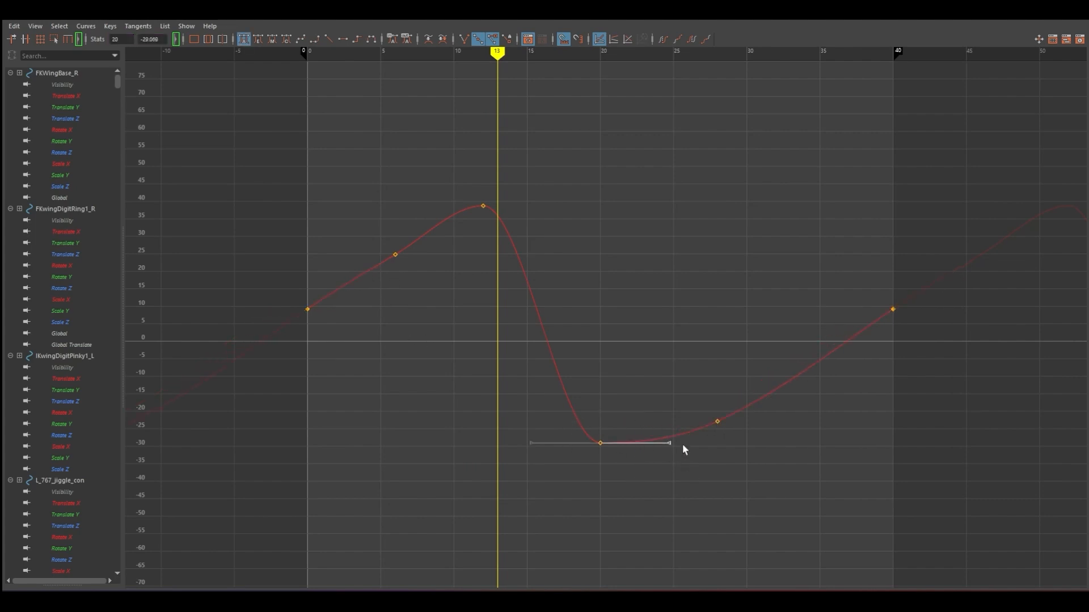
{"action": "left_click", "coordinate": [86, 26]}
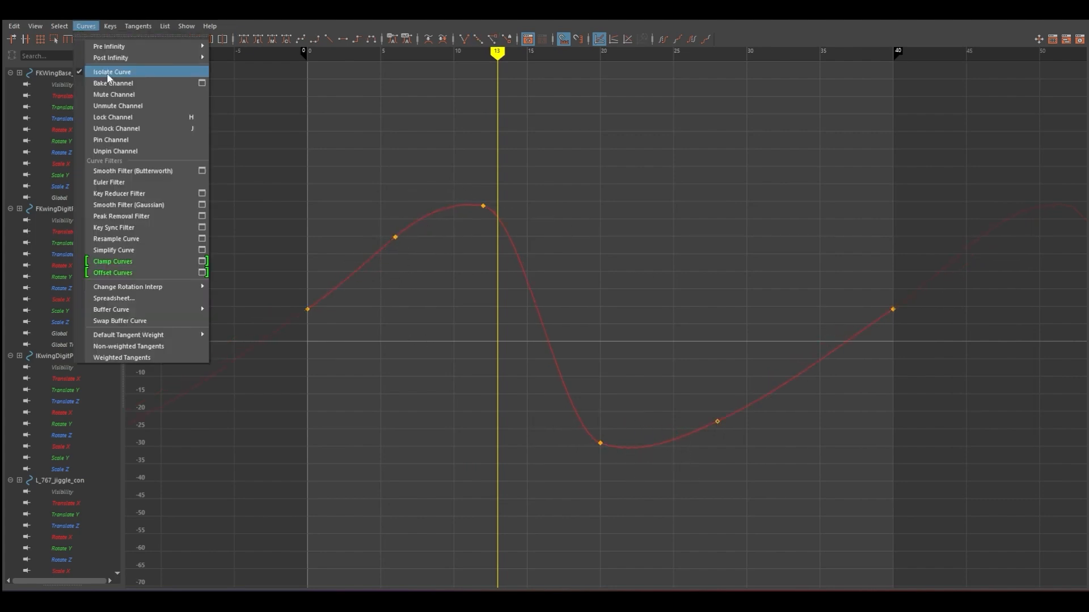
{"action": "left_click", "coordinate": [107, 76]}
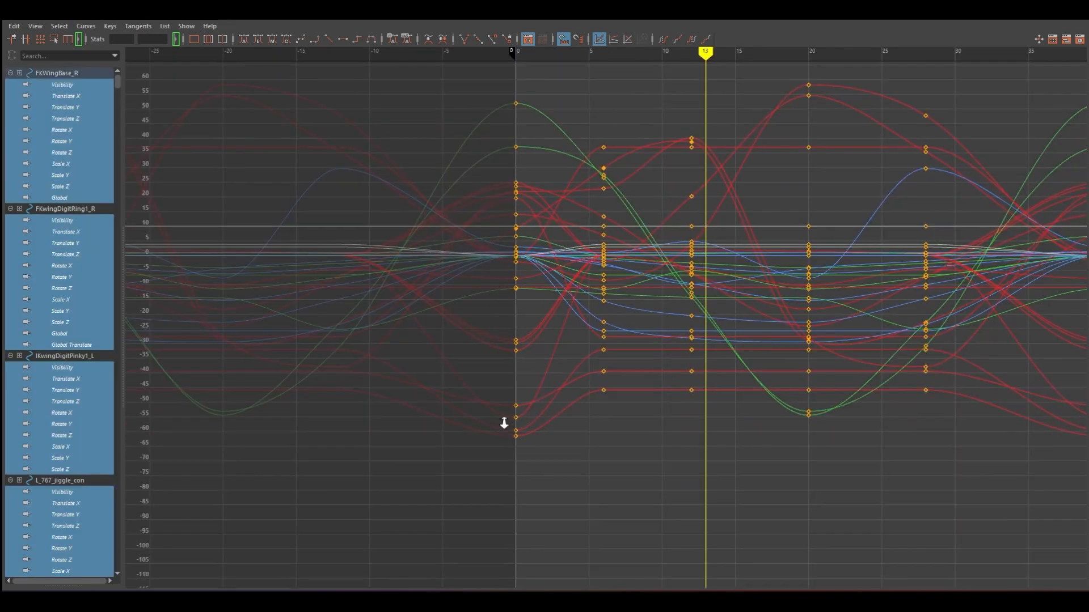
Isolate the red wing curve whose frame 0 key sits at about -2.2 and adjust its tangents for a seamless cycle.
{"action": "scroll", "coordinate": [524, 423], "scroll_direction": "up", "scroll_amount": 8}
{"action": "scroll", "coordinate": [546, 423], "scroll_direction": "down", "scroll_amount": 1}
{"action": "middle_click_drag", "start_coordinate": [503, 336], "coordinate": [665, 262], "text": "alt"}
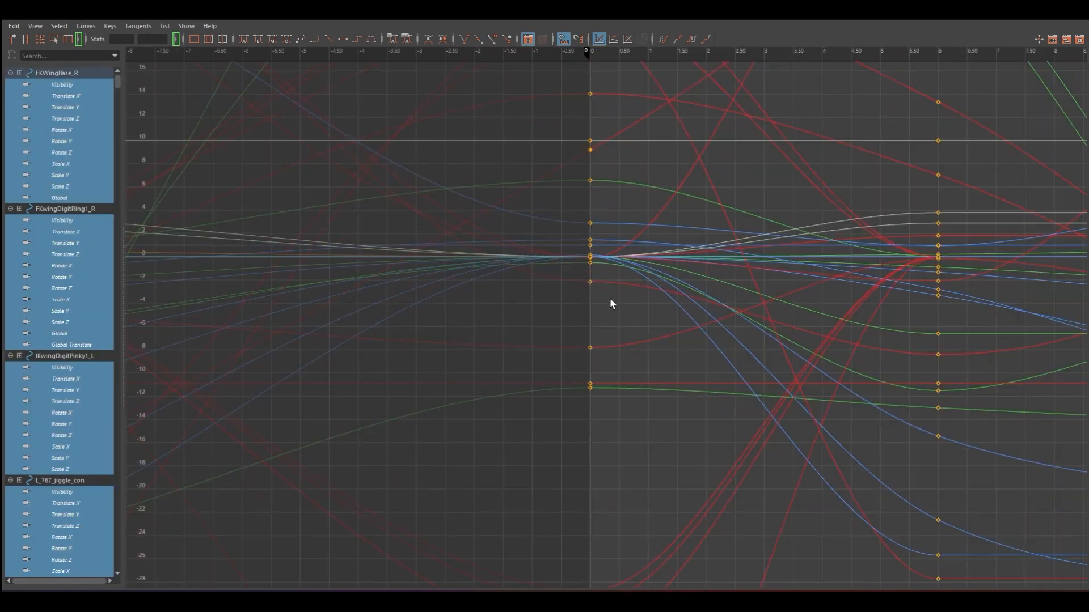
{"action": "left_click_drag", "start_coordinate": [610, 298], "coordinate": [577, 276]}
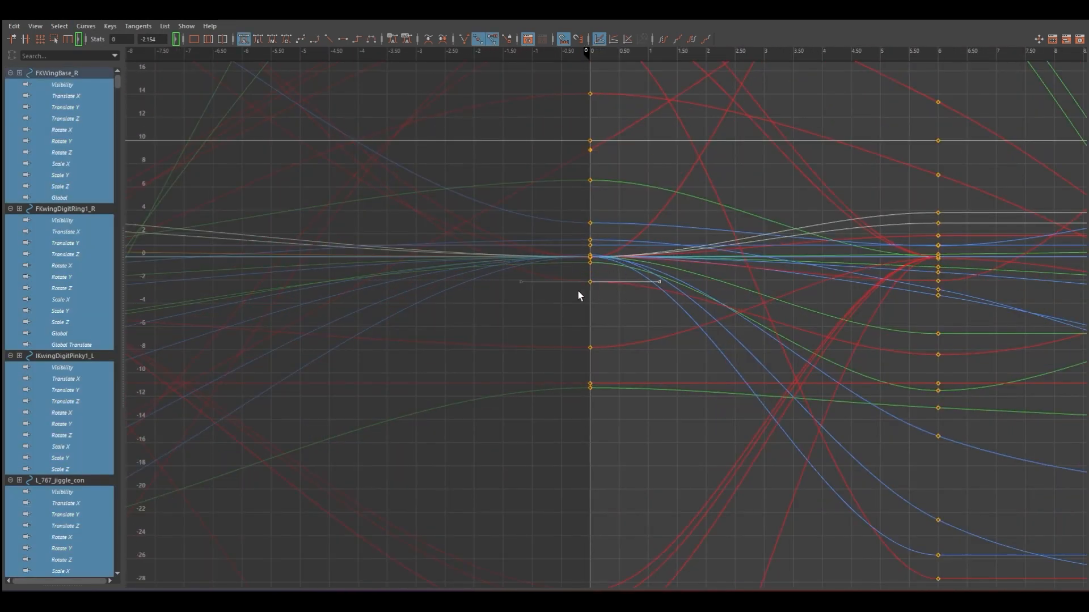
{"action": "left_click", "coordinate": [85, 26]}
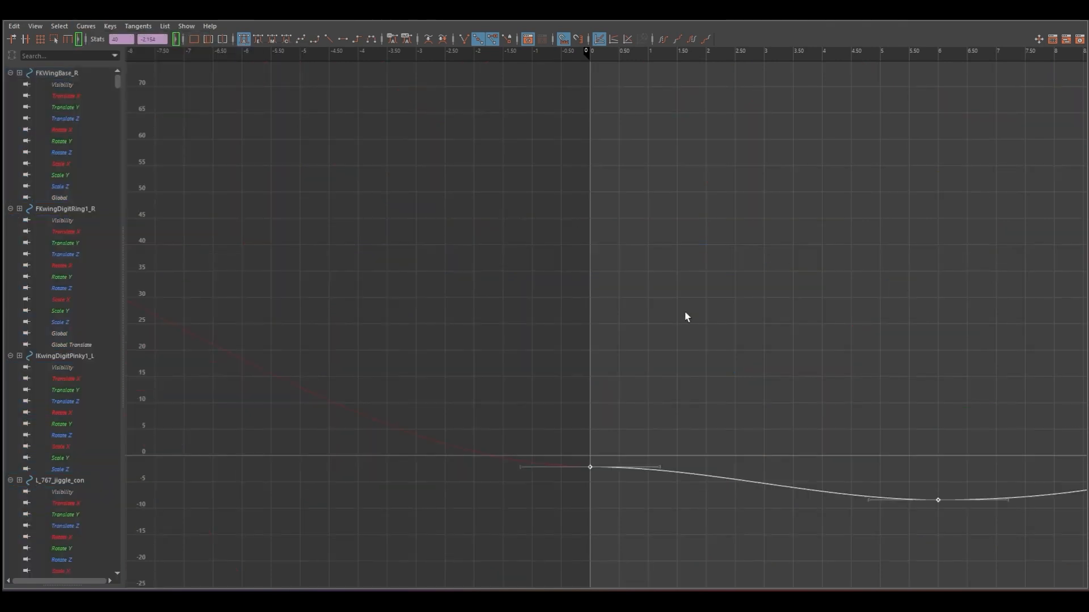
{"action": "key", "text": "f"}
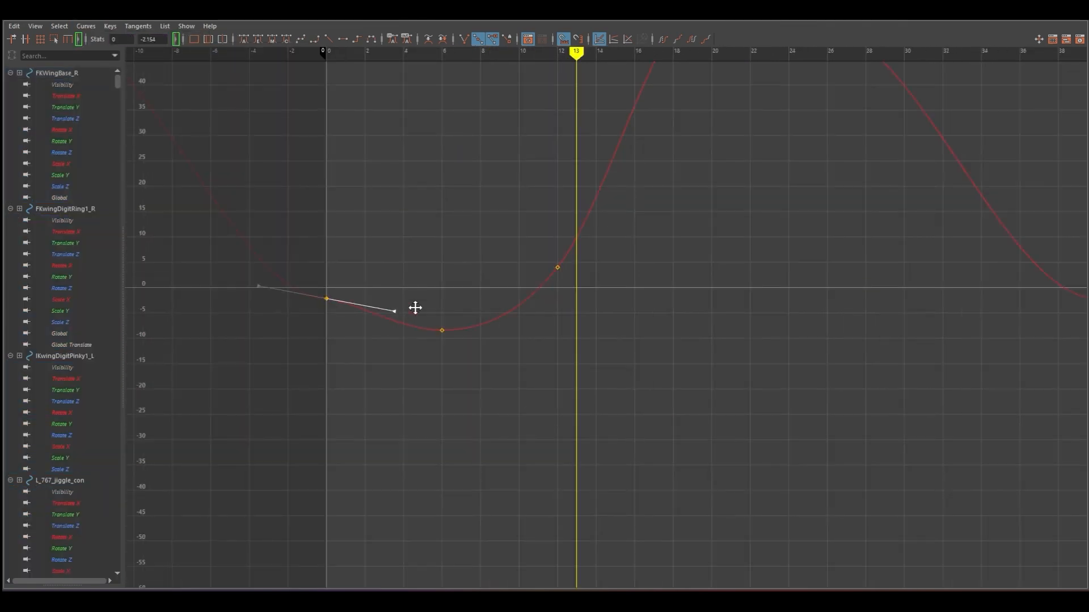
{"action": "scroll", "coordinate": [605, 300], "scroll_direction": "down", "scroll_amount": 5}
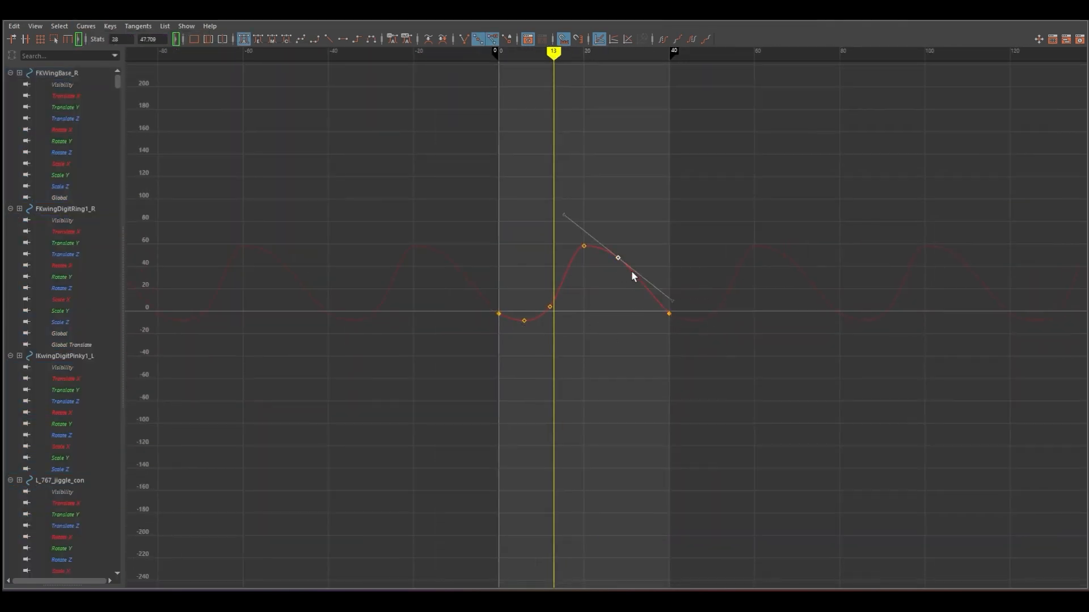
{"action": "key", "text": "f"}
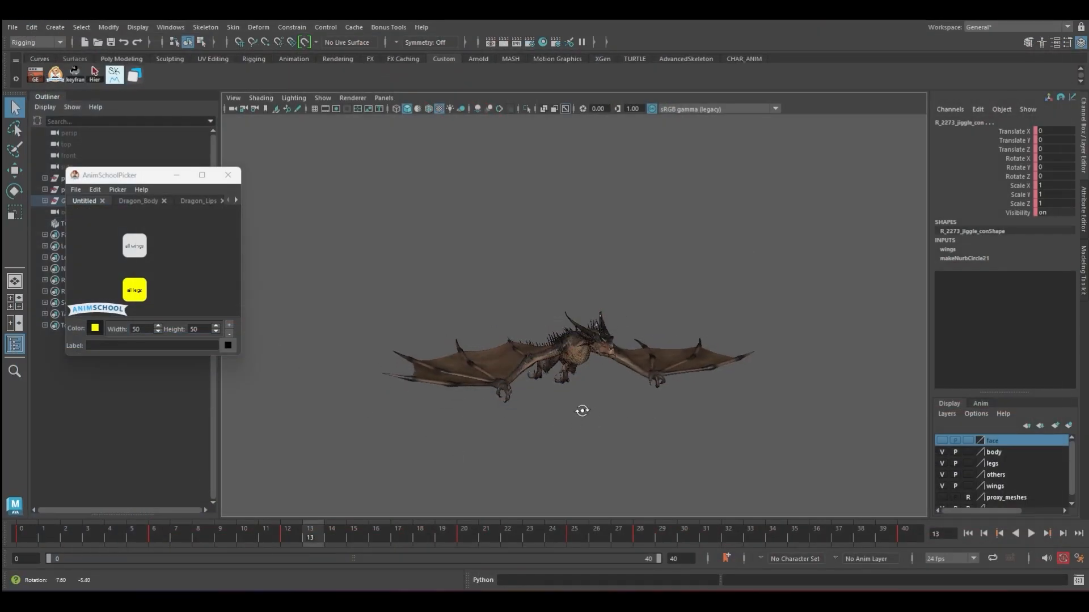
Play back the flight cycle and inspect the wing flap from several angles.
{"action": "key", "text": "alt+v"}
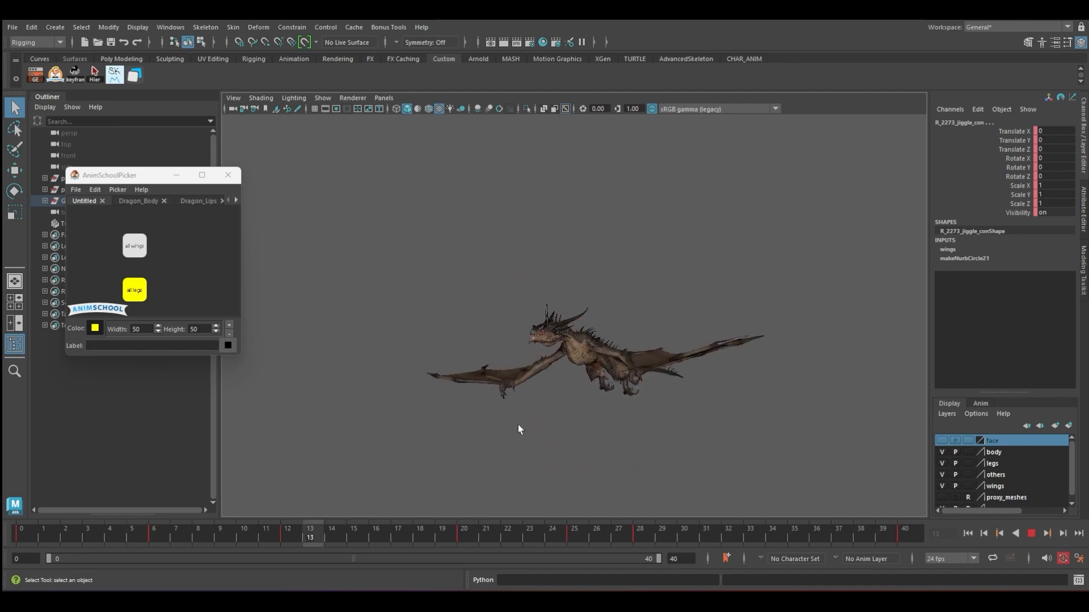
{"action": "key", "text": "Escape"}
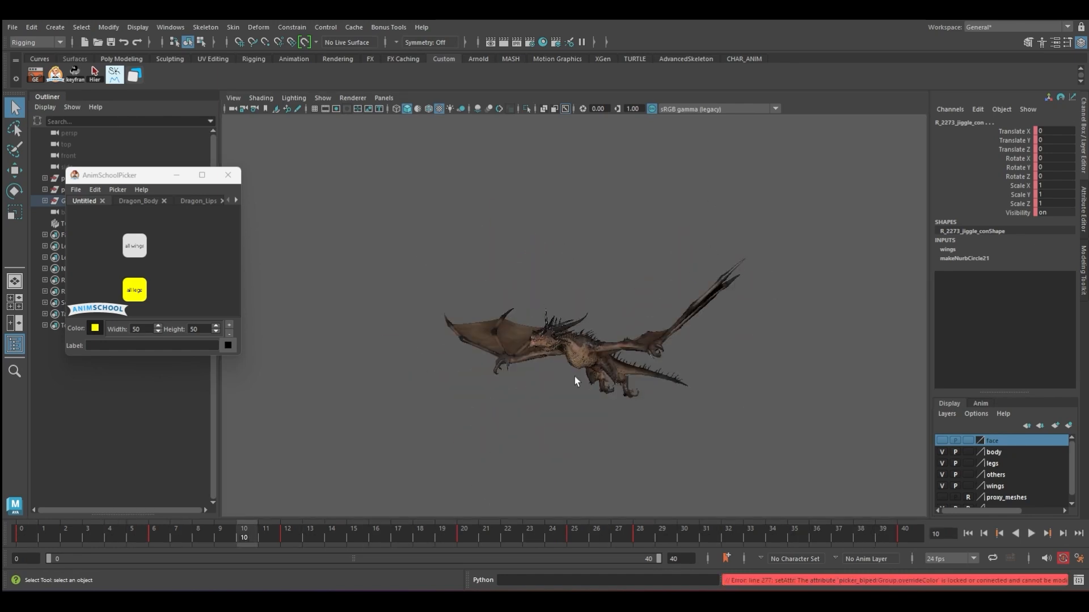
{"action": "key", "text": "alt+v"}
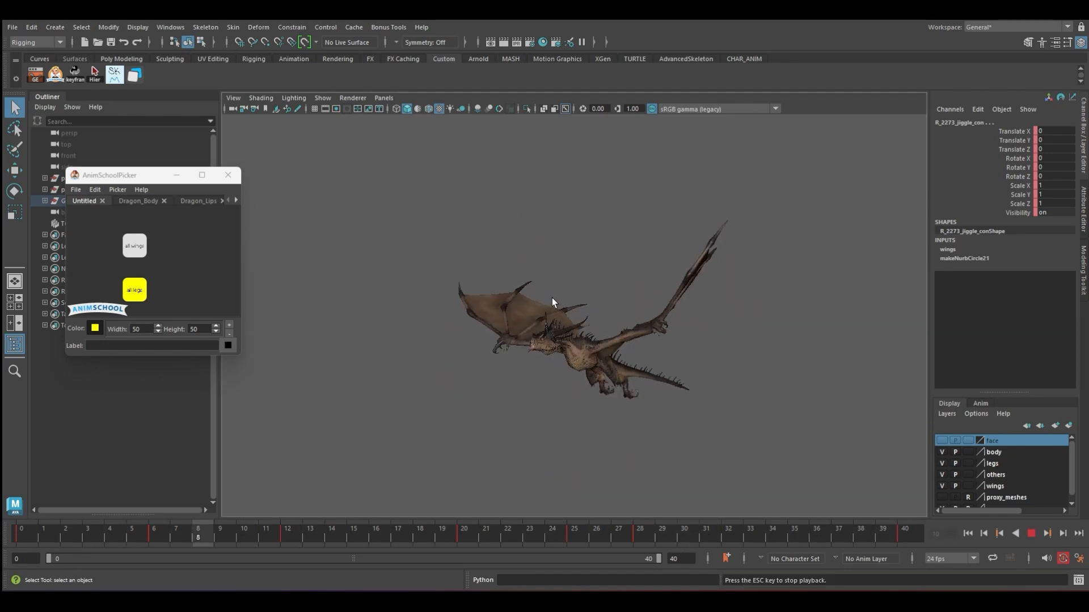
{"action": "left_click_drag", "start_coordinate": [639, 385], "coordinate": [619, 387], "text": "alt"}
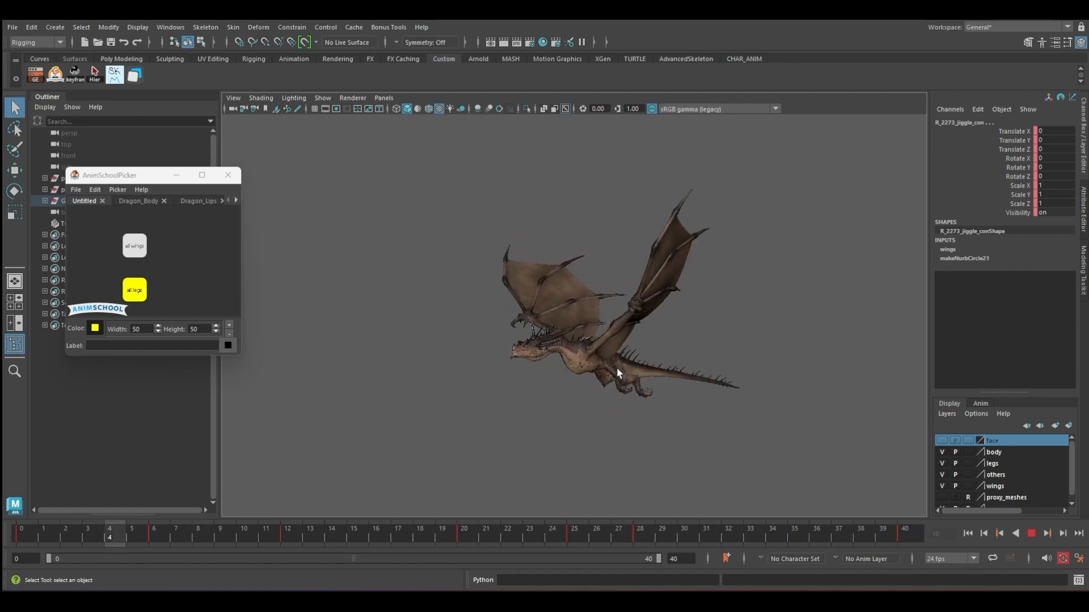
{"action": "middle_click_drag", "start_coordinate": [526, 386], "coordinate": [558, 372], "text": "alt"}
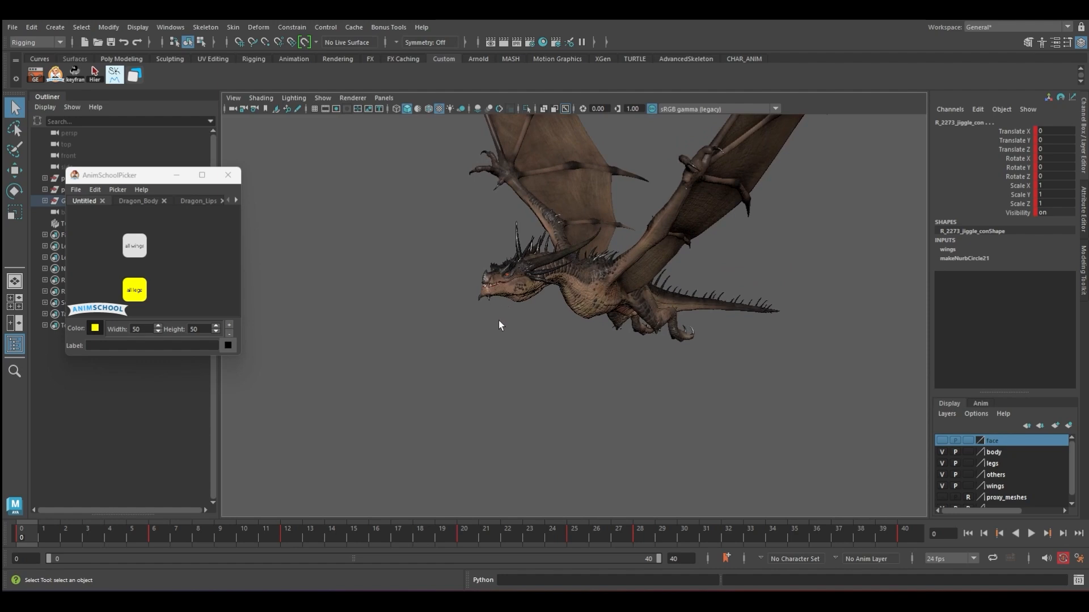
Key the jaw control with Rotate X -16.374 at frames 0 and 40 and a more closed pose at frame 20, and play it back.
{"action": "key", "text": "alt+1"}
{"action": "left_click", "coordinate": [485, 302]}
{"action": "key", "text": "e"}
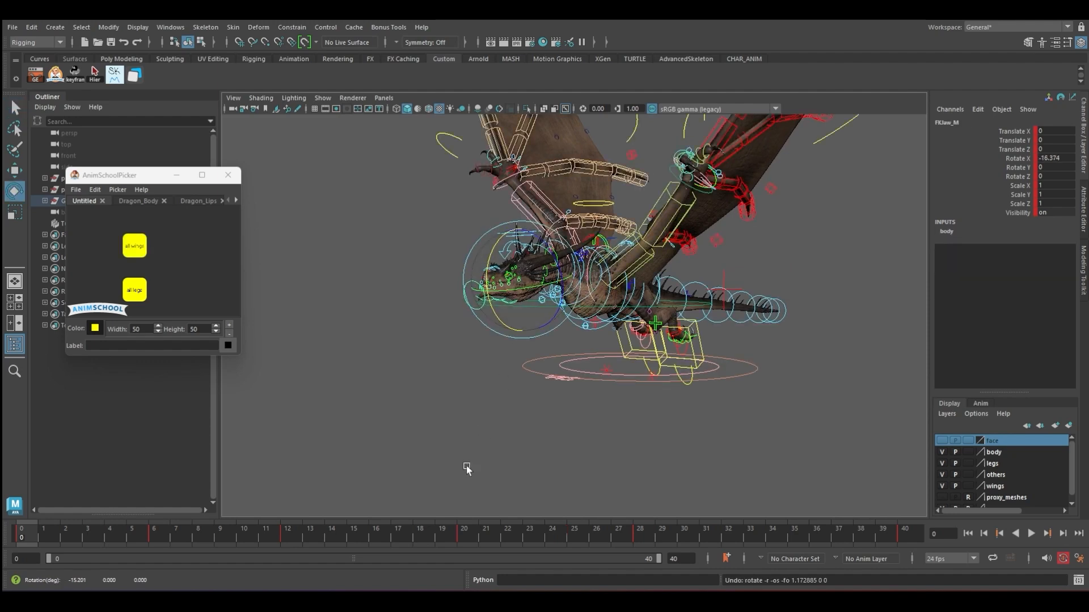
{"action": "right_click", "coordinate": [744, 534]}
{"action": "left_click", "coordinate": [759, 355]}
{"action": "key", "text": "alt+v"}
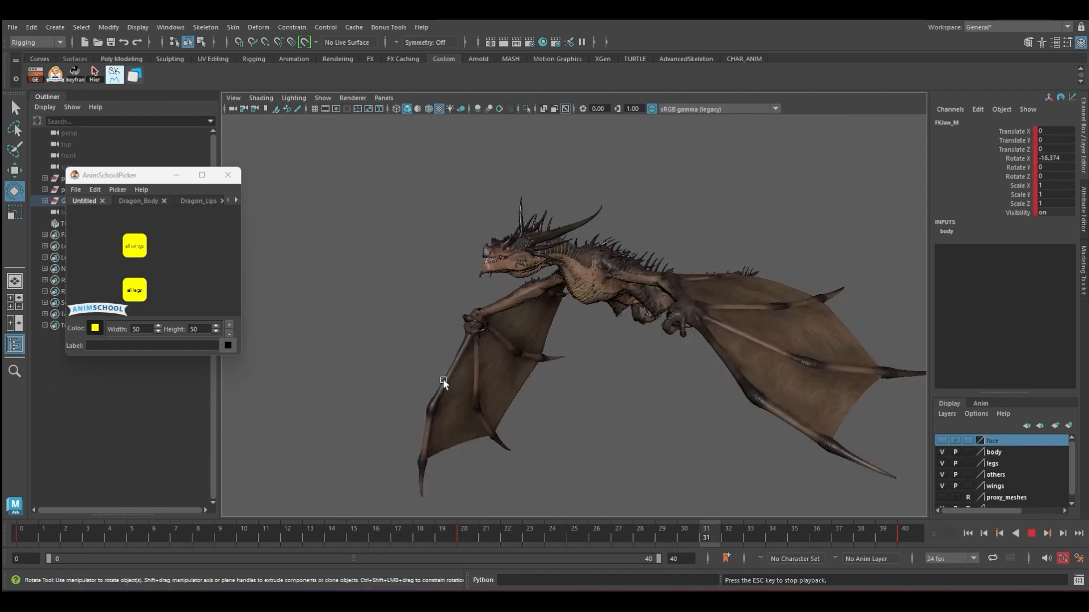
{"action": "key", "text": "alt+v"}
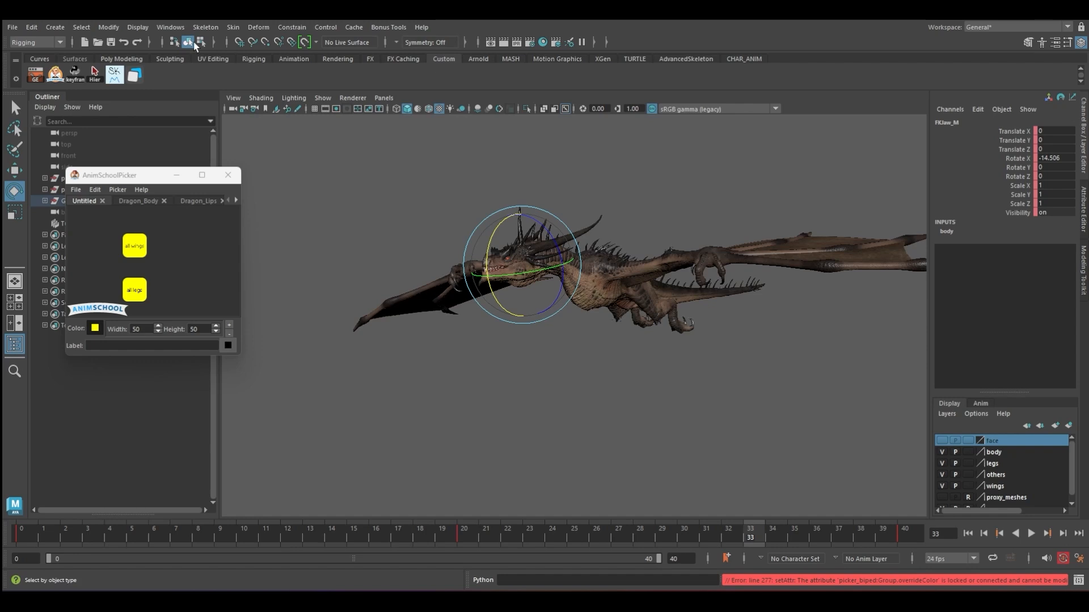
Set the pre and post infinity of the jaw control's curves to Cycle in the Graph Editor.
{"action": "left_click", "coordinate": [36, 72]}
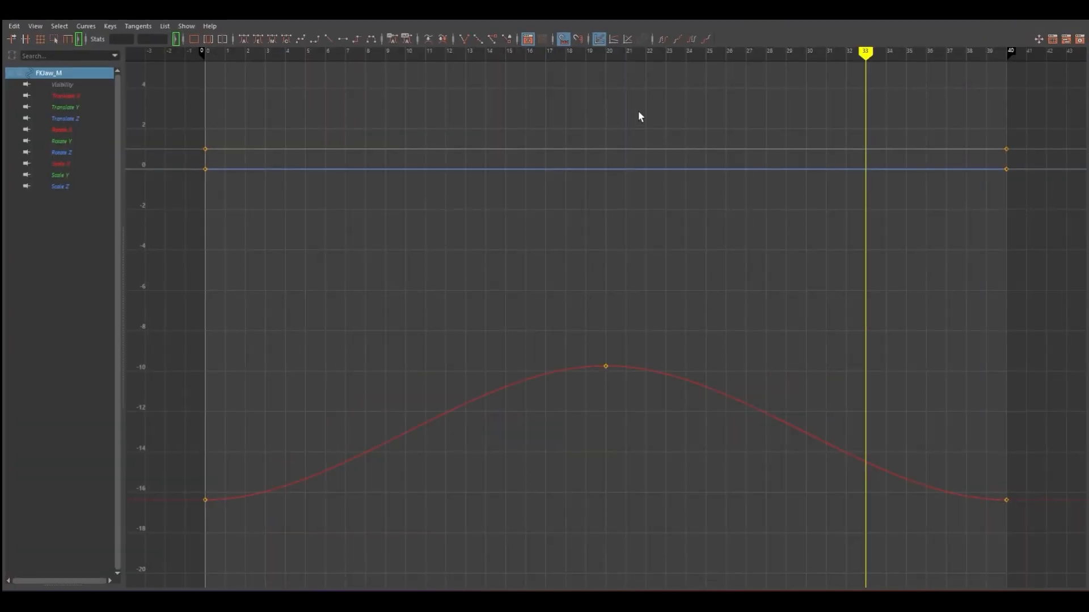
{"action": "right_click_drag", "start_coordinate": [656, 271], "coordinate": [618, 345], "text": "alt"}
{"action": "left_click", "coordinate": [90, 26]}
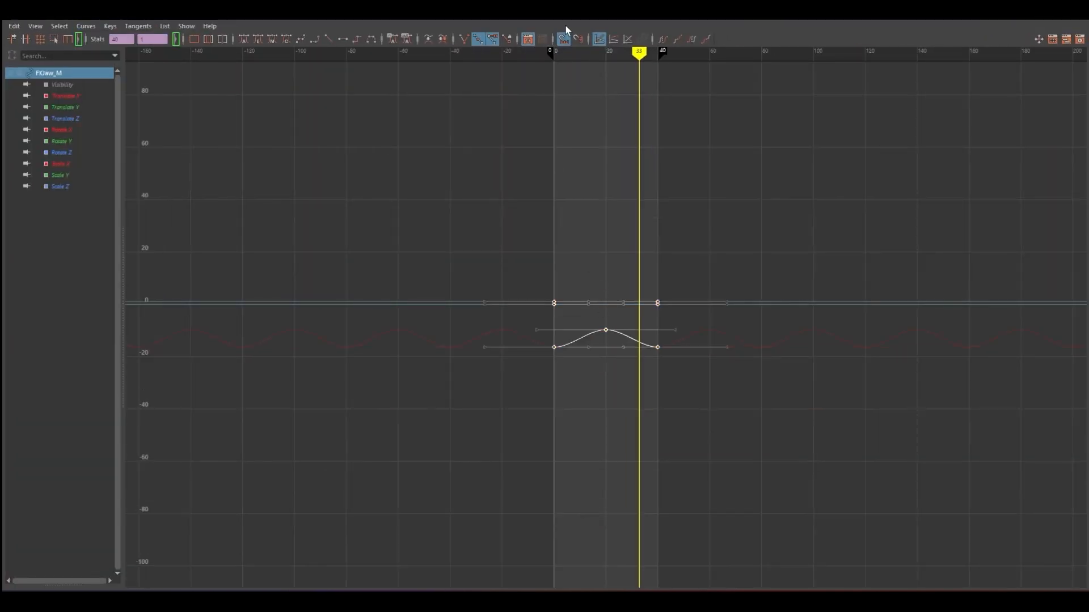
Offset all jaw keys 3 frames later, close the Graph Editor and play back the overlapping jaw motion.
{"action": "left_click_drag", "start_coordinate": [585, 11], "coordinate": [800, 97]}
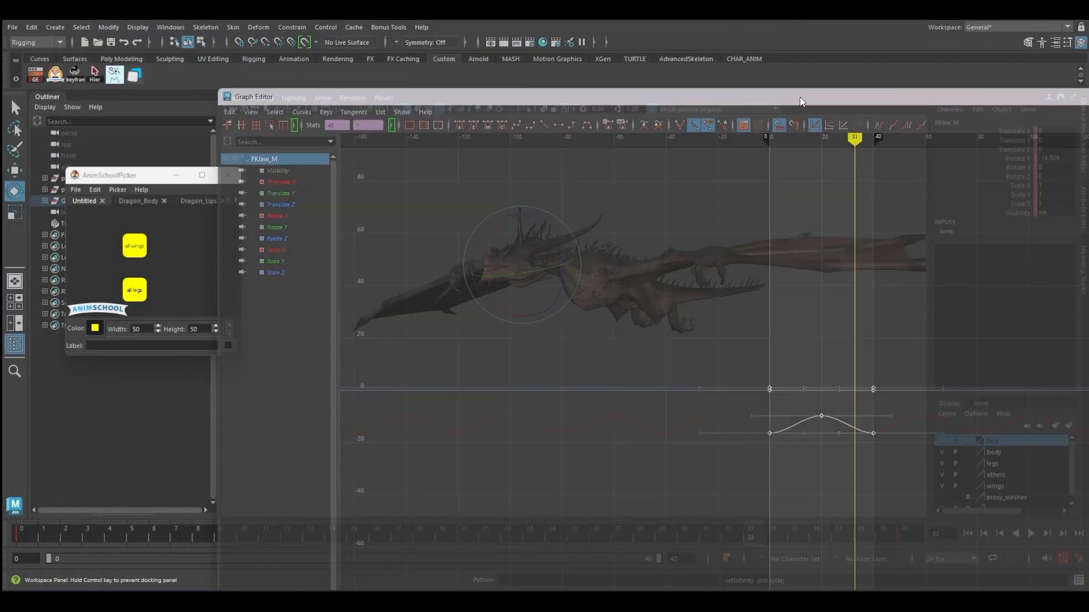
{"action": "left_click_drag", "start_coordinate": [219, 91], "coordinate": [933, 233]}
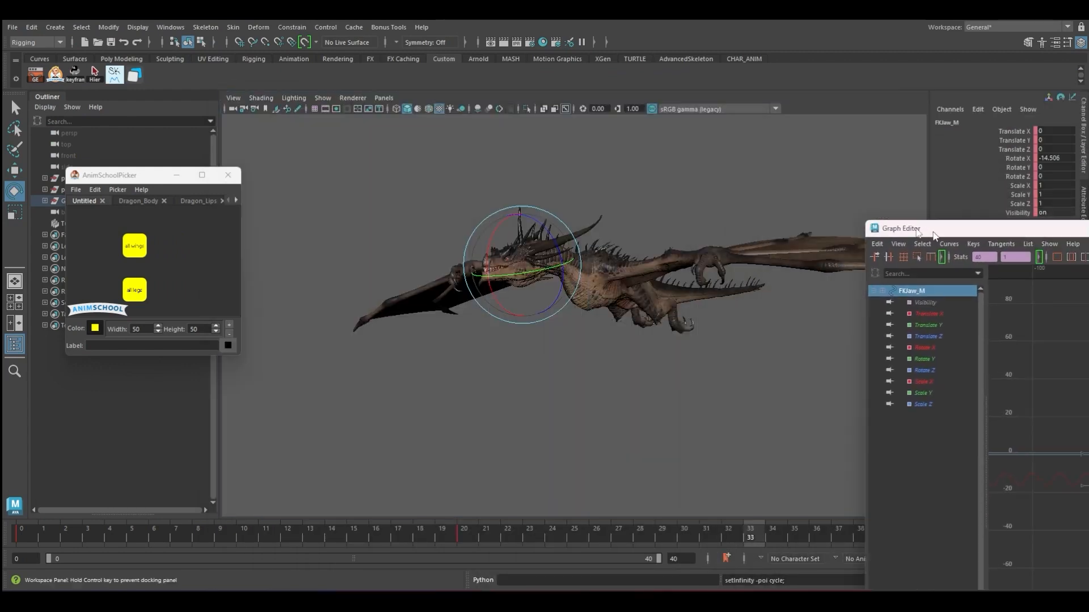
{"action": "middle_click_drag", "start_coordinate": [899, 379], "coordinate": [901, 378], "text": "shift"}
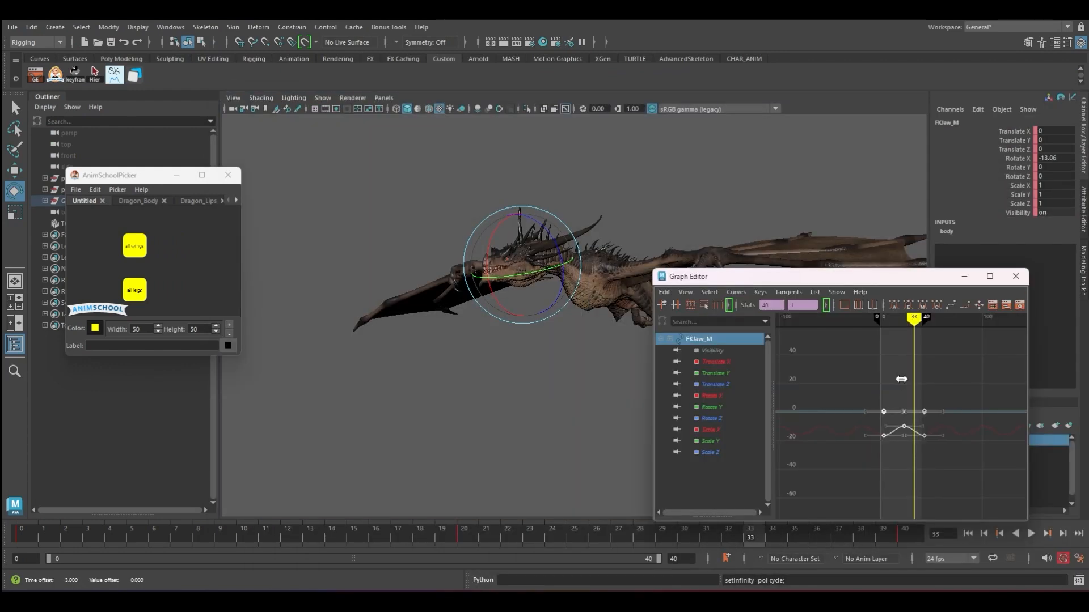
{"action": "key", "text": "alt+v"}
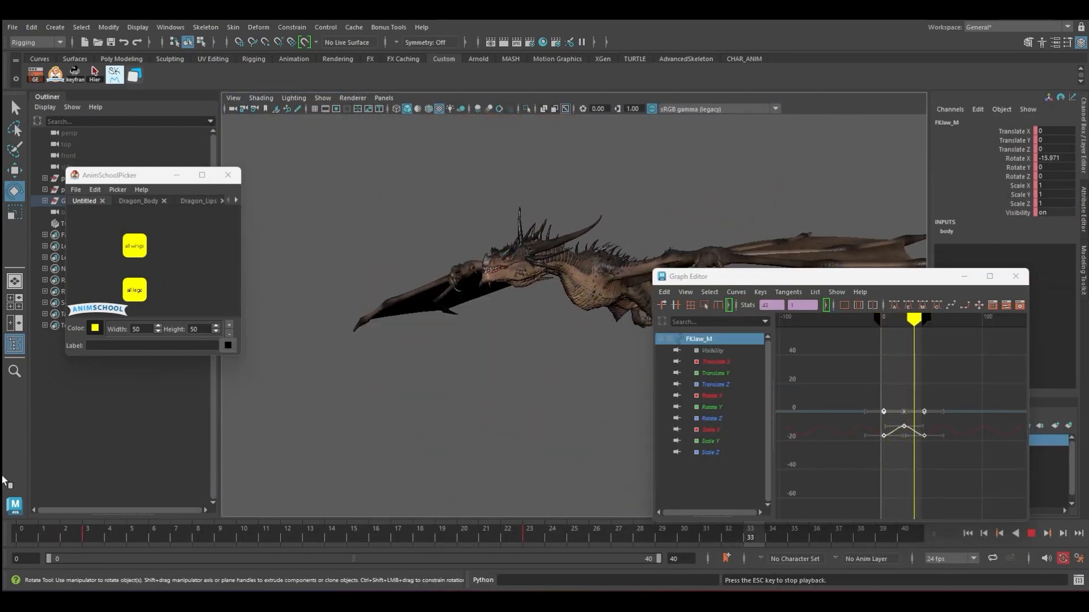
{"action": "left_click", "coordinate": [1015, 276]}
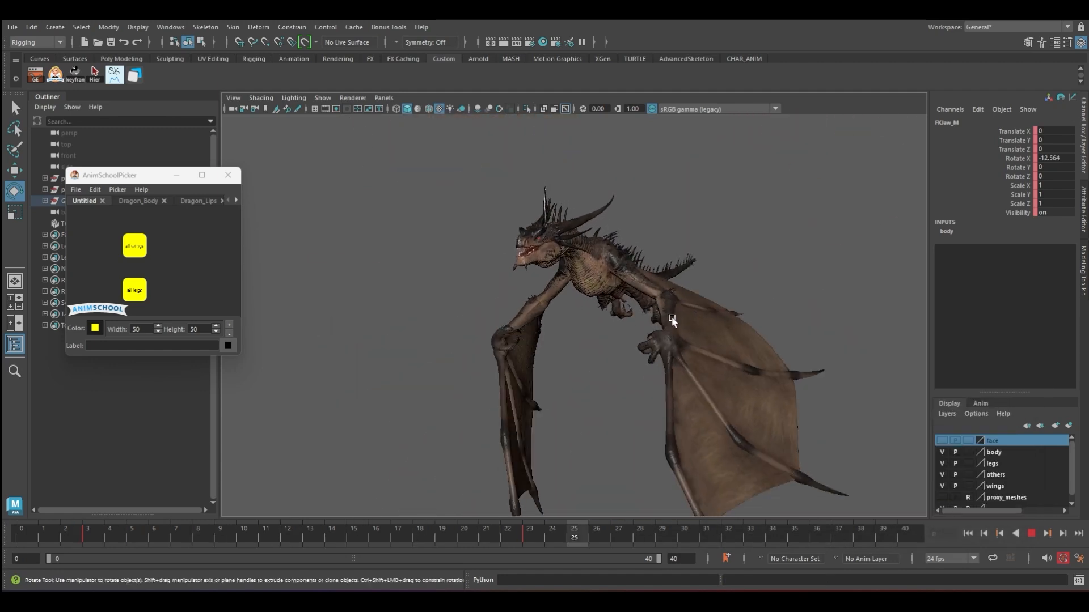
{"action": "key", "text": "Escape"}
{"action": "key", "text": "alt+v"}
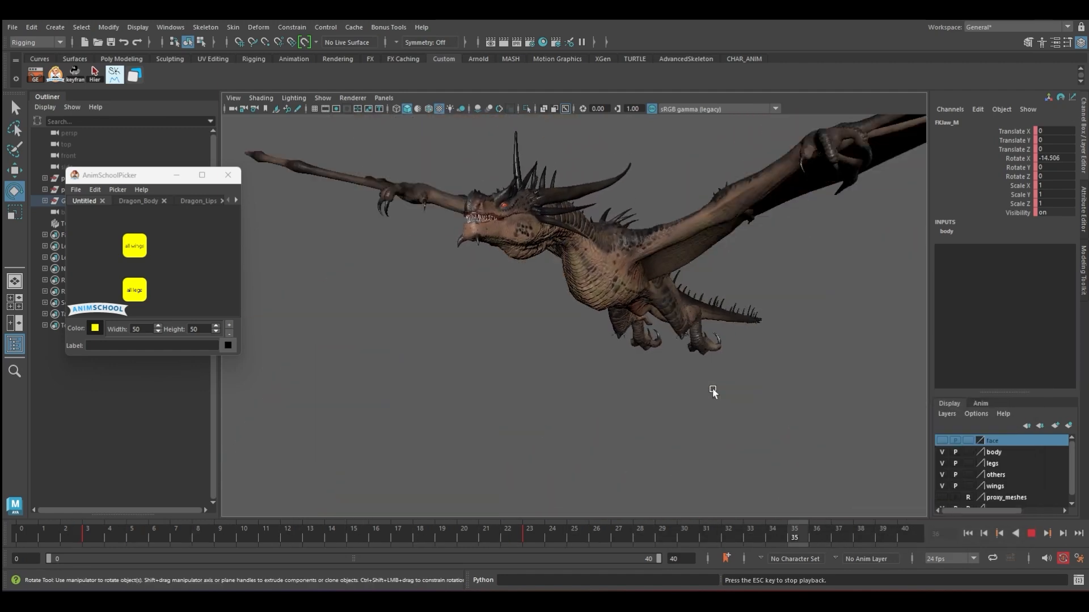
{"action": "key", "text": "Escape"}
Lower the frame 14 and 54 keys of the left toes' Pinky, Middle and Index Curl curves to about 1.65 and play back.
{"action": "left_click_drag", "start_coordinate": [722, 395], "coordinate": [661, 387], "text": "alt"}
{"action": "middle_click_drag", "start_coordinate": [661, 387], "coordinate": [593, 347], "text": "alt"}
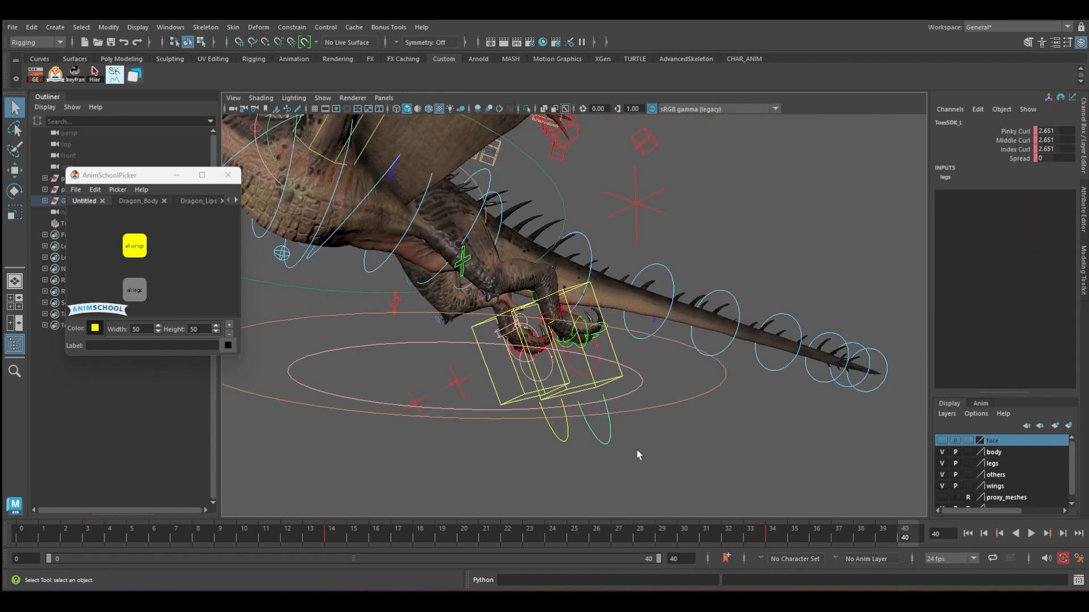
{"action": "left_click", "coordinate": [330, 536]}
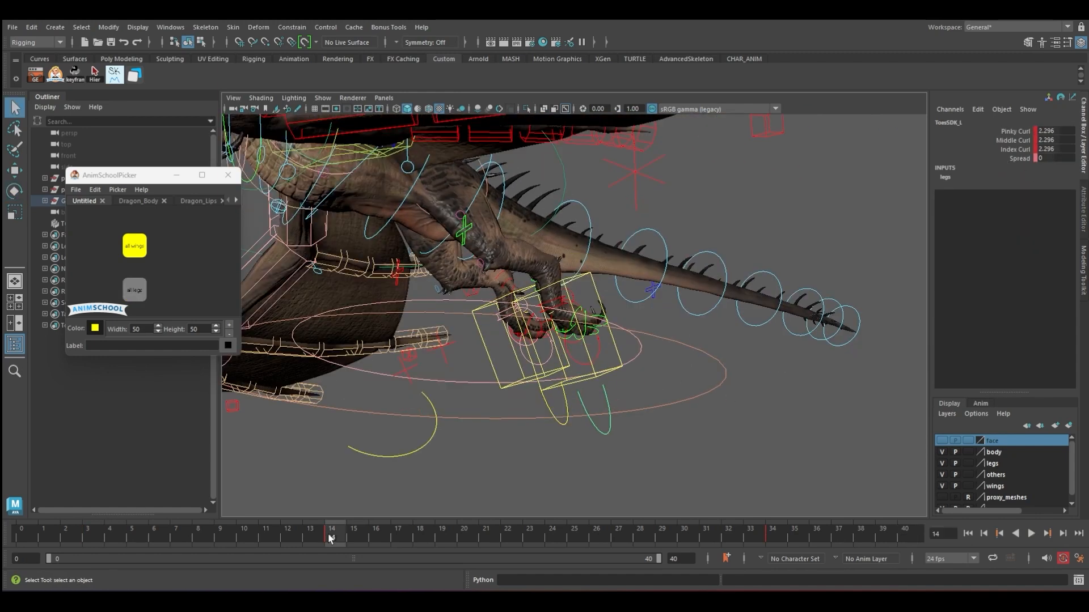
{"action": "left_click", "coordinate": [52, 77]}
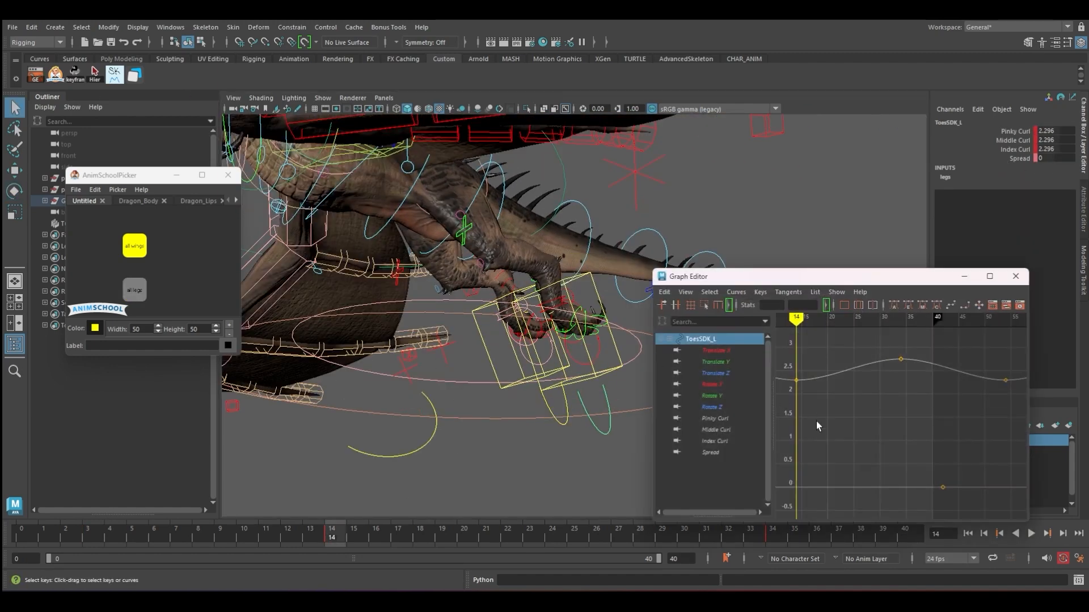
{"action": "scroll", "coordinate": [935, 438], "scroll_direction": "down", "scroll_amount": 5}
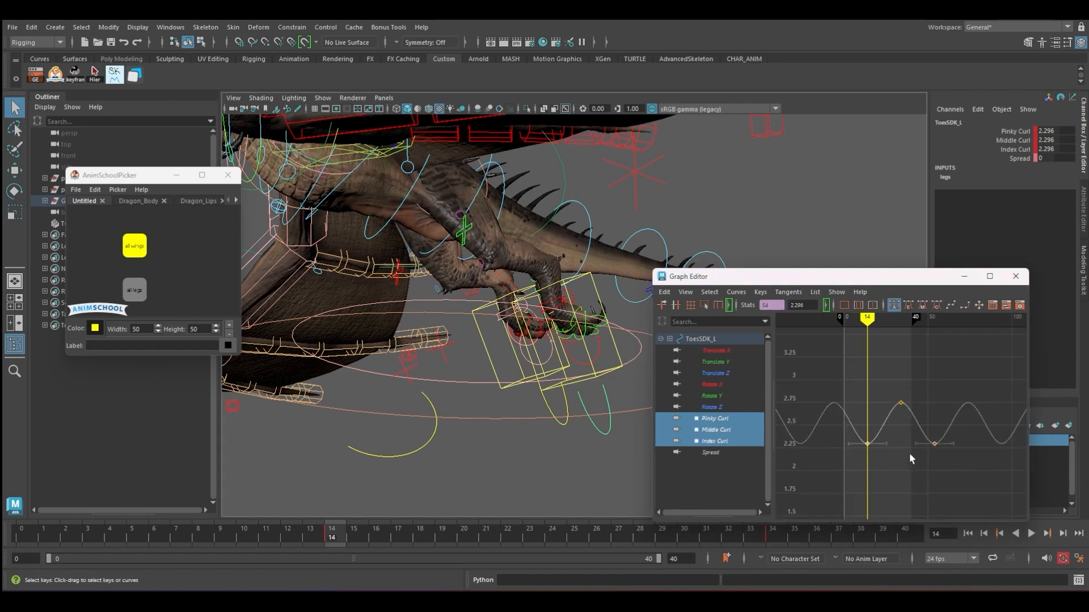
{"action": "scroll", "coordinate": [907, 505], "scroll_direction": "down", "scroll_amount": 3}
{"action": "key", "text": "alt+v"}
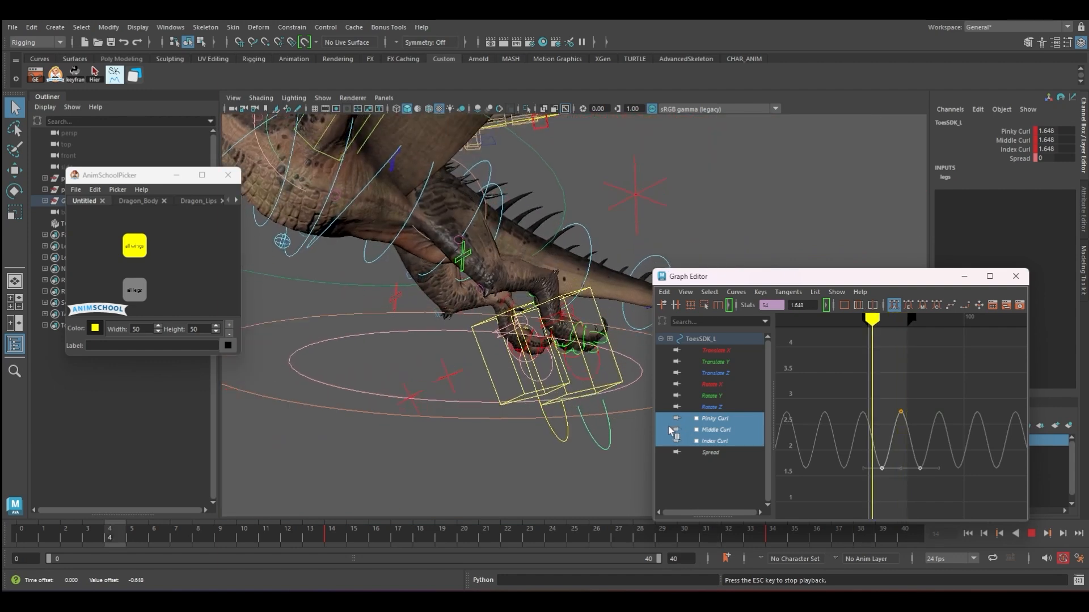
{"action": "key", "text": "Escape"}
Widen the right toes' curl cycle by lowering the frame 12 and 52 keys to about 2.04 and raising the frame 32 key.
{"action": "left_click", "coordinate": [554, 410]}
{"action": "scroll", "coordinate": [919, 396], "scroll_direction": "down", "scroll_amount": 2}
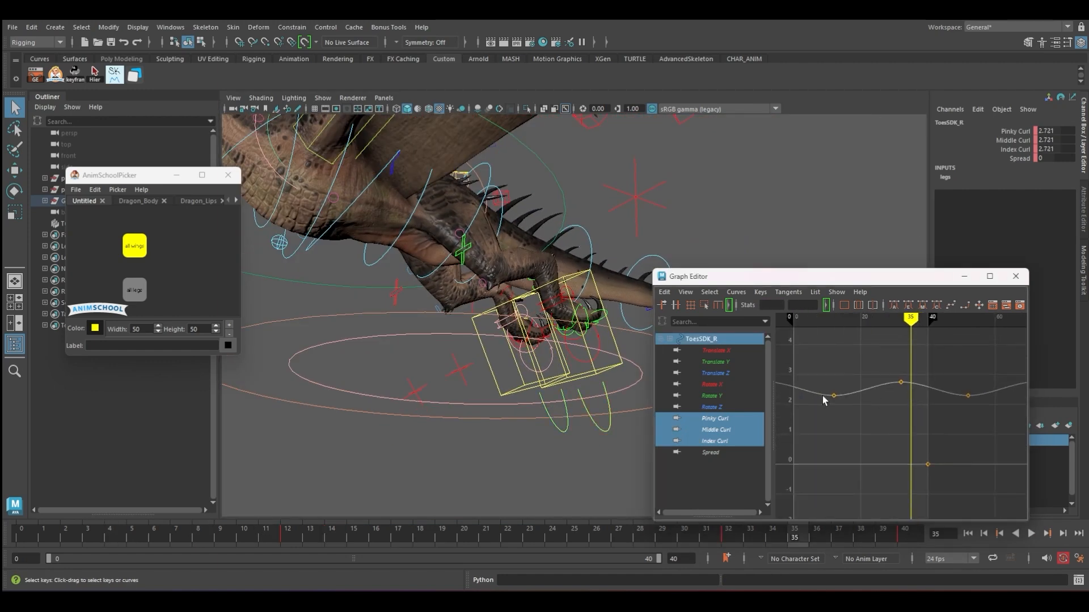
{"action": "middle_click_drag", "start_coordinate": [907, 416], "coordinate": [906, 392], "text": "shift"}
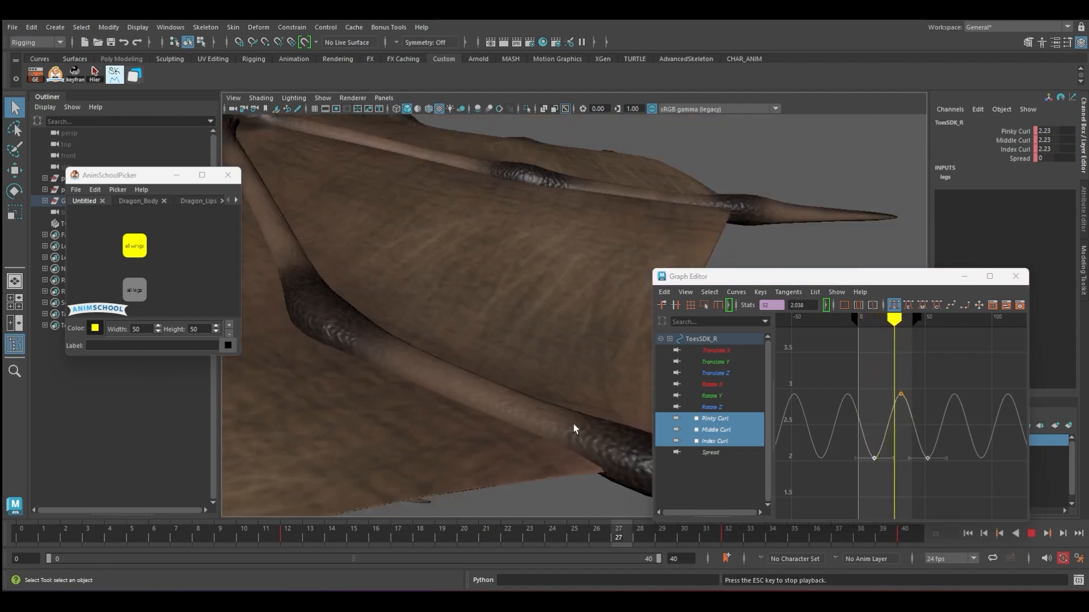
{"action": "key", "text": "Escape"}
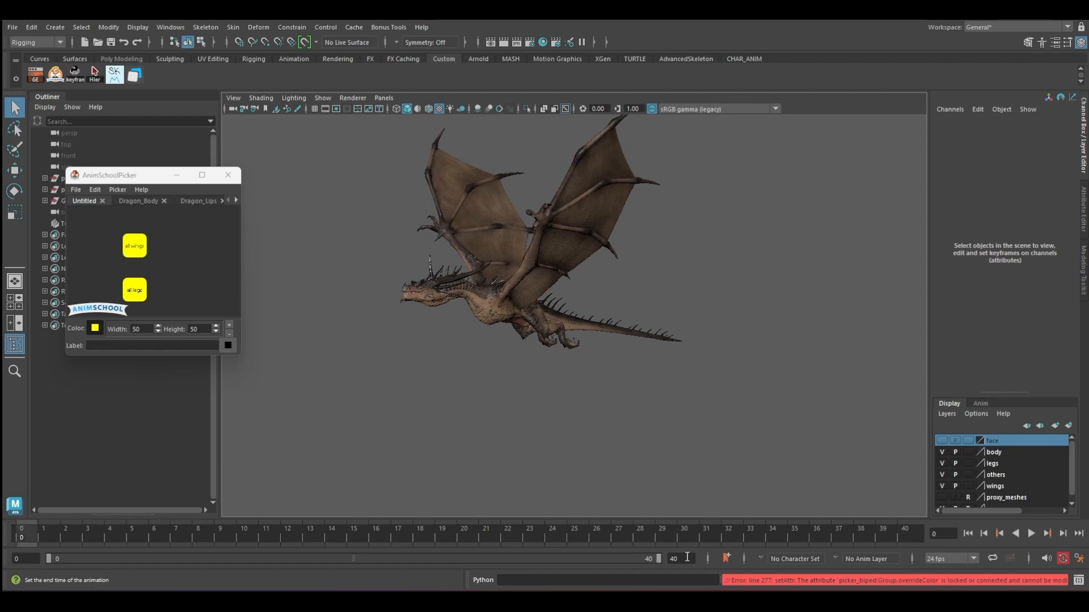
Set the animation end time to frame 39 and play back the loop while viewing the dragon from another angle.
{"action": "type", "text": "39"}
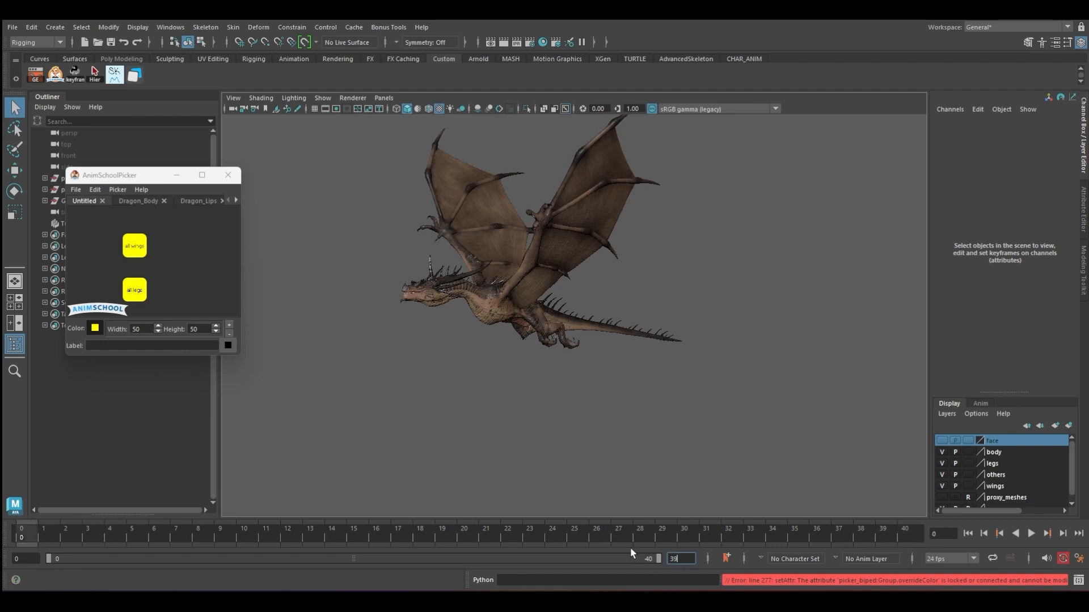
{"action": "key", "text": "Return"}
{"action": "key", "text": "alt+v"}
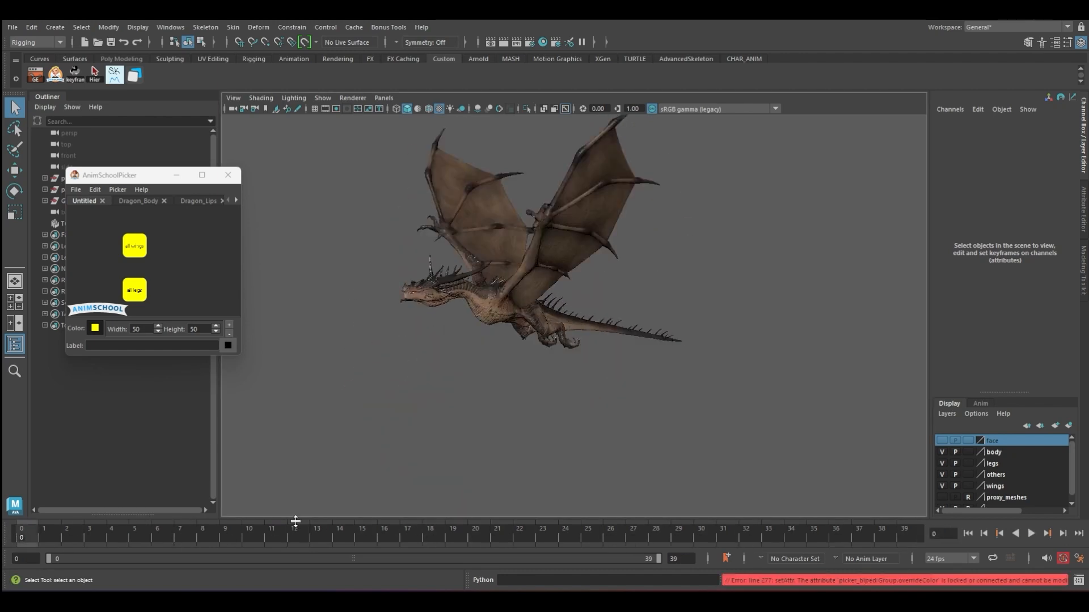
{"action": "left_click_drag", "start_coordinate": [345, 510], "coordinate": [419, 367], "text": "alt"}
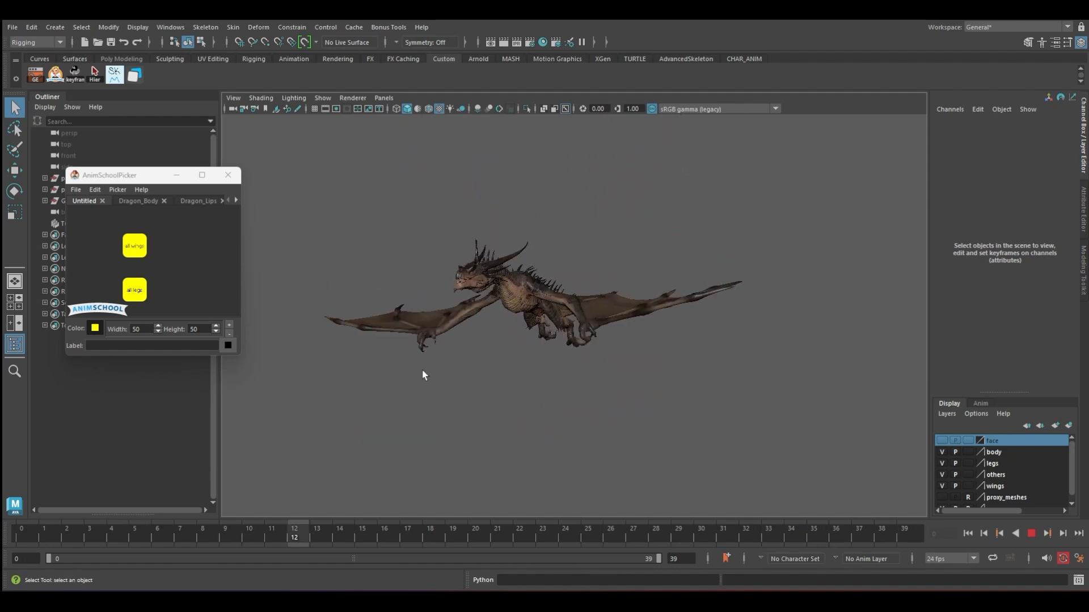